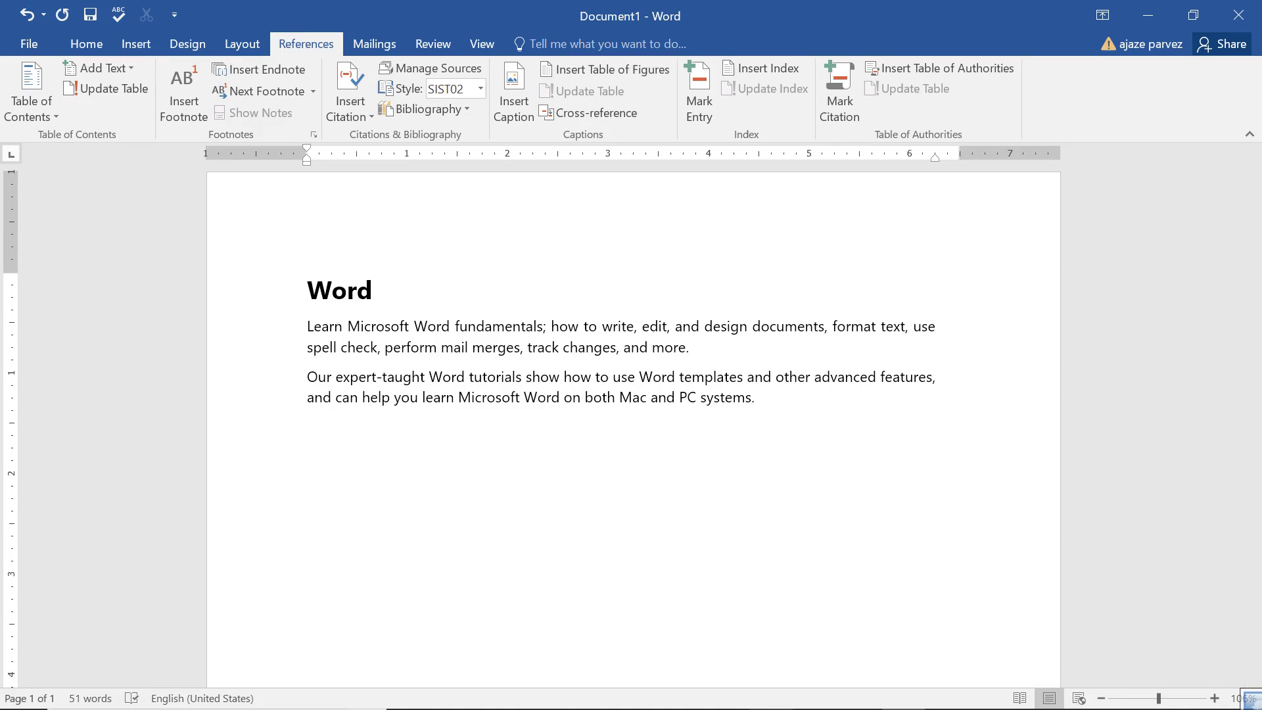
Insert two blank lines above the "Word" heading at the start of the document
left_click(331, 289)
key("Left")
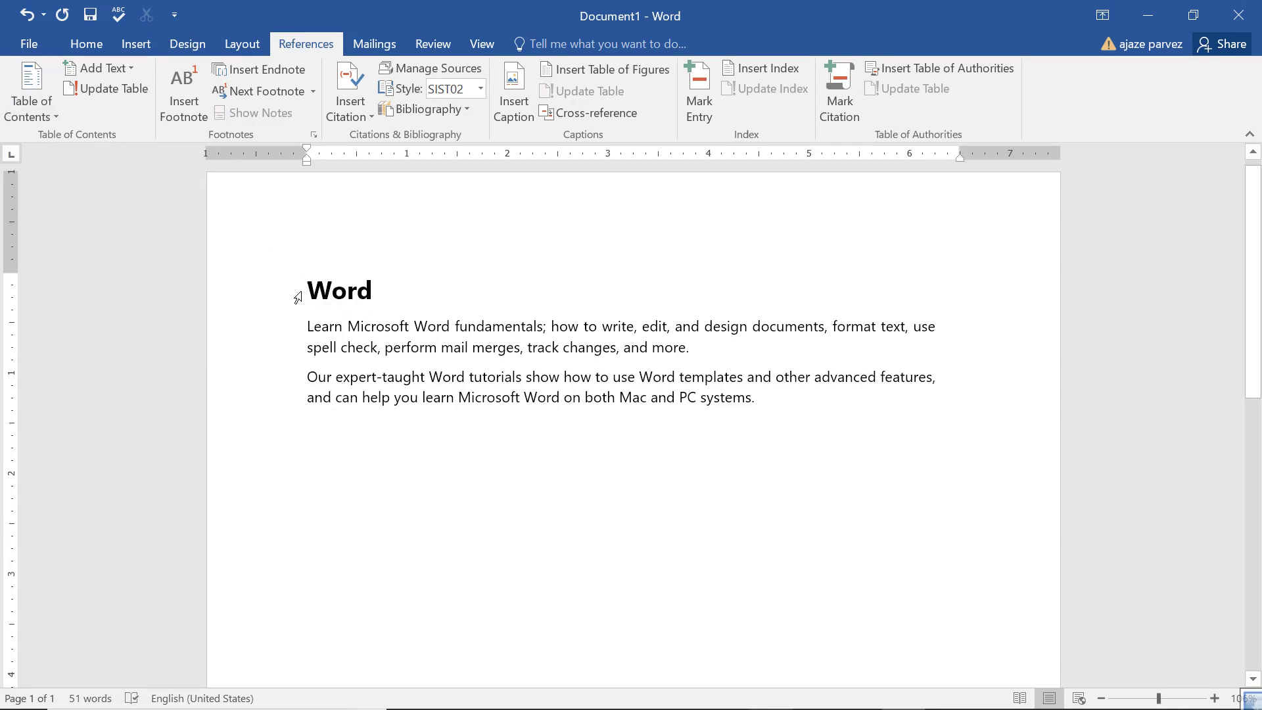
key("Return")
key("Return")
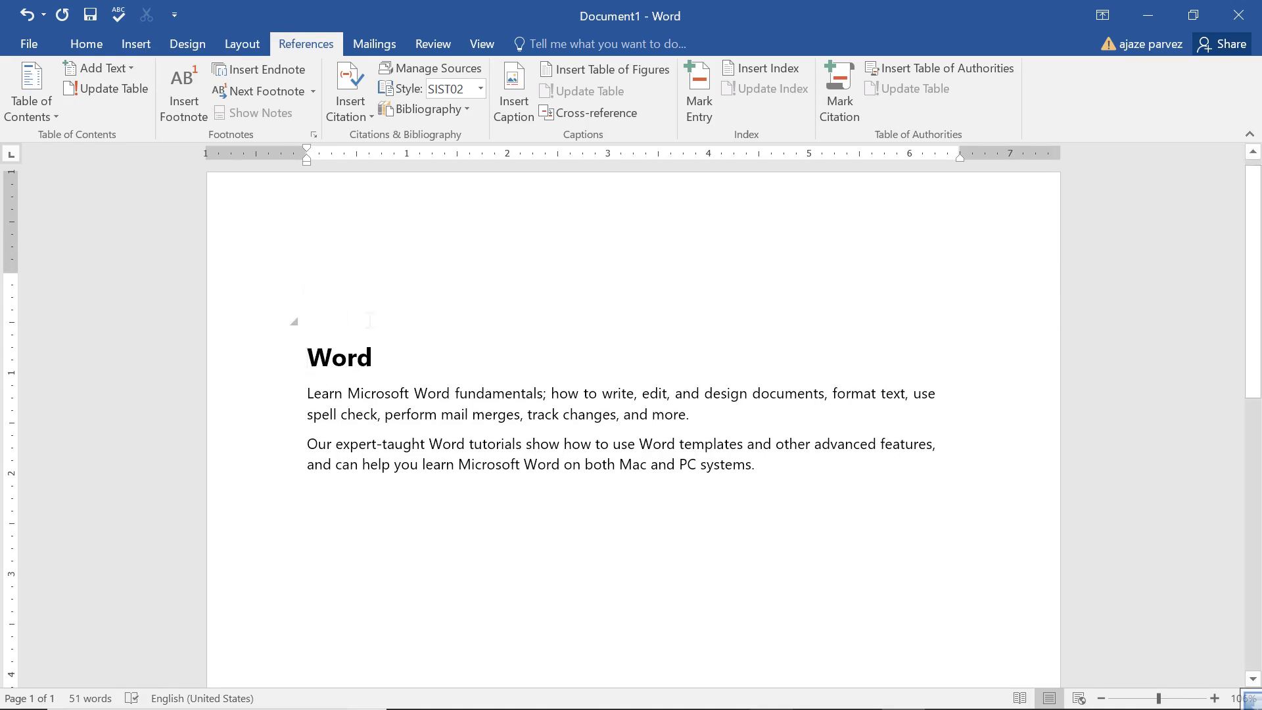
Insert an Automatic Table 2 table of contents in the blank space above the "Word" heading
left_click(320, 271)
left_click(31, 106)
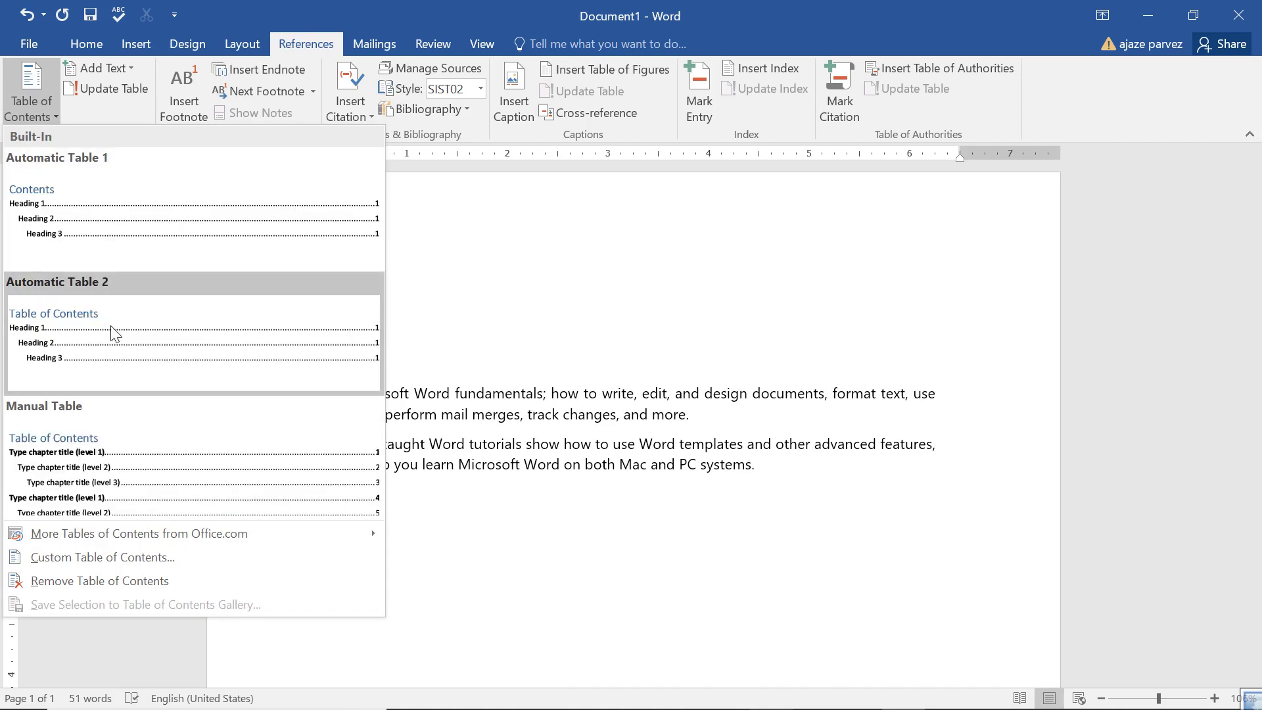
left_click(111, 325)
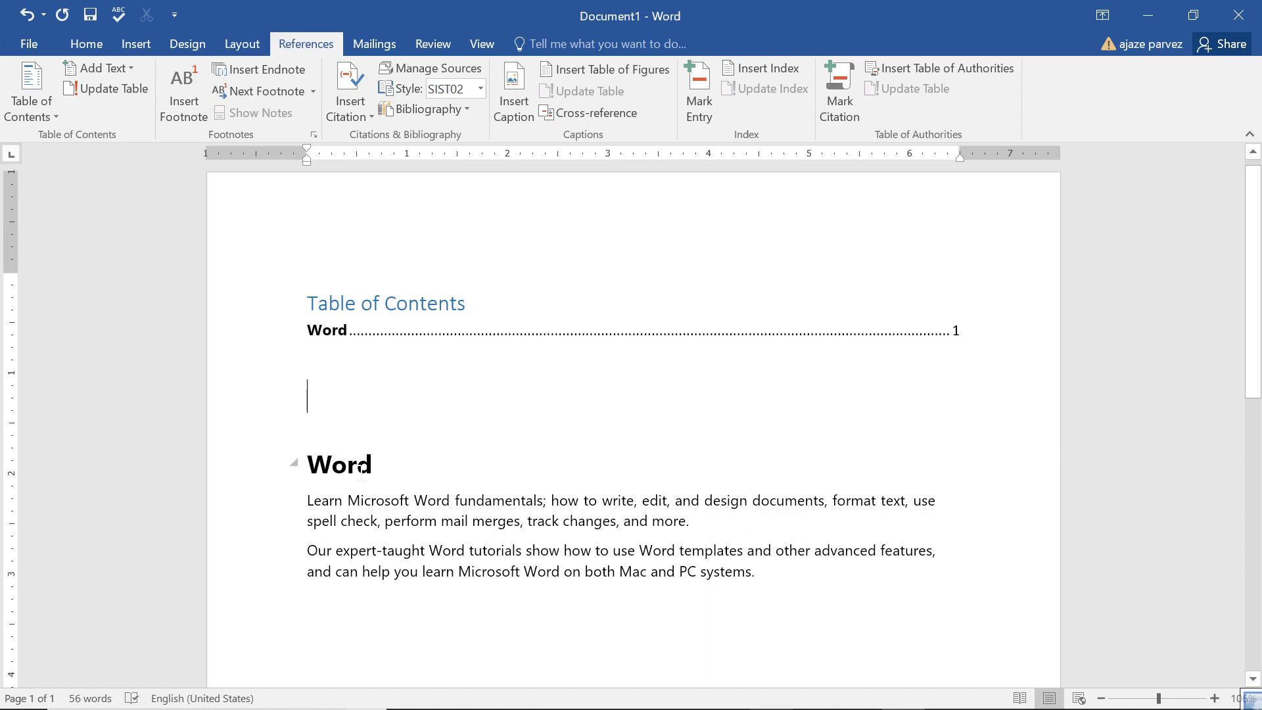
double_click(362, 466)
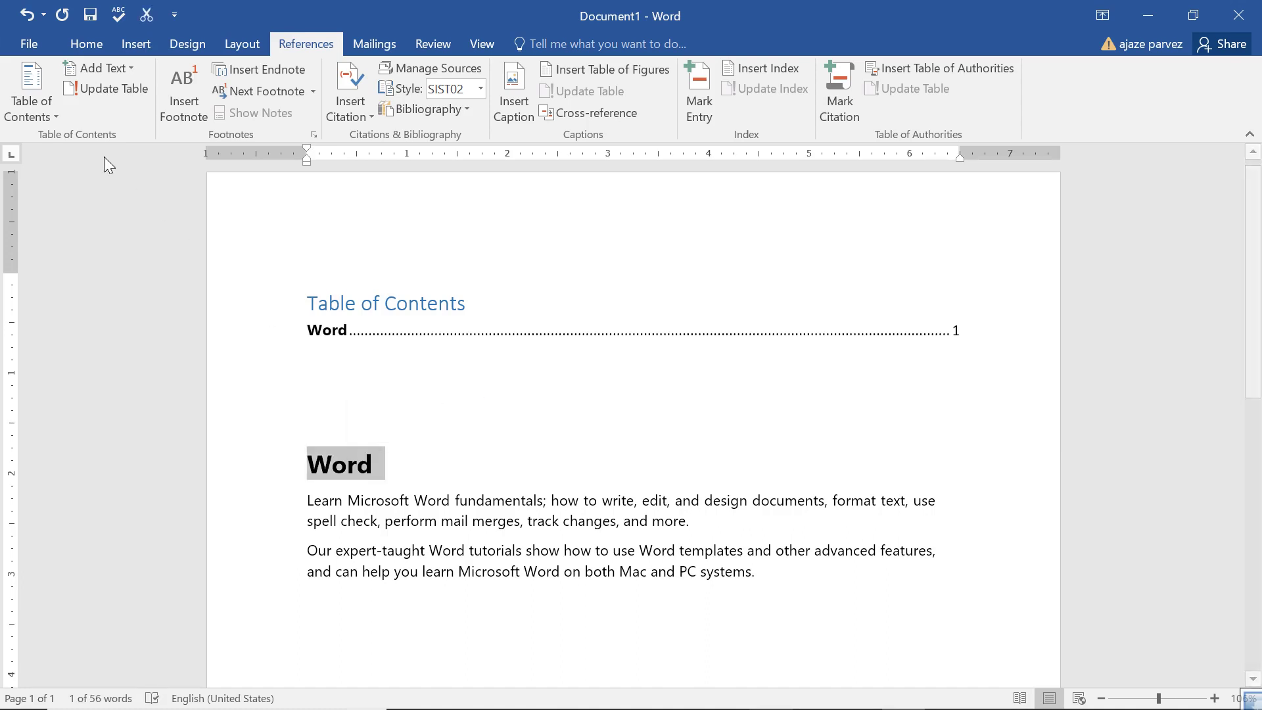
left_click(86, 44)
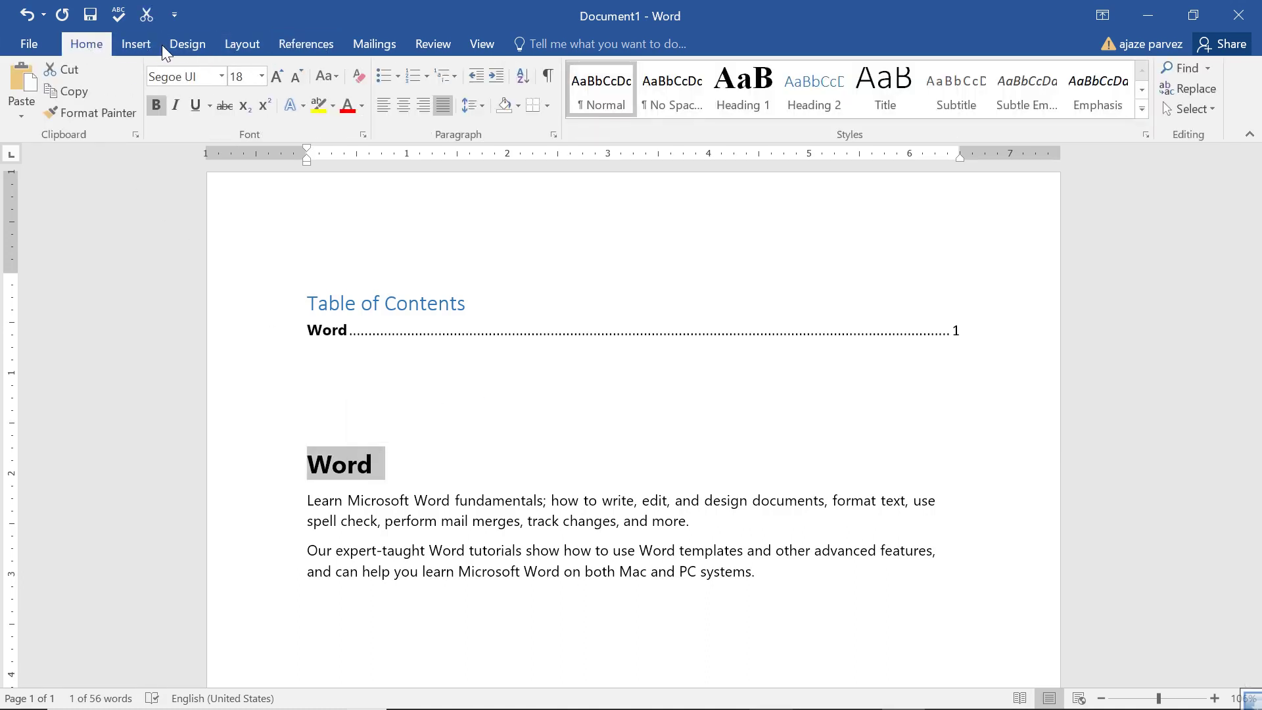
left_click(187, 44)
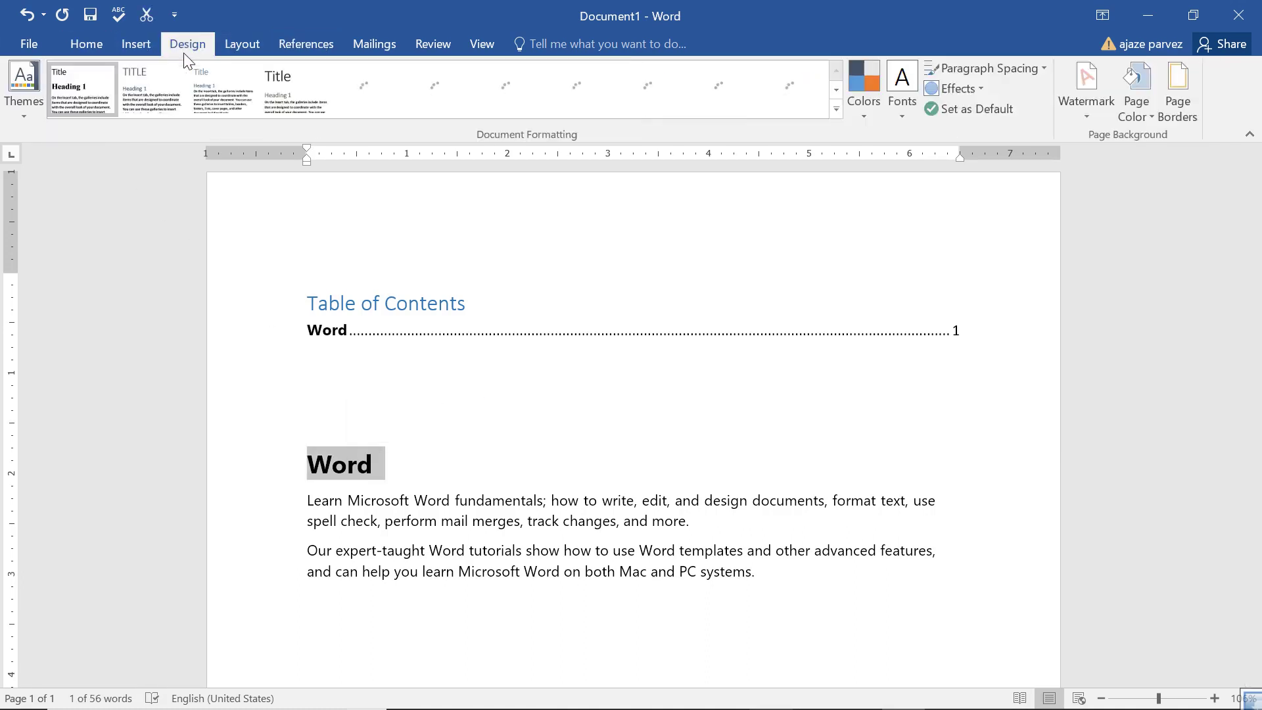
left_click(127, 49)
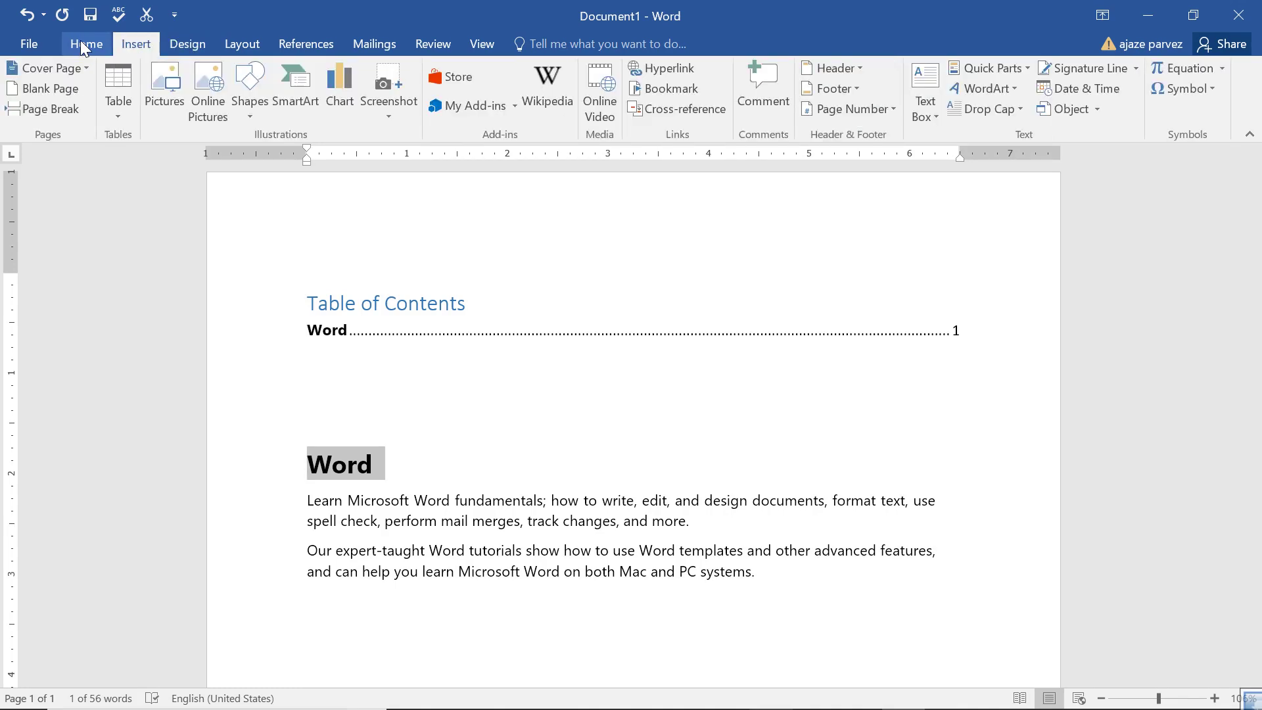
left_click(80, 42)
double_click(355, 468)
left_click(348, 466)
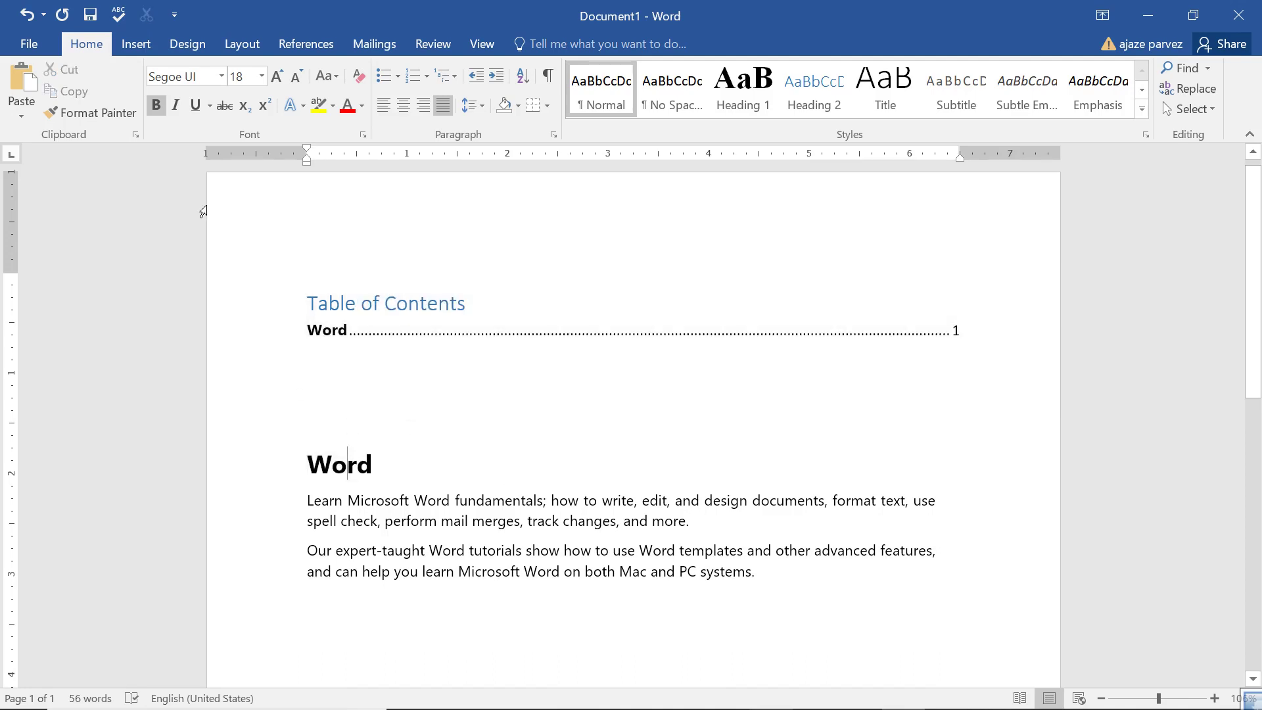
Open the custom table of contents settings
left_click(306, 44)
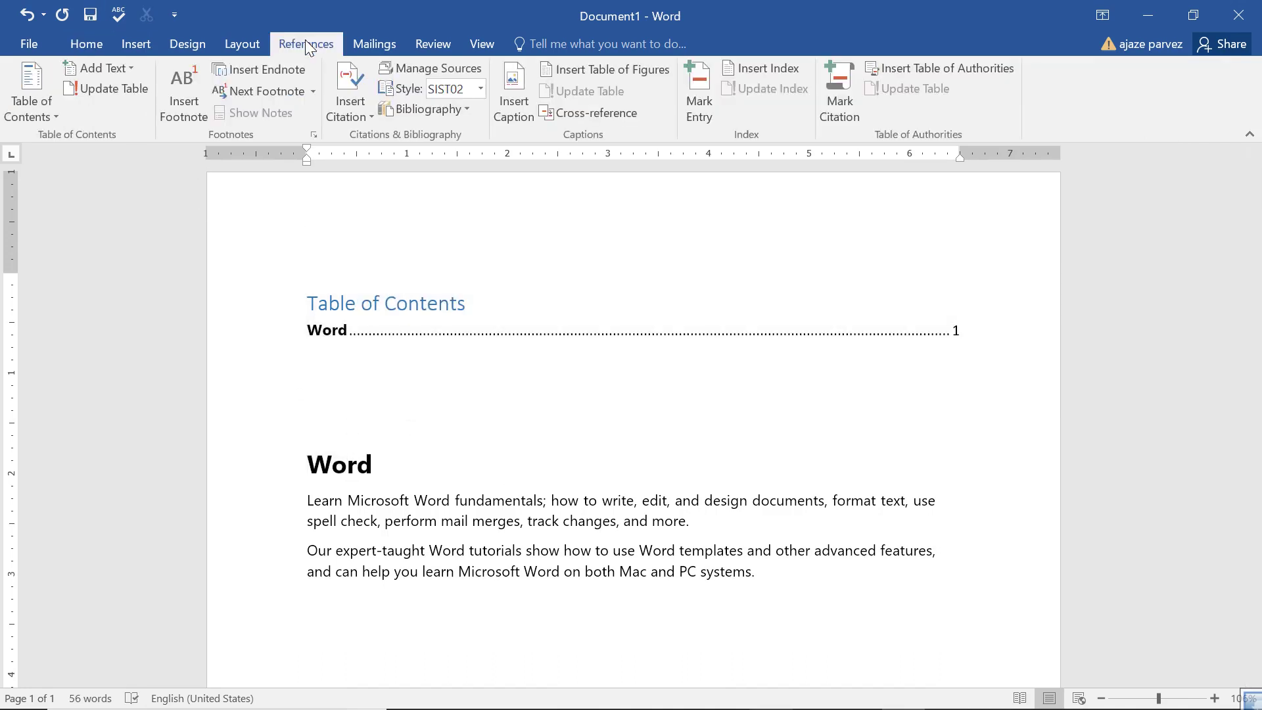
left_click(21, 105)
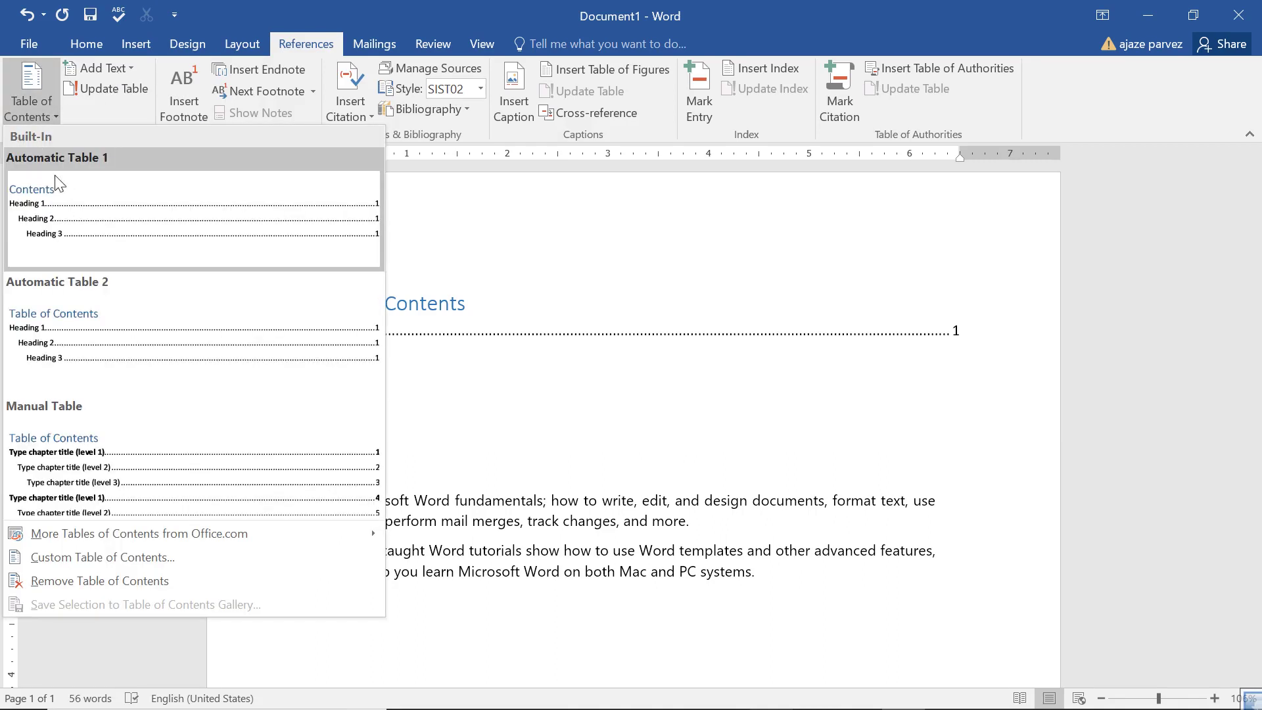
left_click(124, 560)
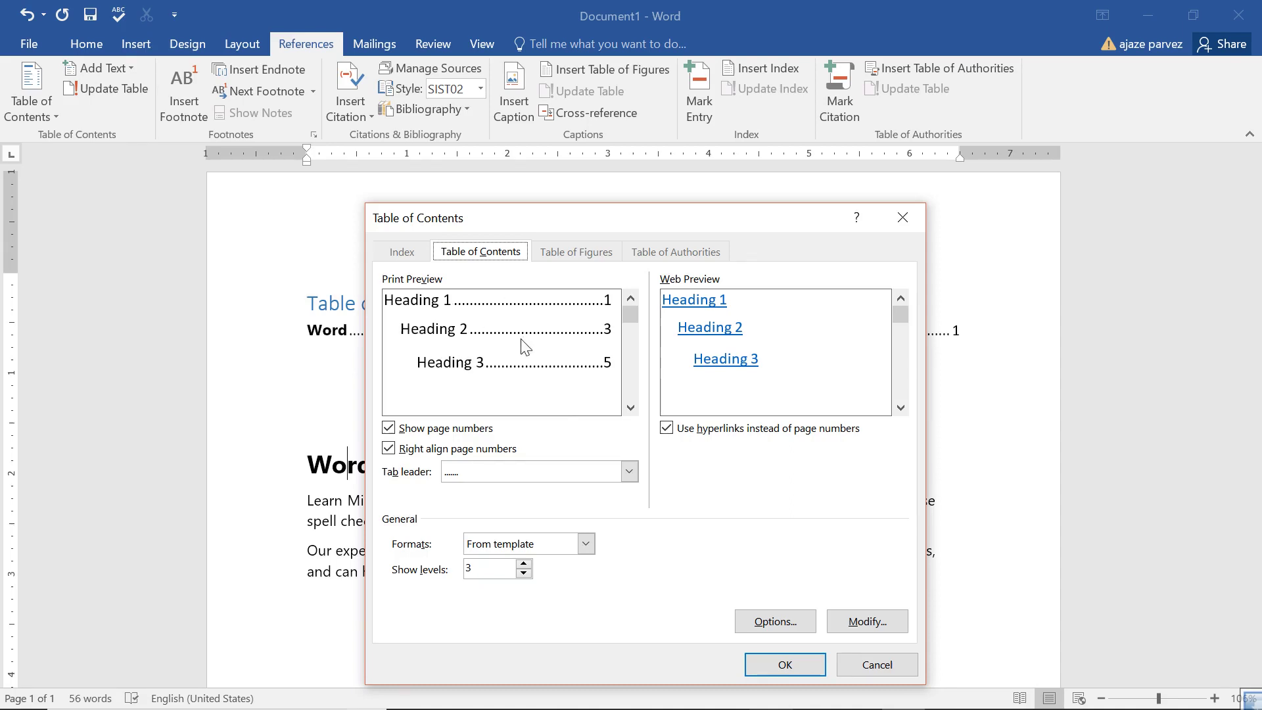
Try the solid-line and dashed tab leaders for the table of contents
left_click_drag(555, 220, 666, 349)
left_click(605, 597)
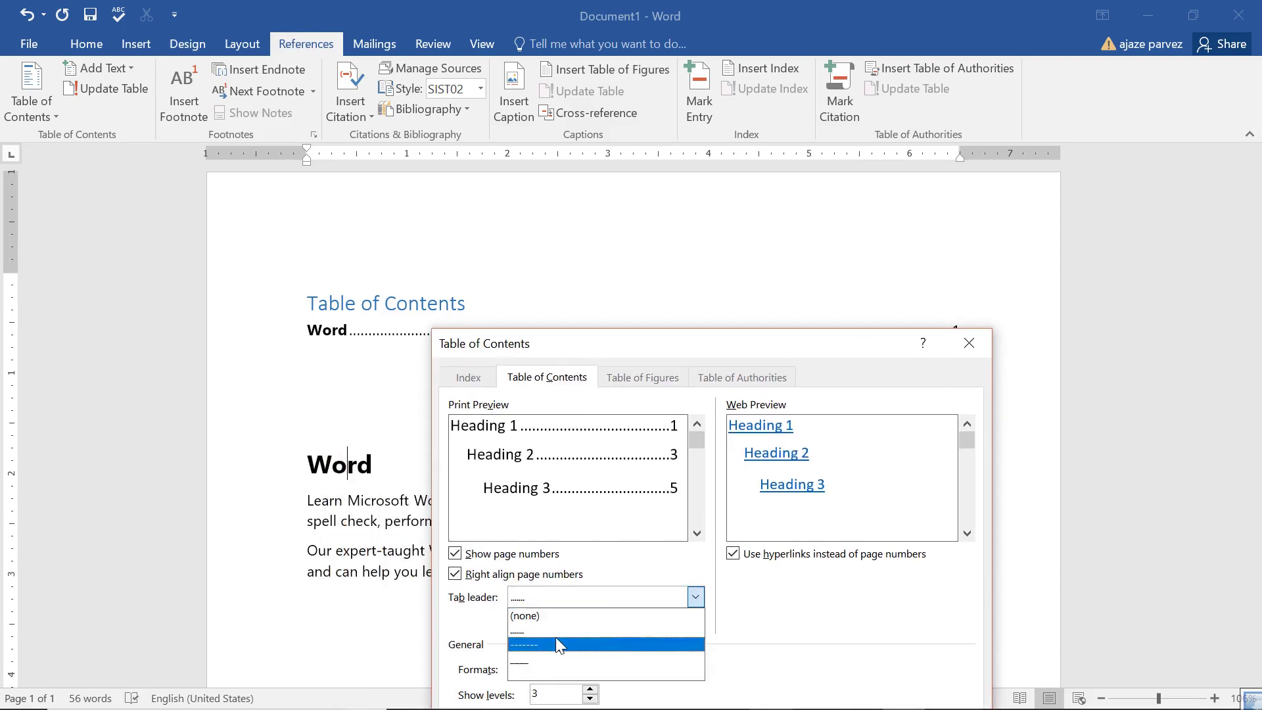
left_click(554, 662)
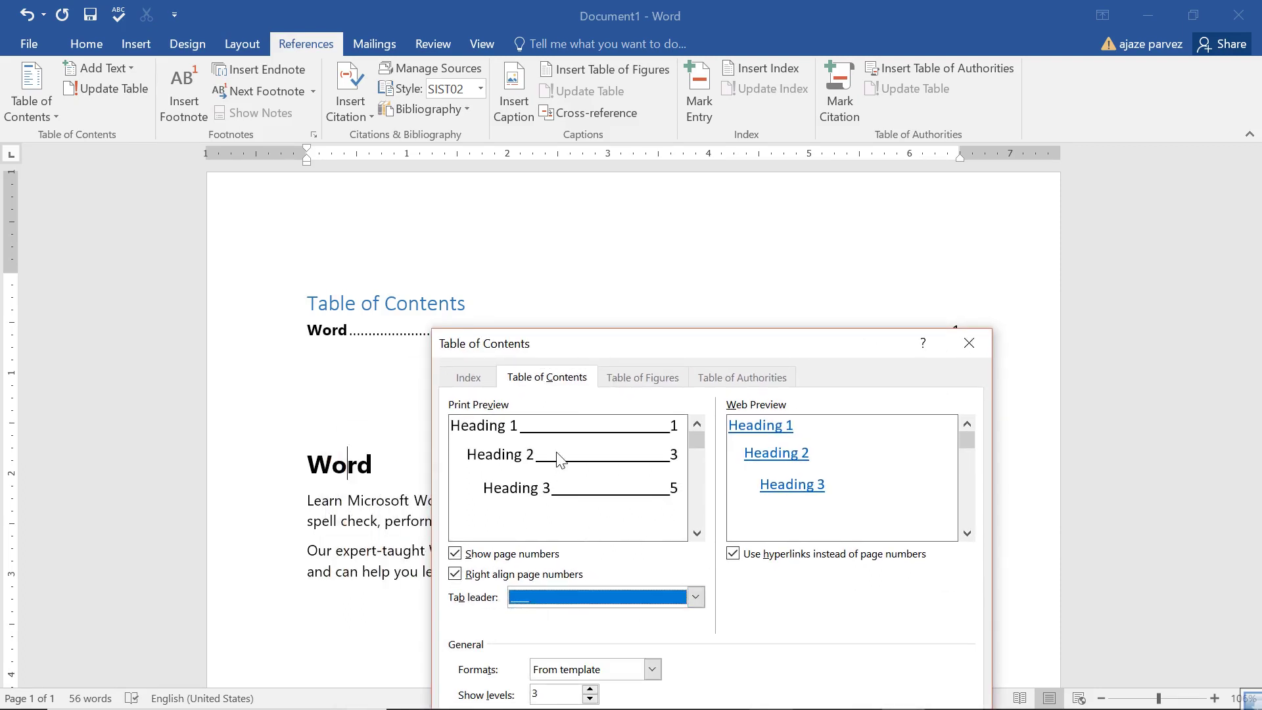
left_click(586, 591)
left_click(527, 637)
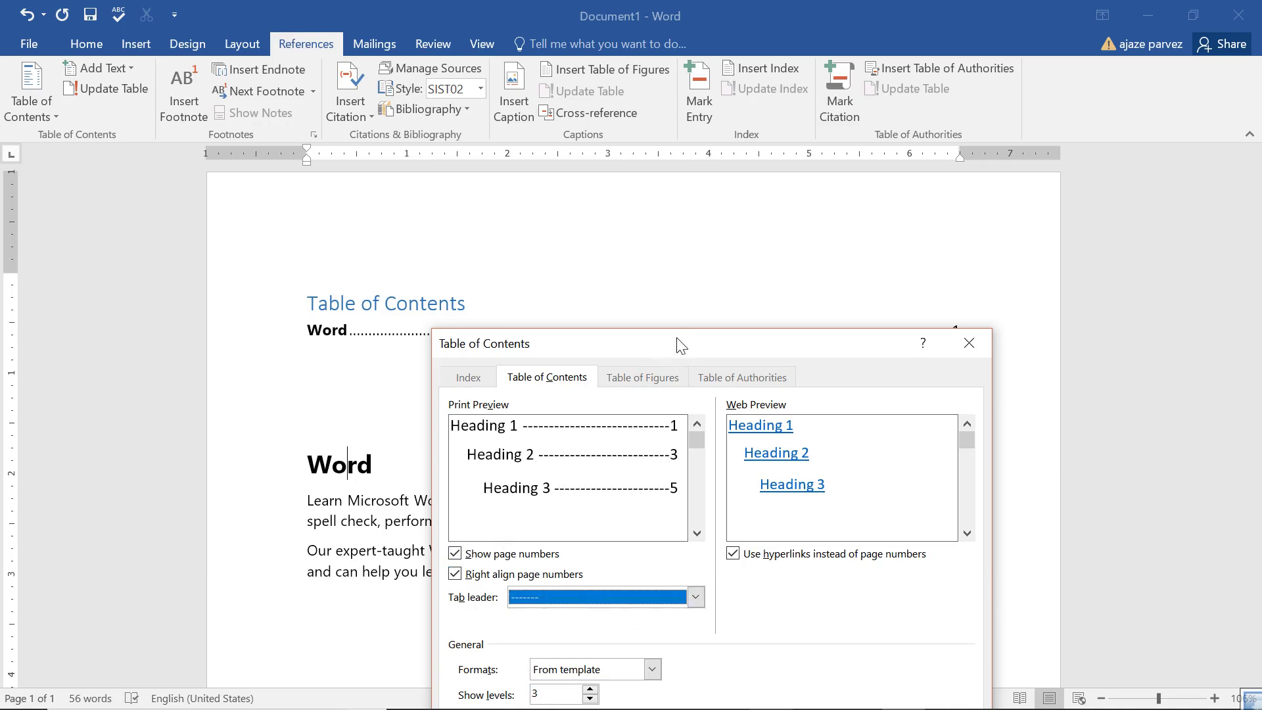
Preview several table of contents formats, including Modern and Classic, and choose the Formal format
left_click_drag(681, 343, 698, 183)
left_click(669, 509)
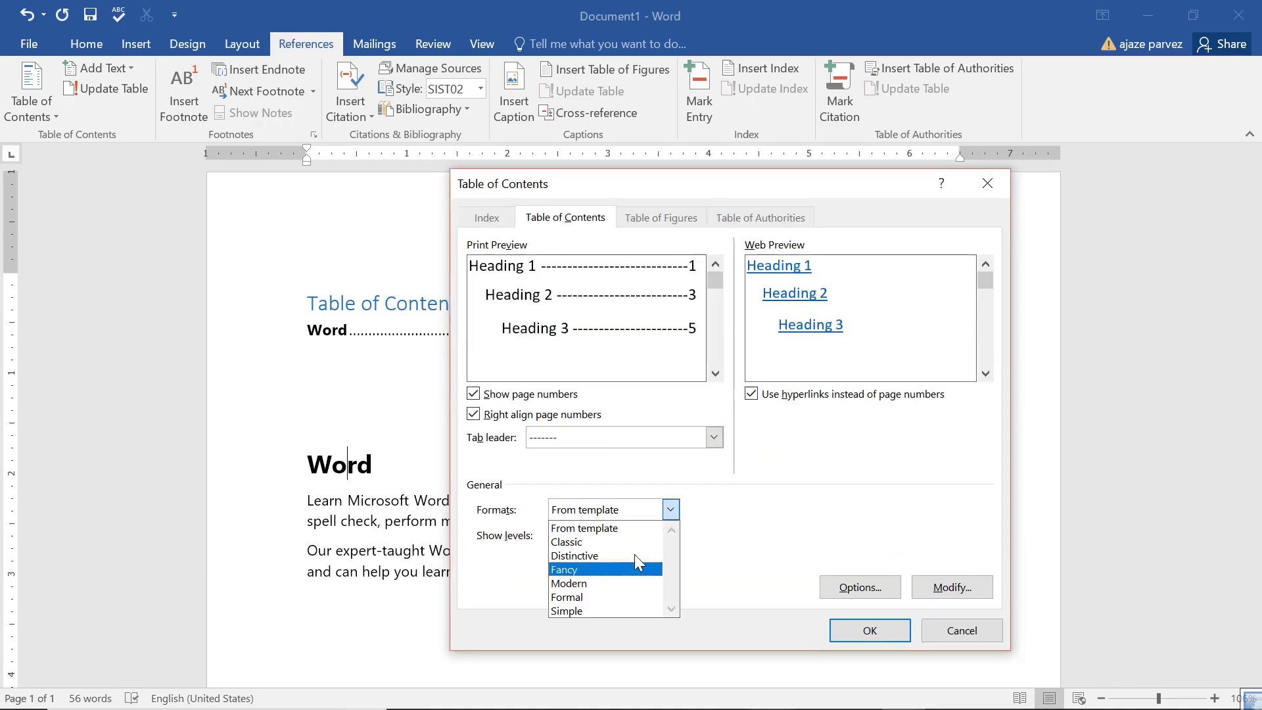
left_click(608, 583)
left_click(635, 510)
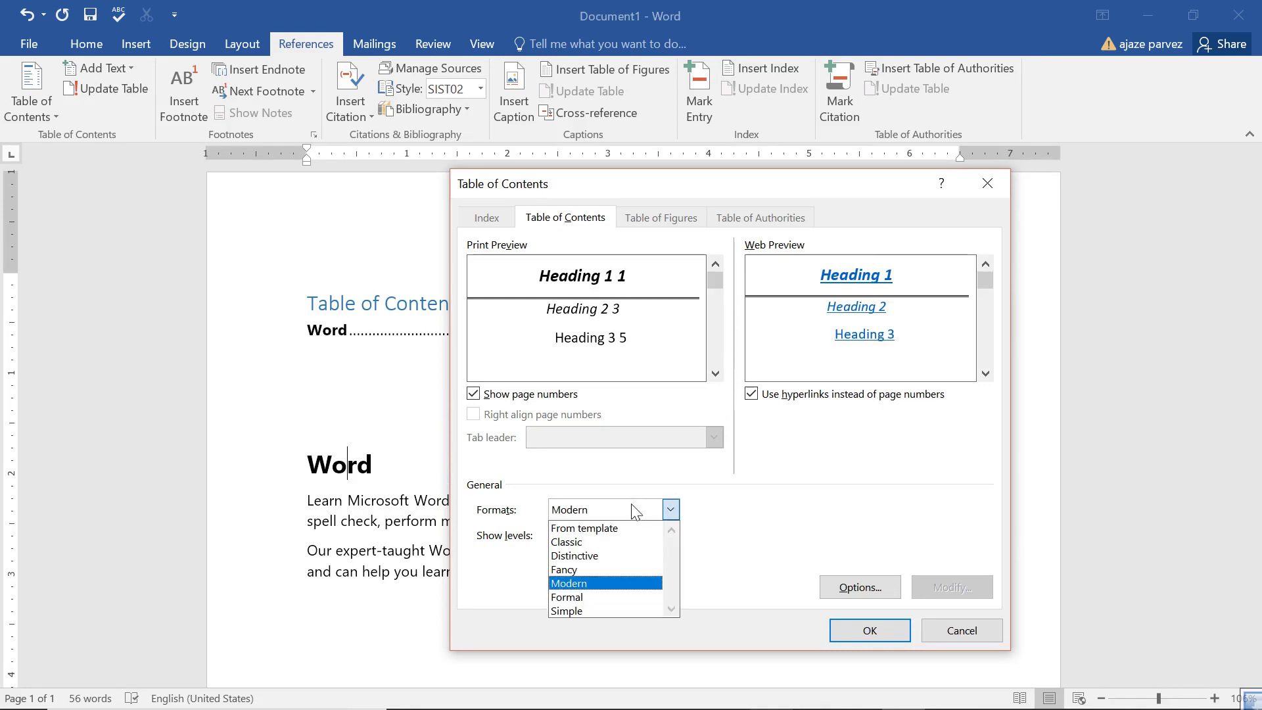
left_click(592, 543)
left_click(593, 439)
left_click(598, 563)
left_click(670, 509)
left_click(600, 608)
left_click(593, 510)
left_click(586, 594)
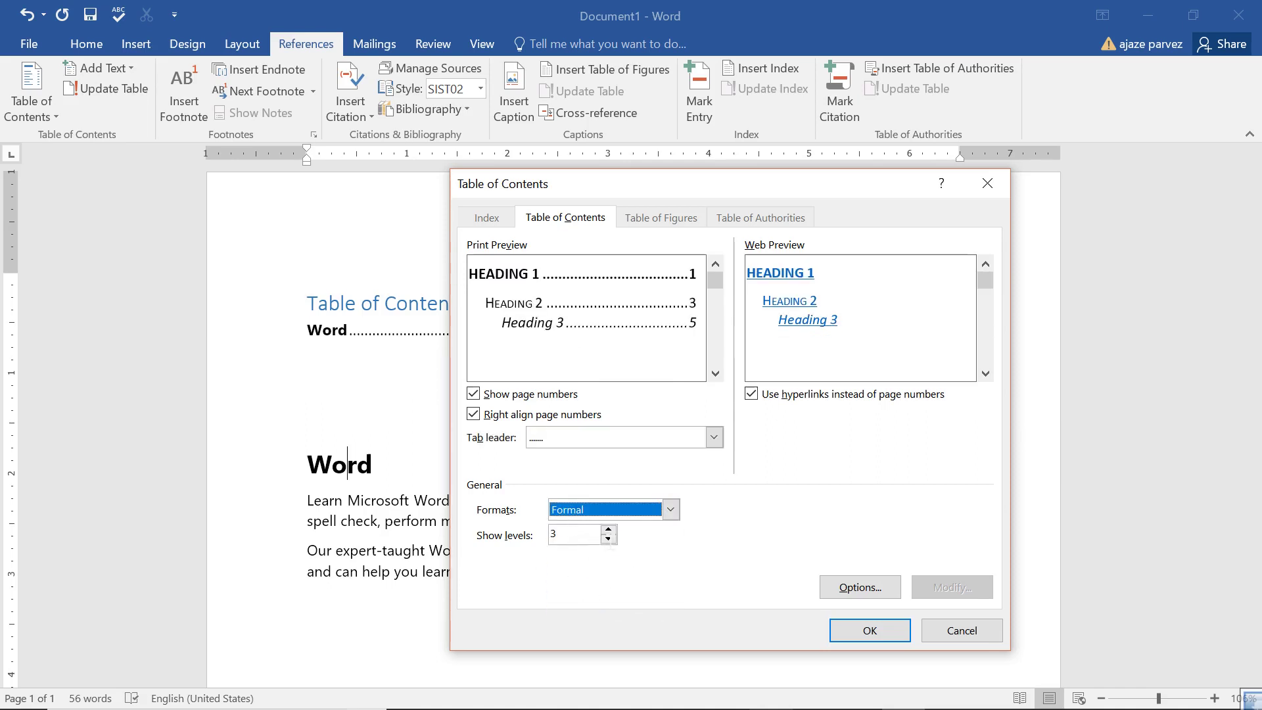
Try showing up to 7 and down to 2 heading levels, and set the shown levels to 3
left_click(605, 532)
left_click(606, 533)
left_click(608, 530)
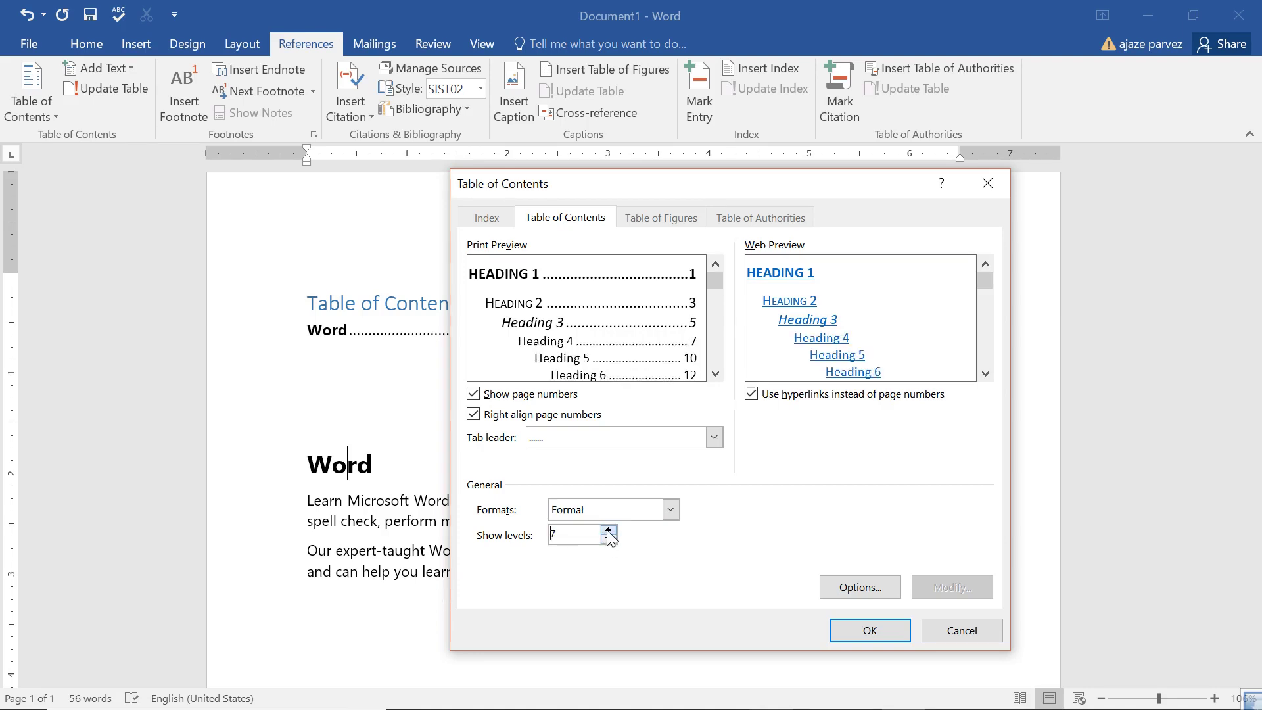
left_click(608, 539)
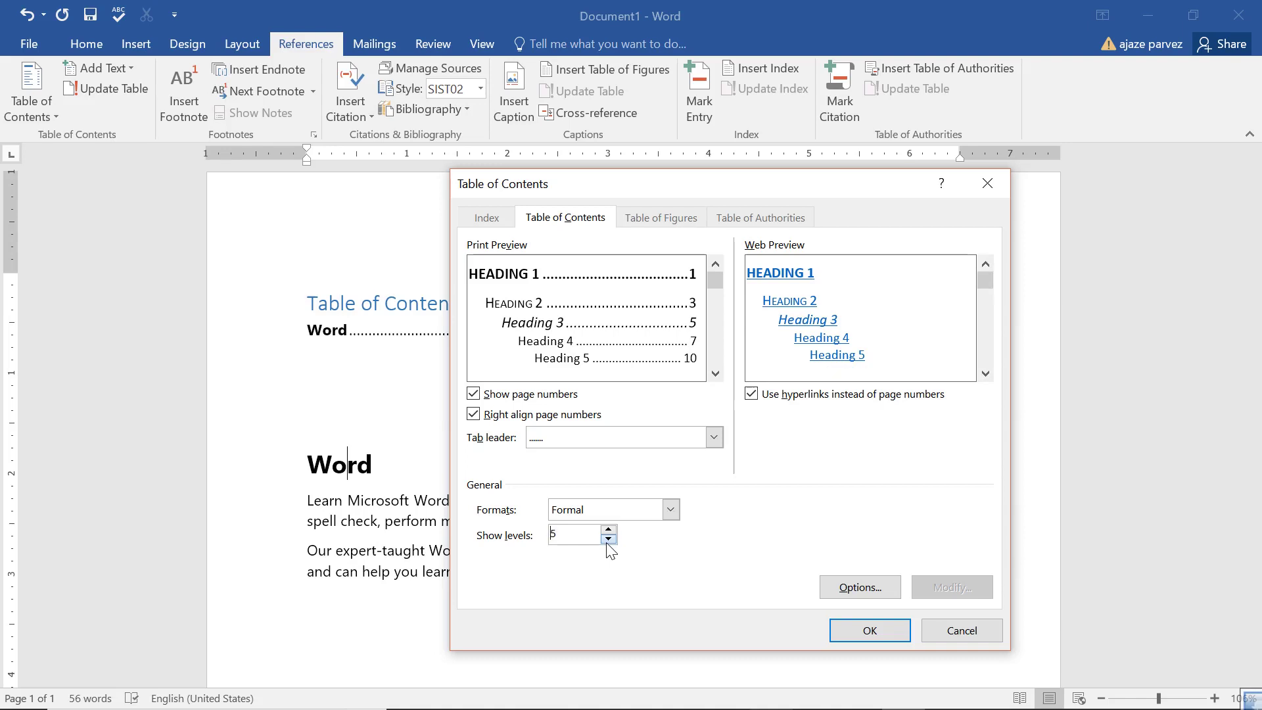
left_click(608, 538)
left_click(607, 539)
left_click(608, 539)
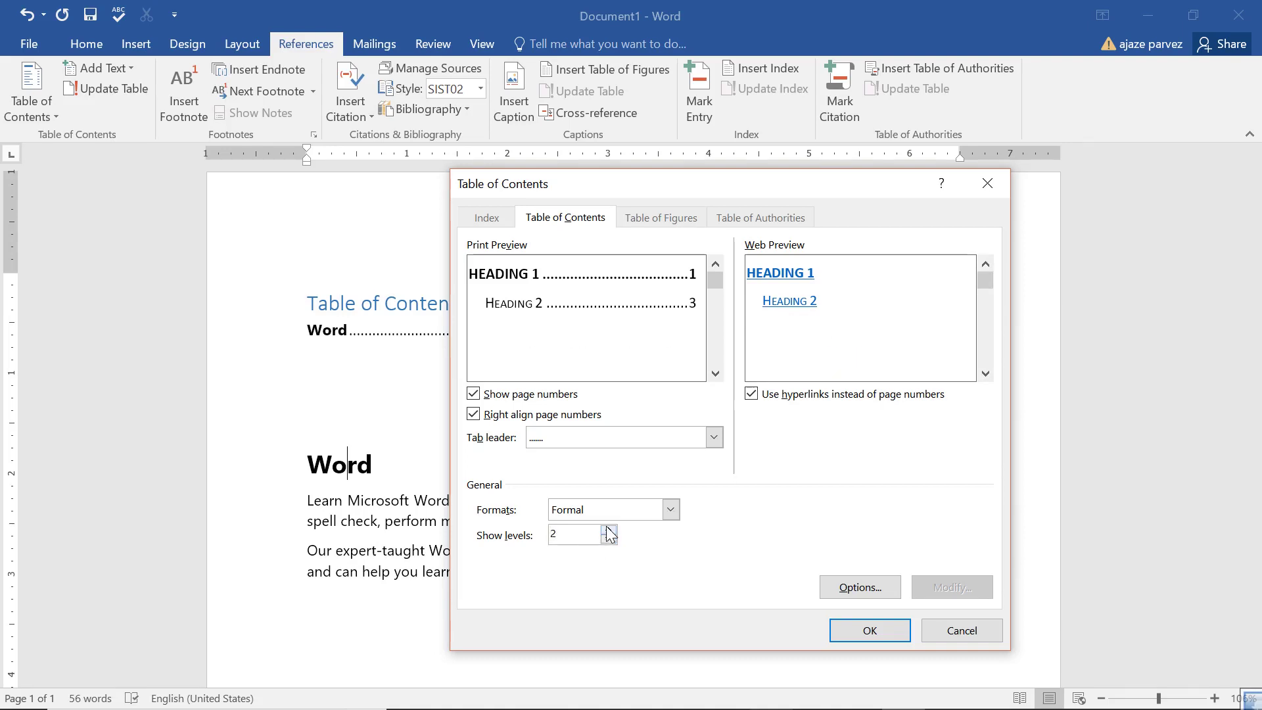
left_click(607, 530)
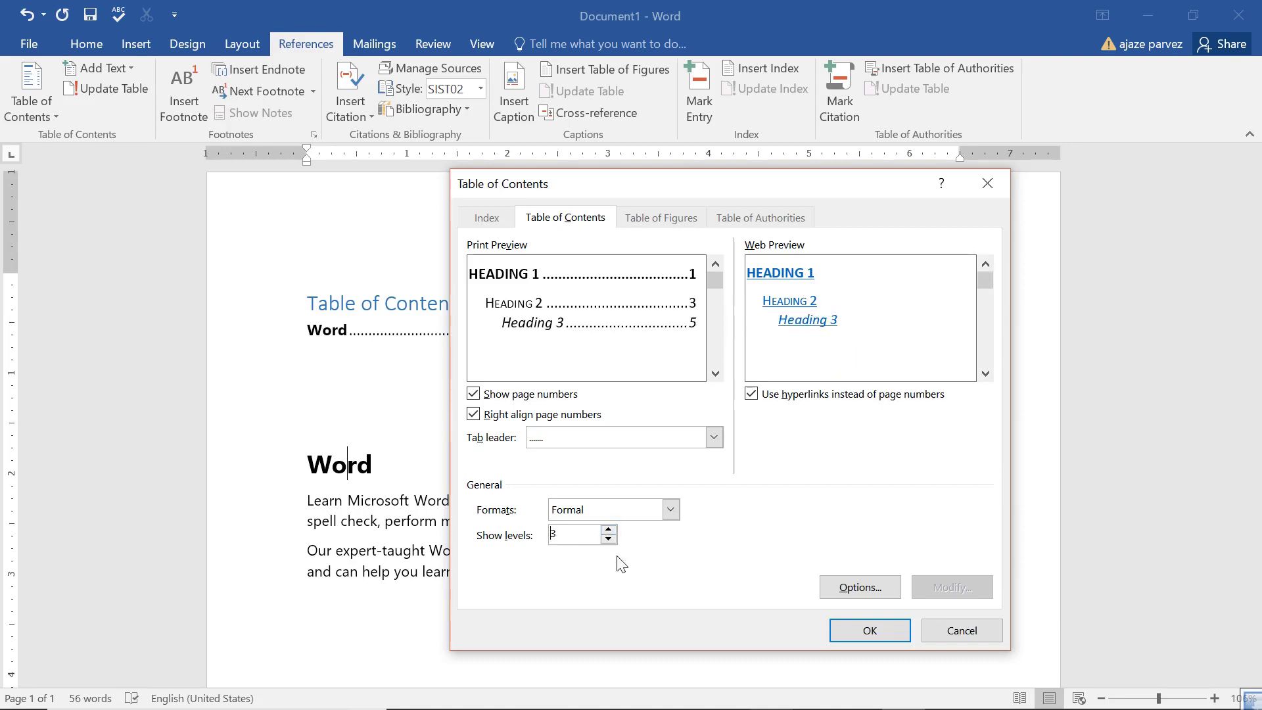
Apply the custom settings and replace the existing table of contents
left_click(881, 636)
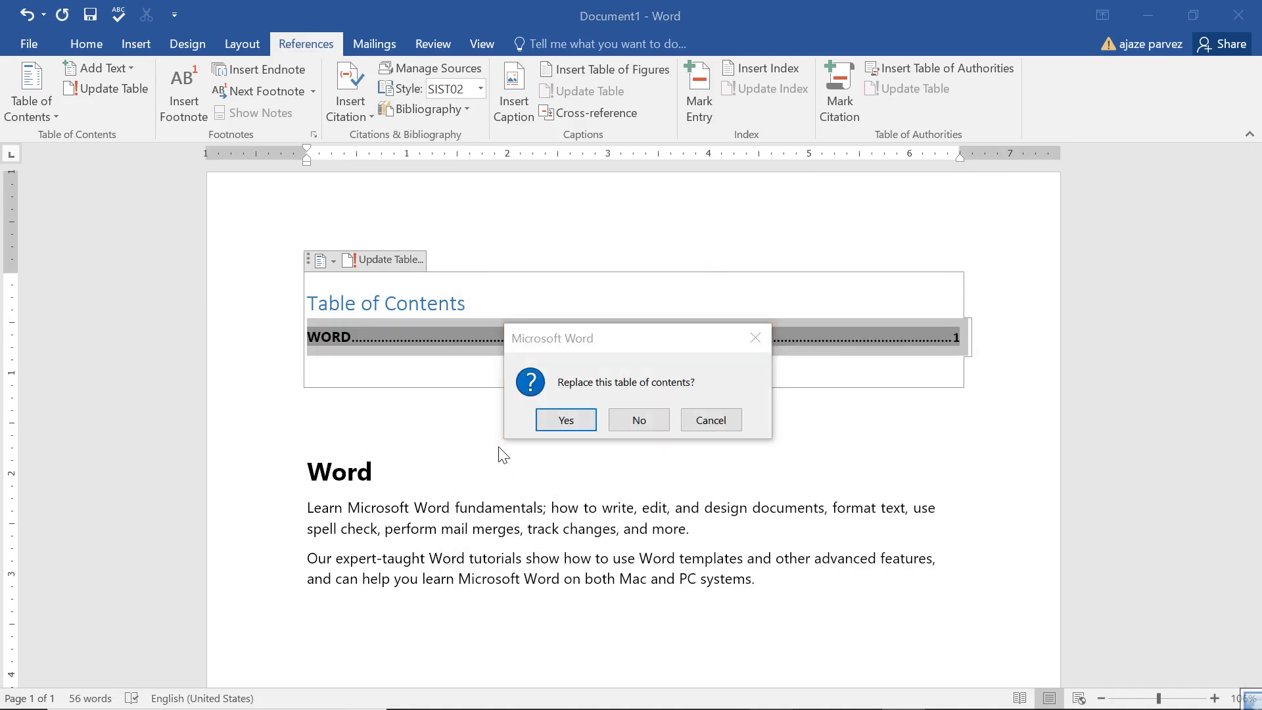
left_click(593, 422)
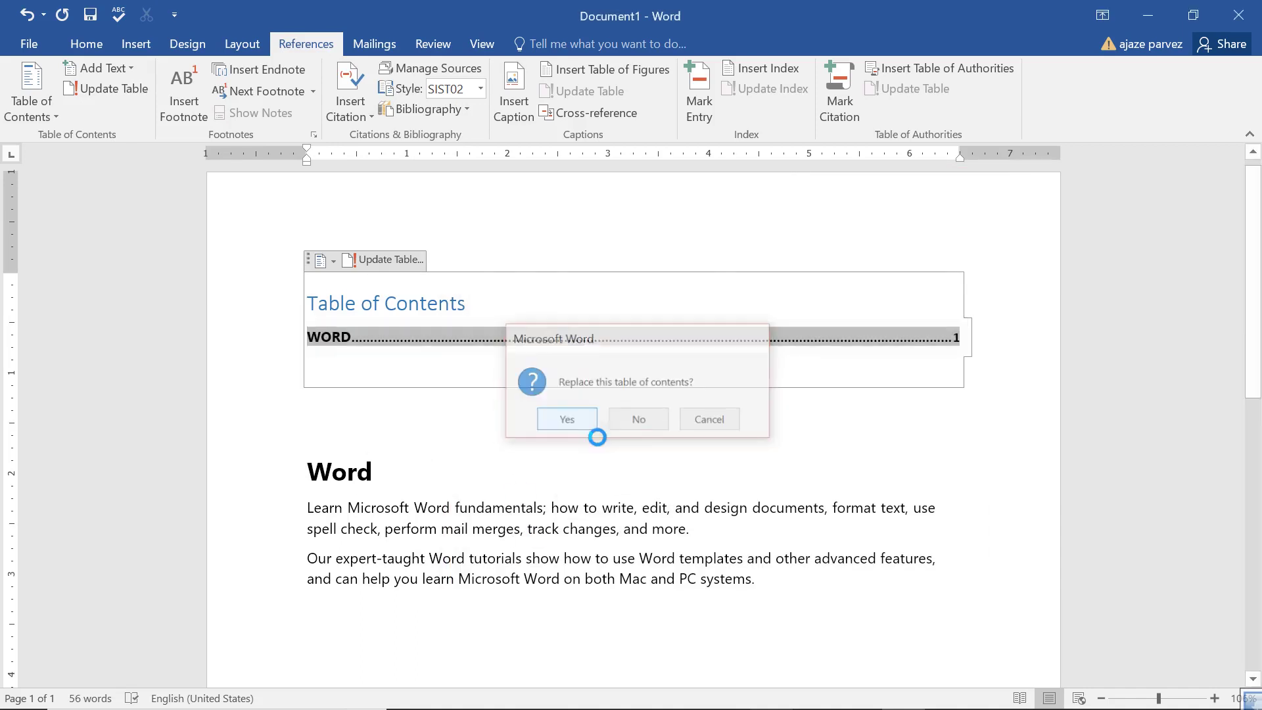
Apply the Heading 1 style to the "Word" title above the body text
left_click(308, 454)
double_click(339, 472)
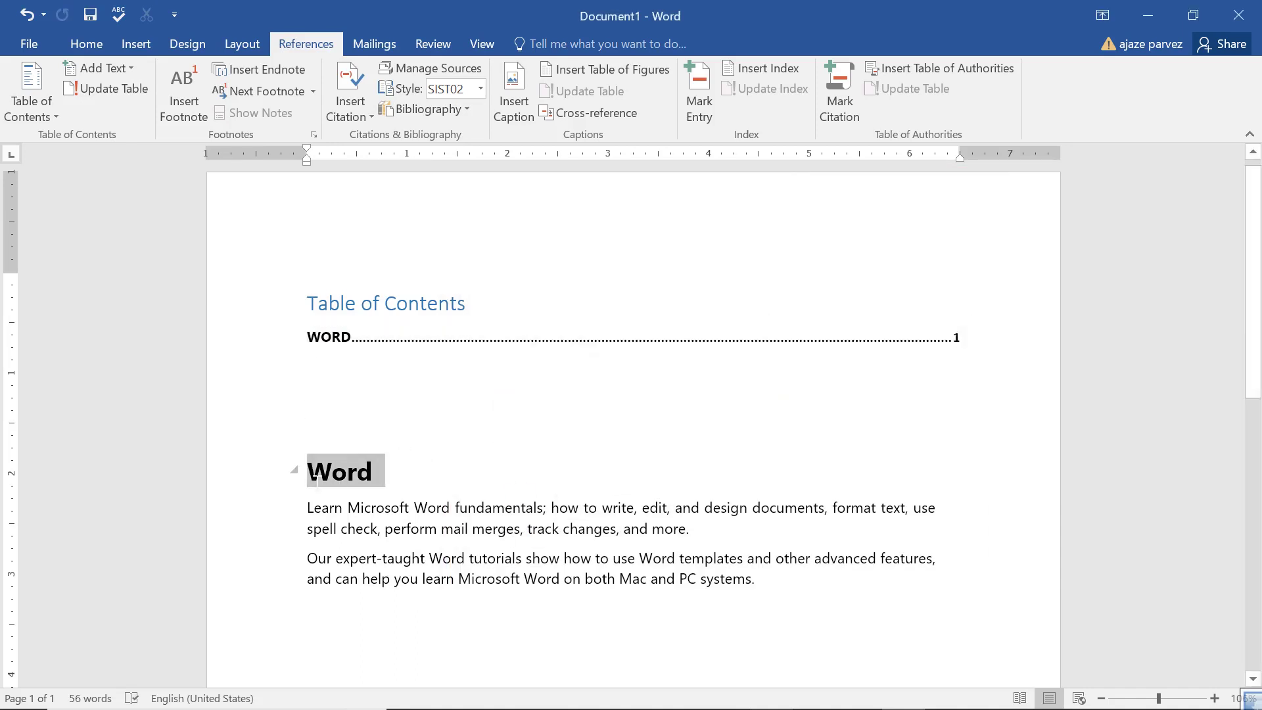
left_click(85, 44)
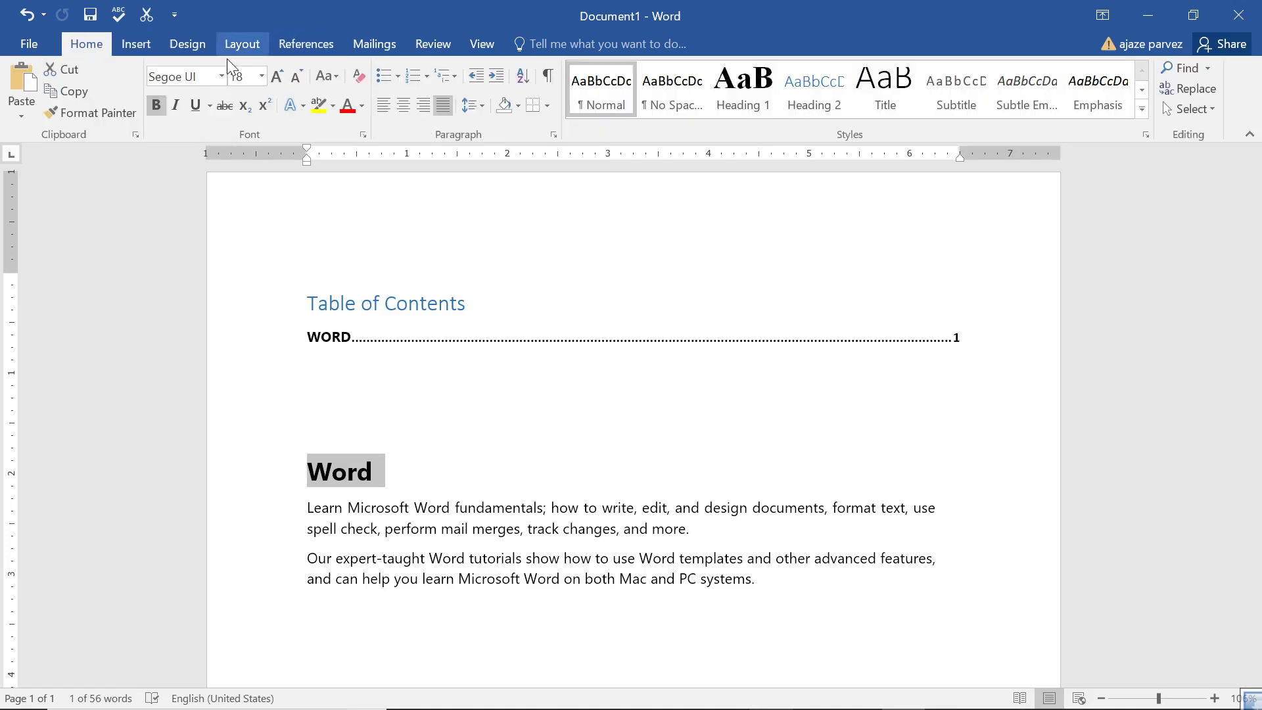
left_click(742, 89)
Apply Heading 2 to the "Learn Microsoft Word fundamentals" paragraph and Heading 3 to the "Our expert-taught Word tutorials" paragraph
left_click(514, 544)
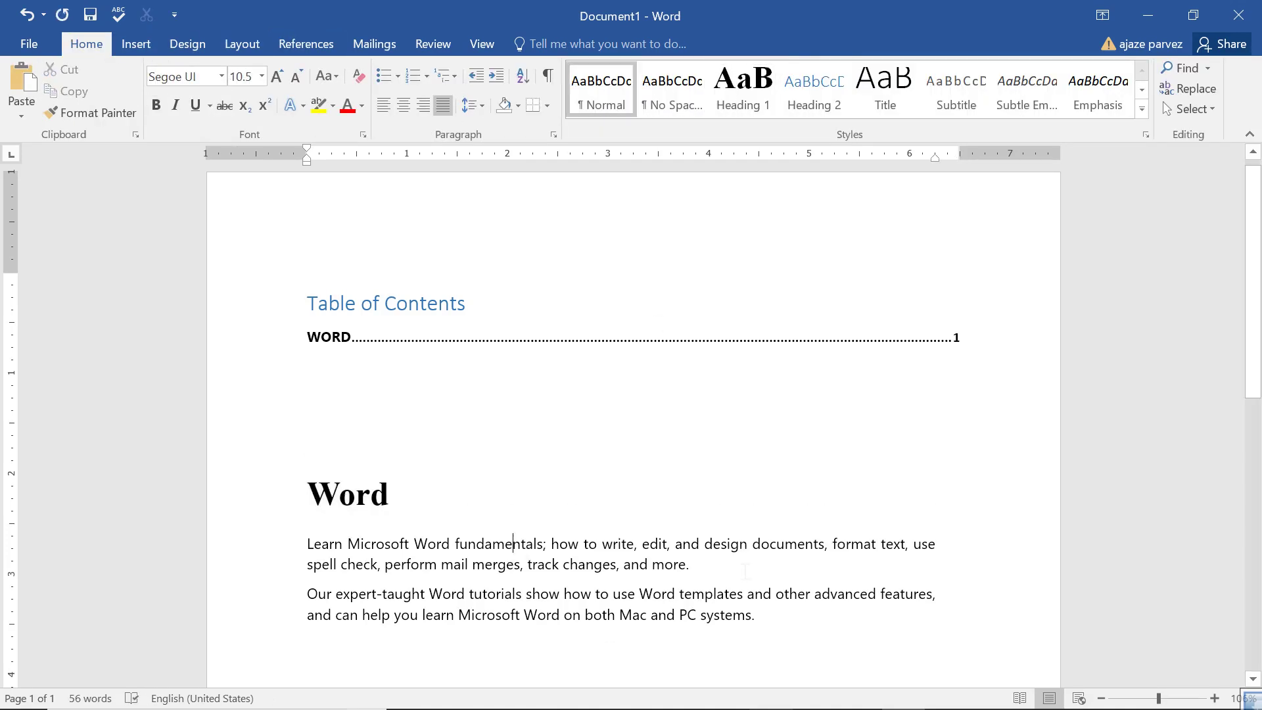
triple_click(656, 564)
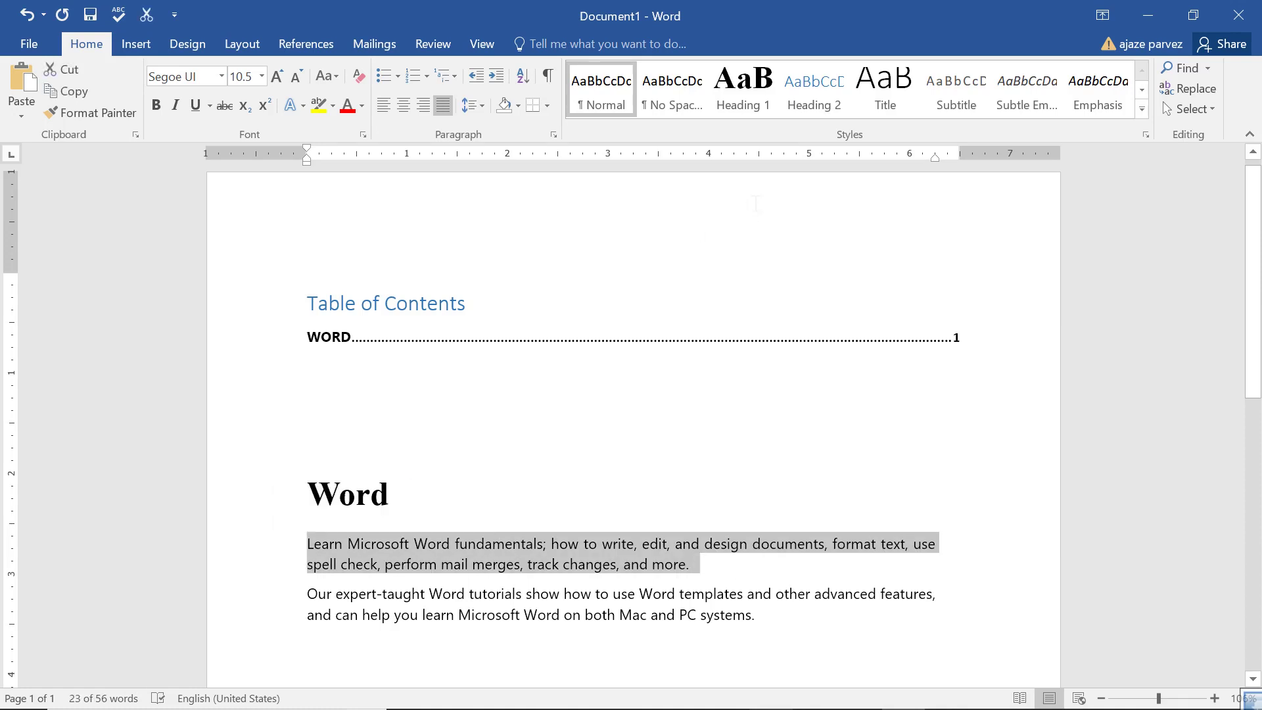
left_click(795, 108)
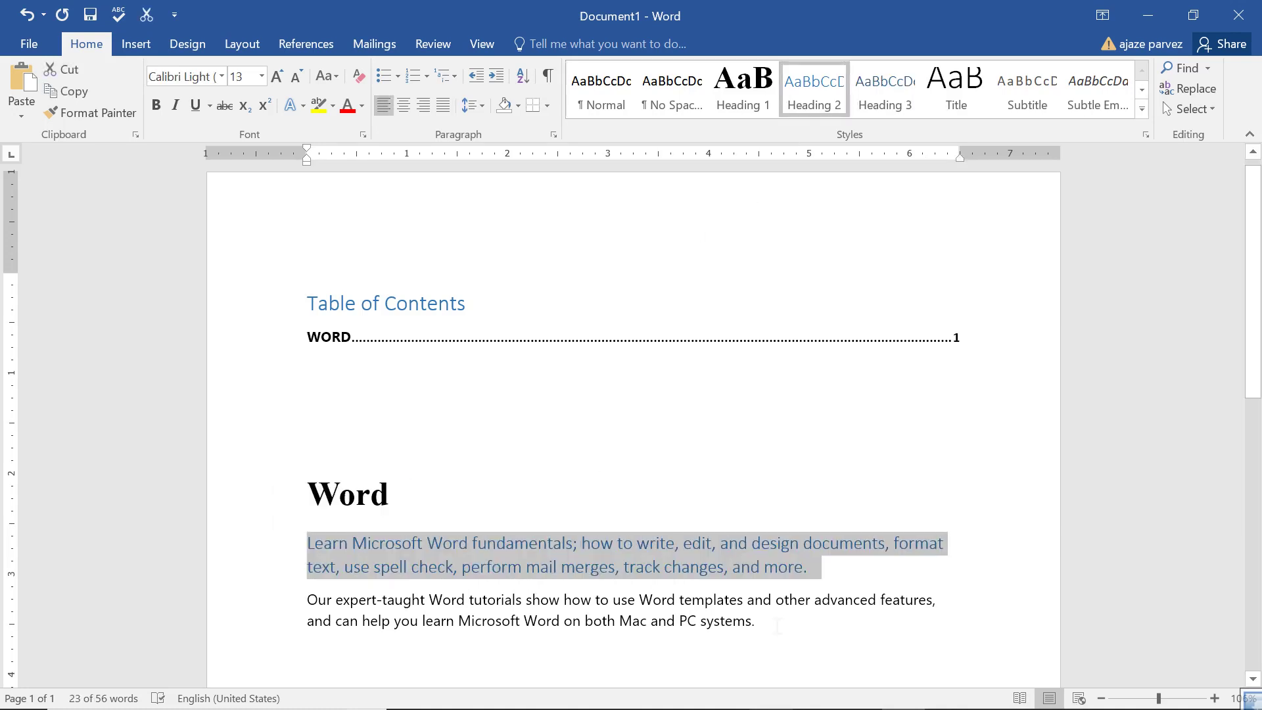
triple_click(777, 625)
left_click(884, 92)
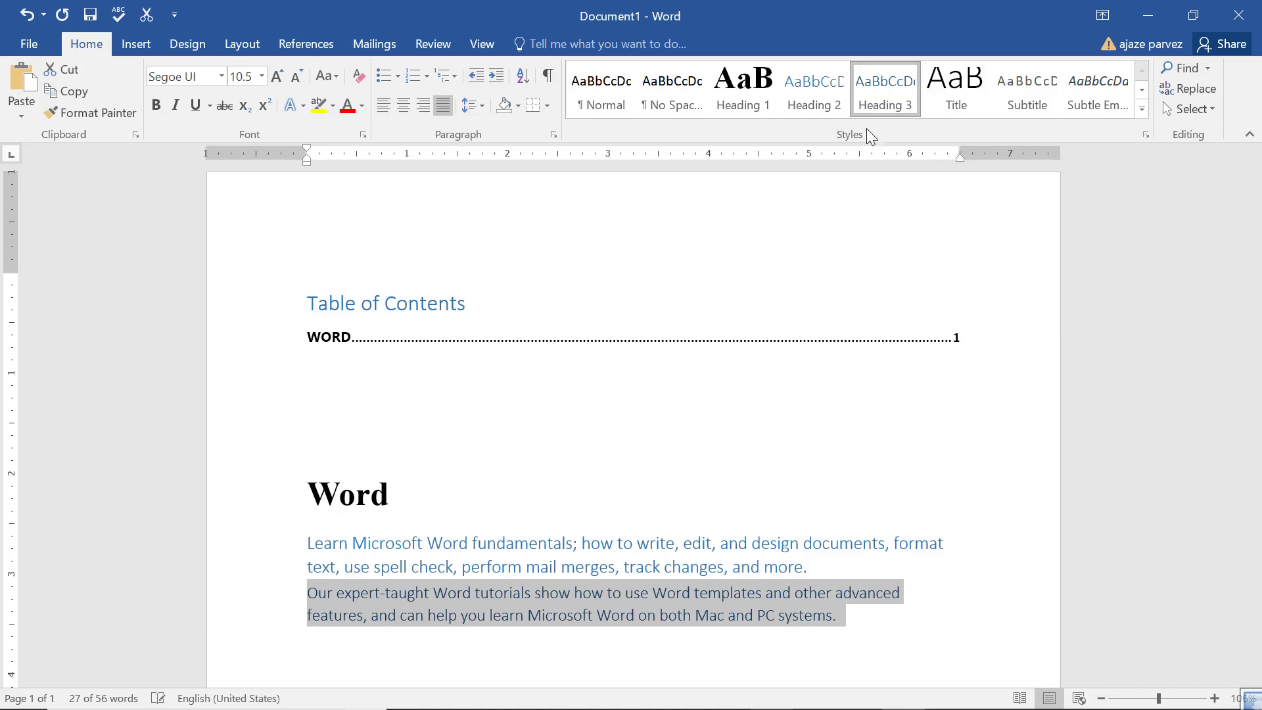
left_click(390, 495)
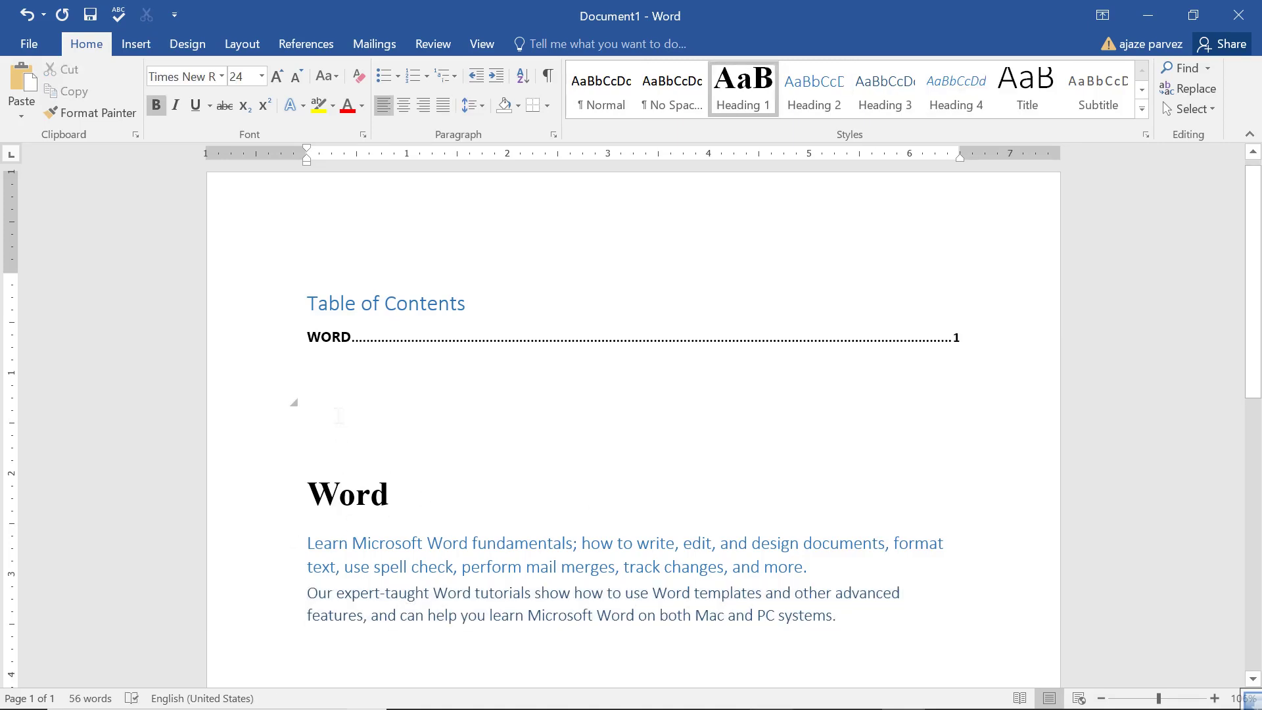
Update the entire table of contents so that it includes the newly styled Heading 2 and Heading 3 paragraphs
left_click(304, 44)
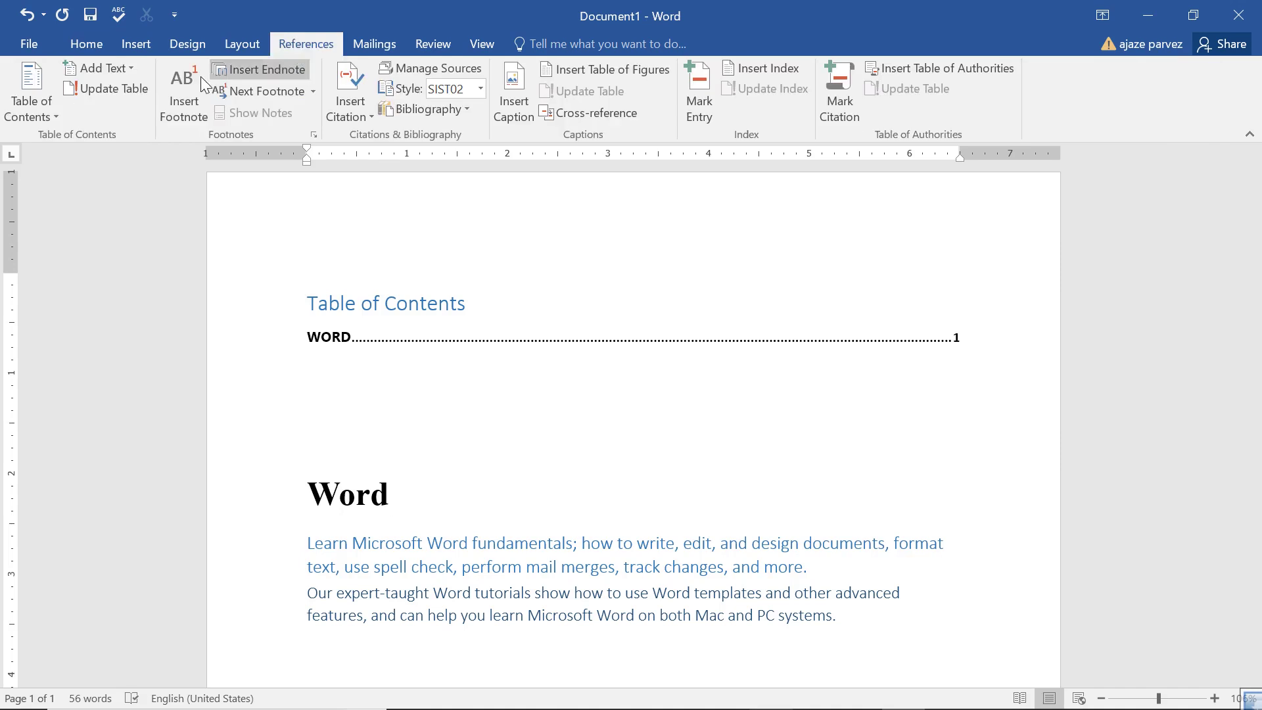
left_click(33, 111)
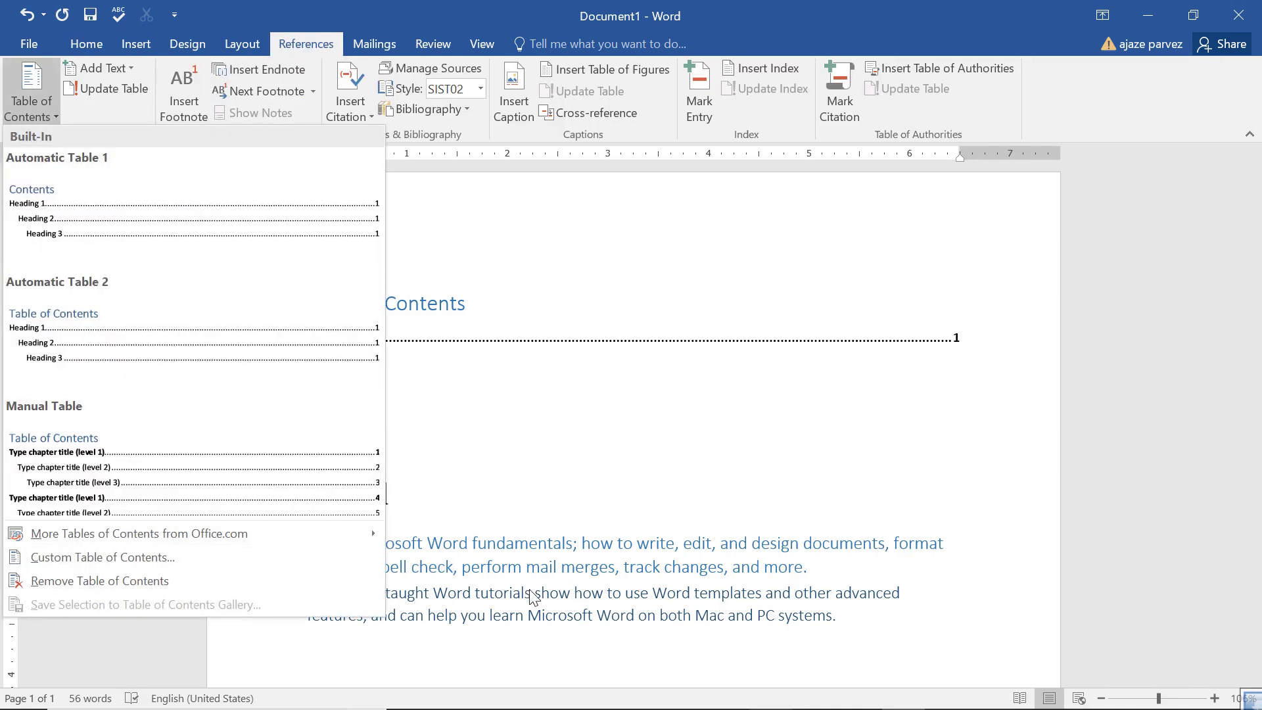
key("Escape")
left_click(373, 303)
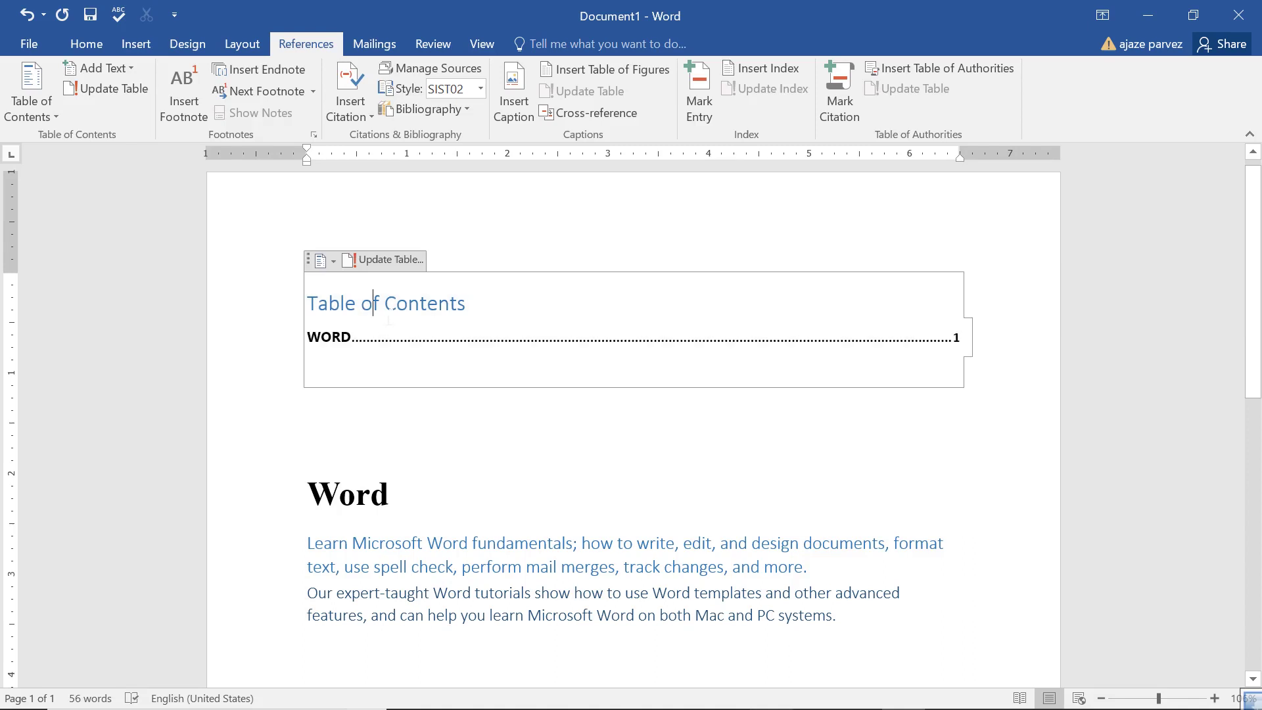
left_click(383, 260)
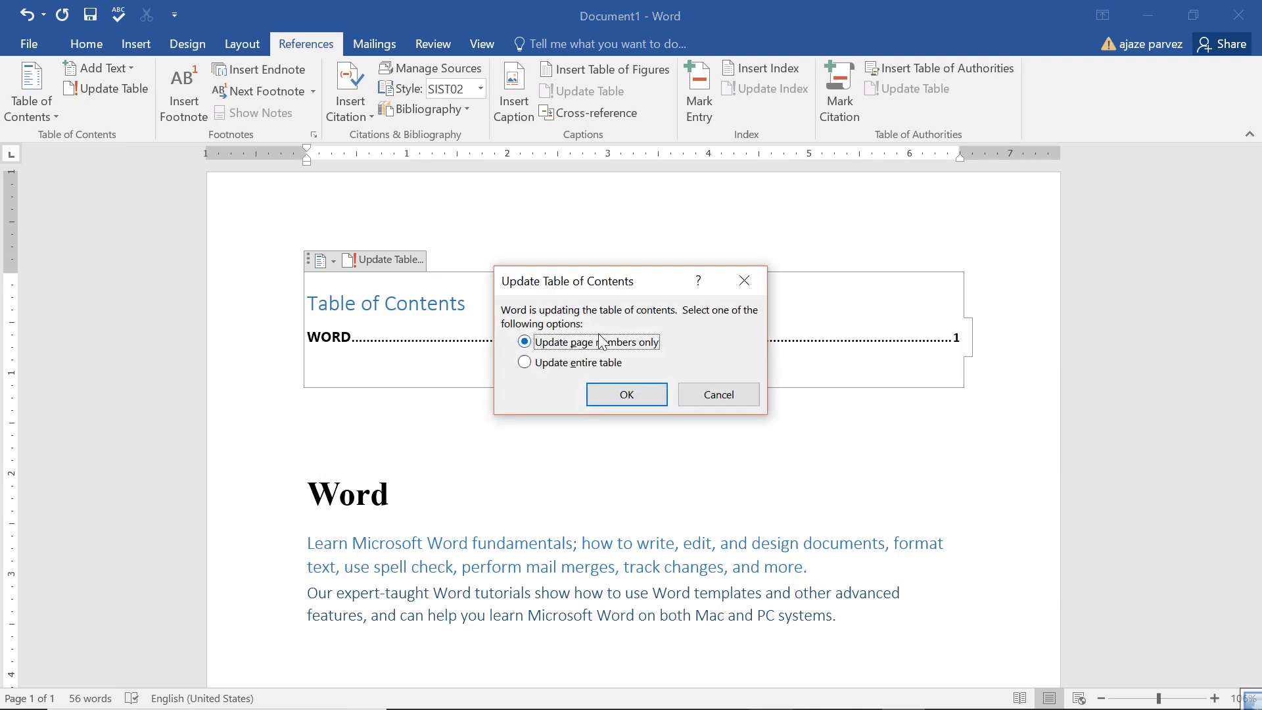
left_click(582, 362)
left_click(624, 397)
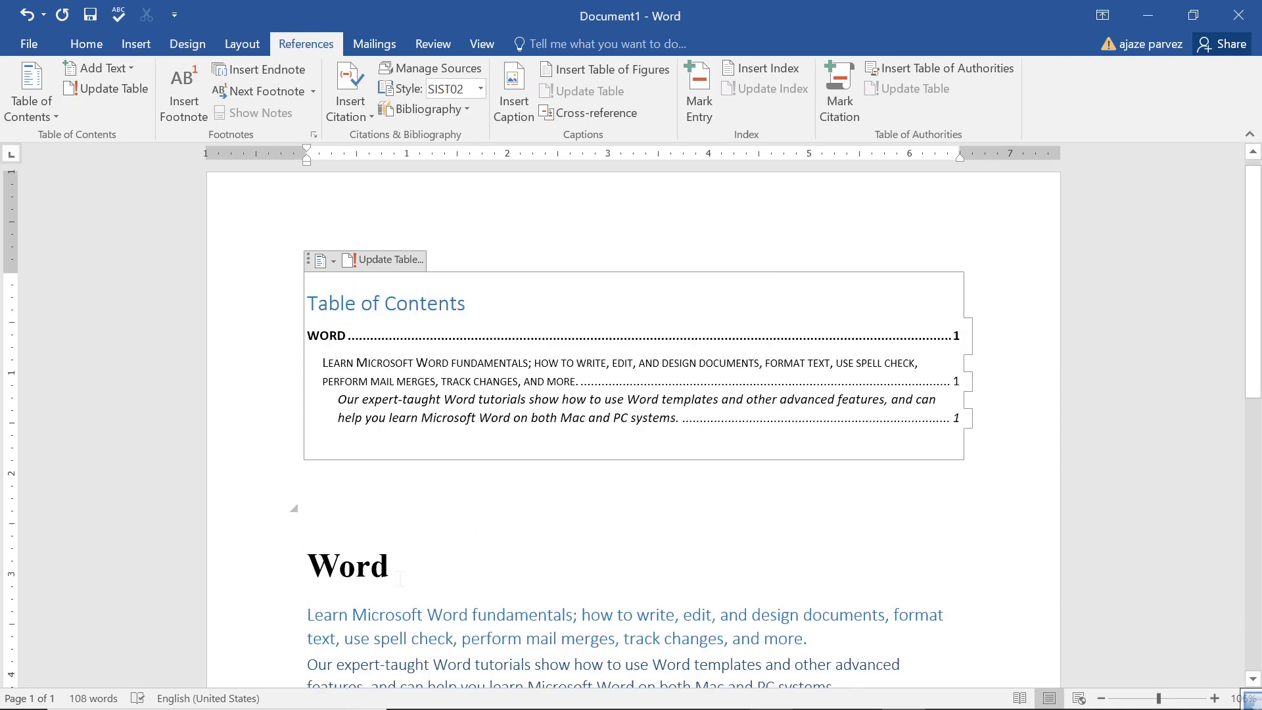
scroll(400, 578, "down", 1)
left_click_drag(387, 335, 526, 395)
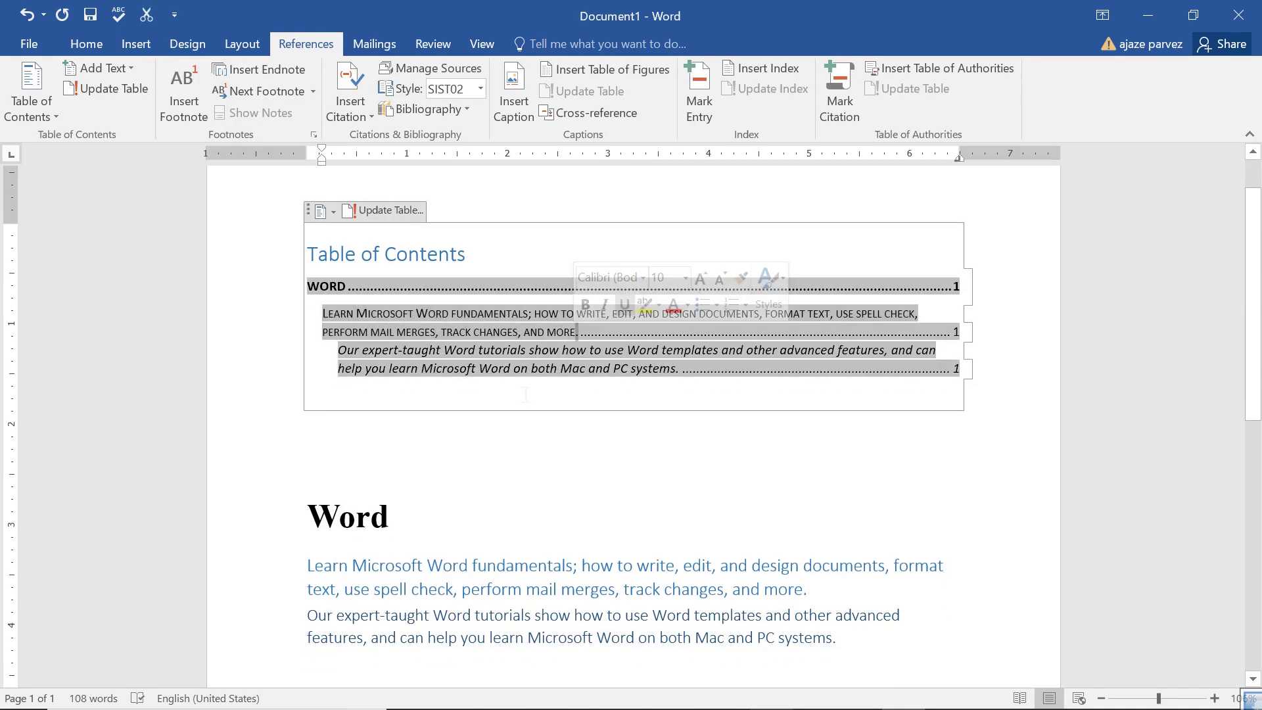
left_click(389, 516)
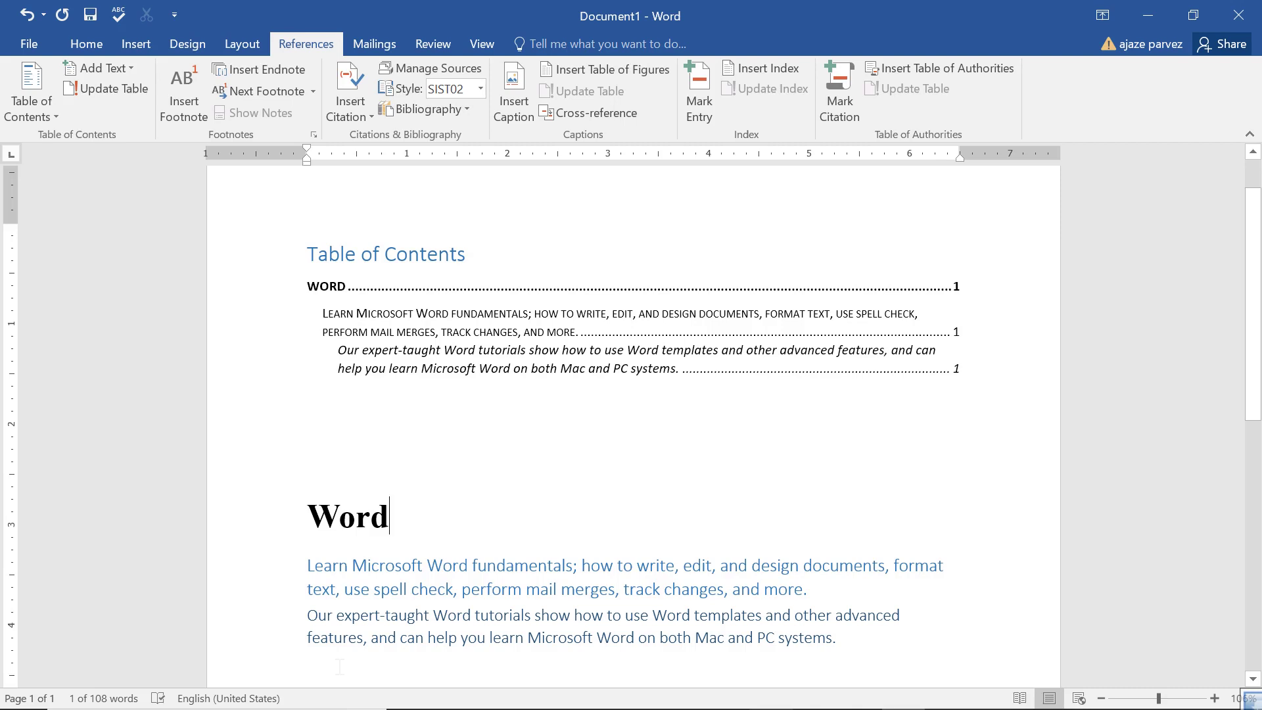
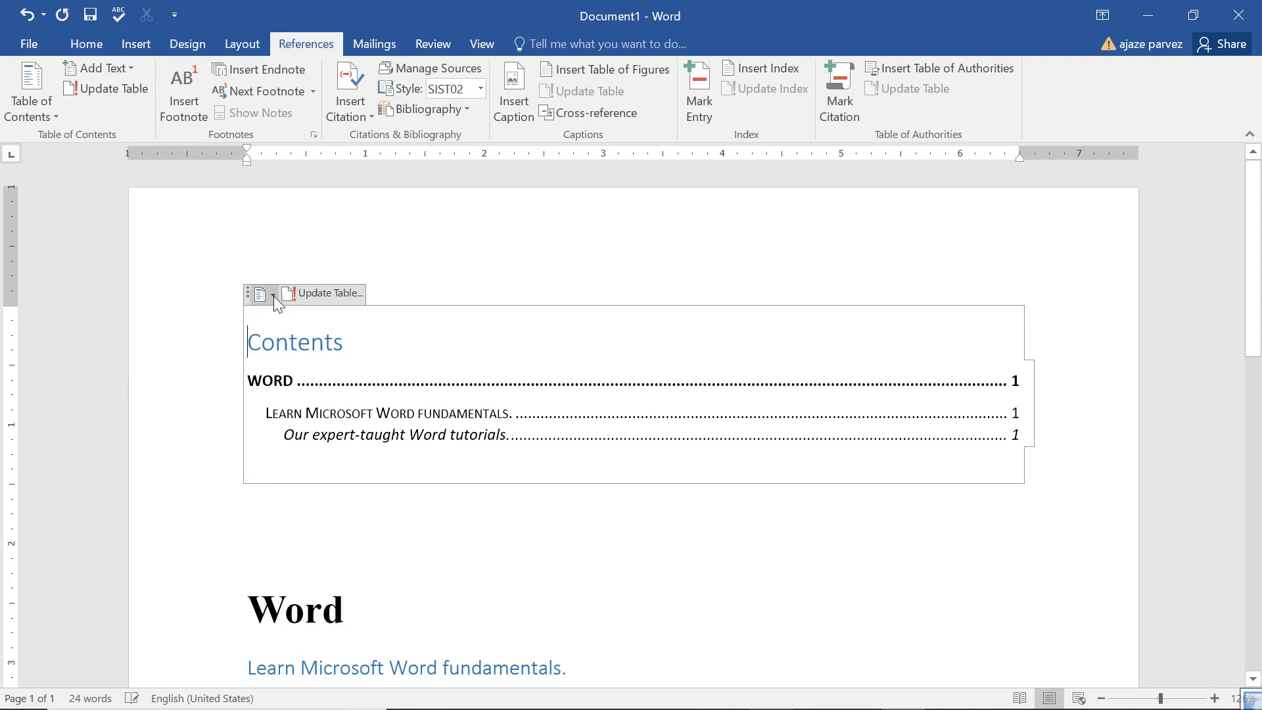
Switch the table of contents to the built-in automatic layout titled "Table of Contents"
left_click(273, 296)
left_click(330, 502)
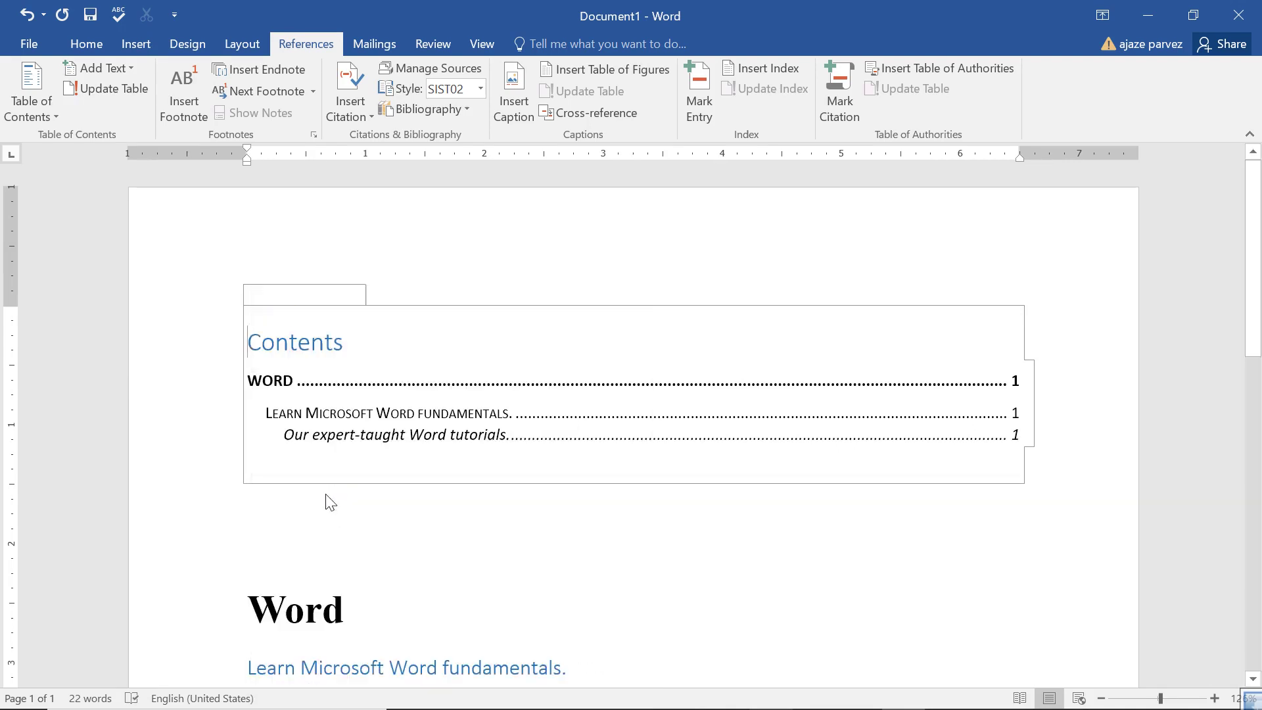
left_click(328, 507)
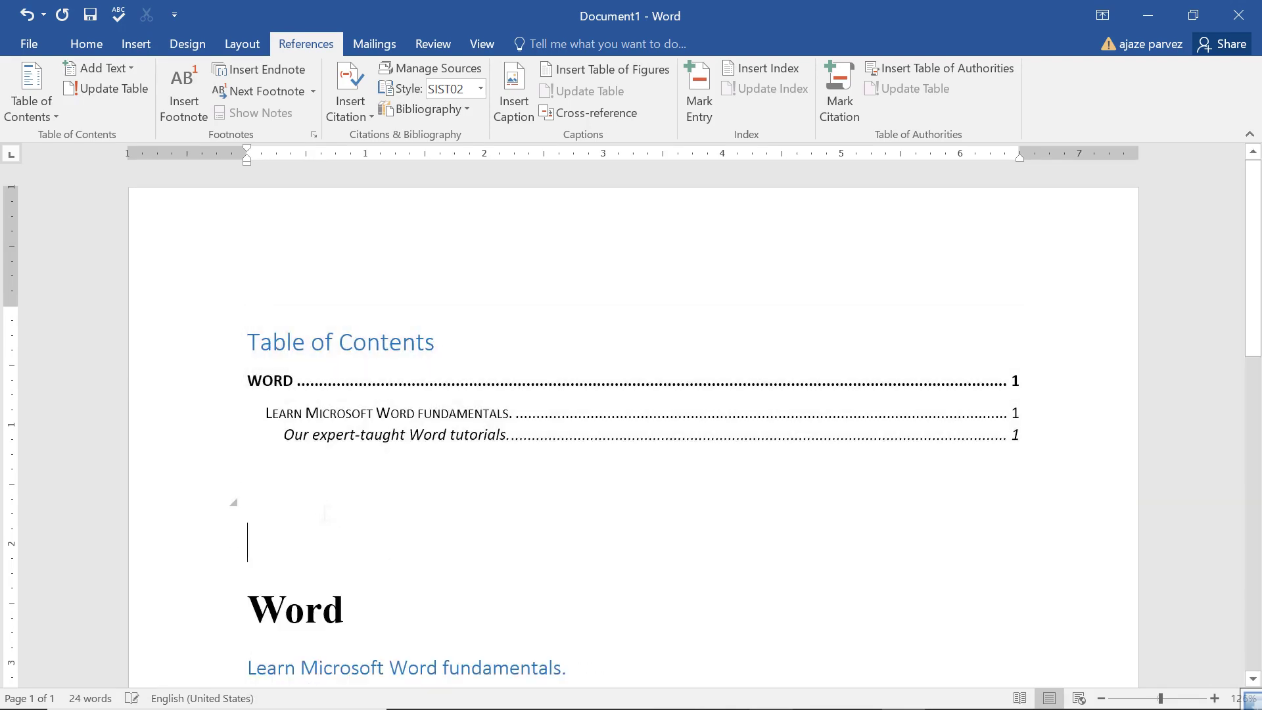
Copy the "Word" title together with the two heading lines beneath it
scroll(327, 512, "down", 4)
scroll(430, 398, "up", 2)
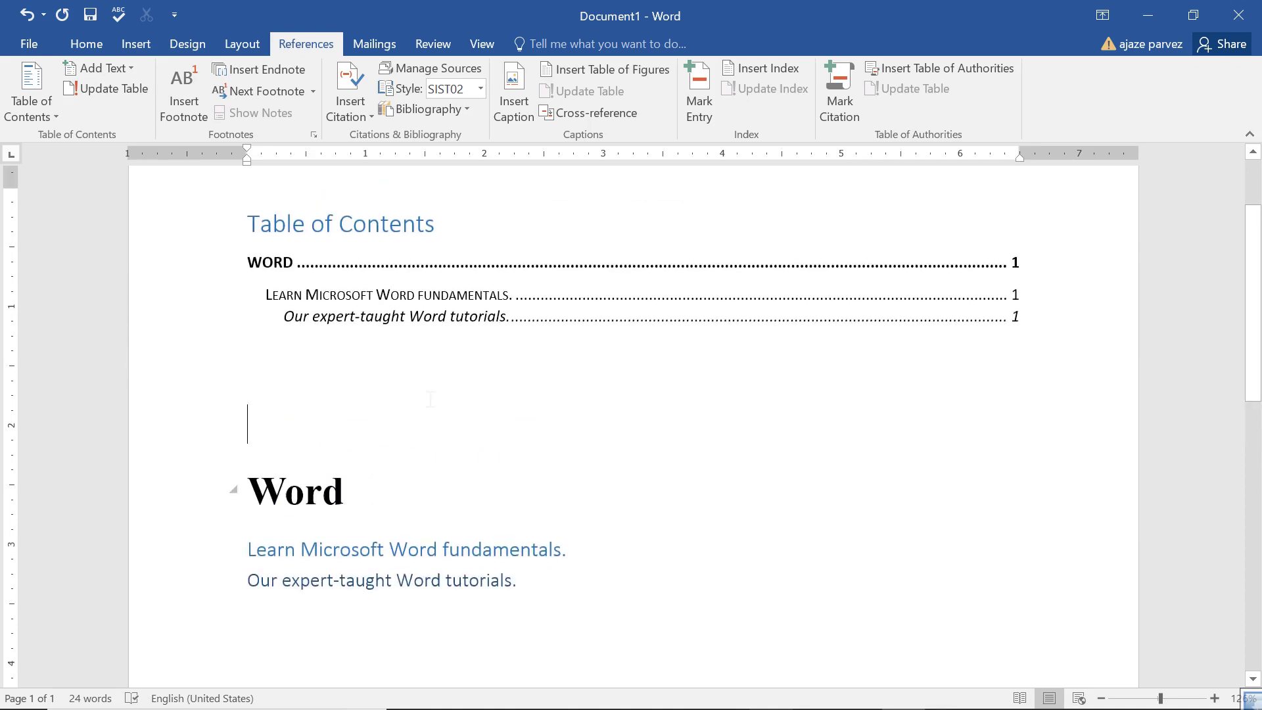
left_click(544, 594, "shift")
key("ctrl+c")
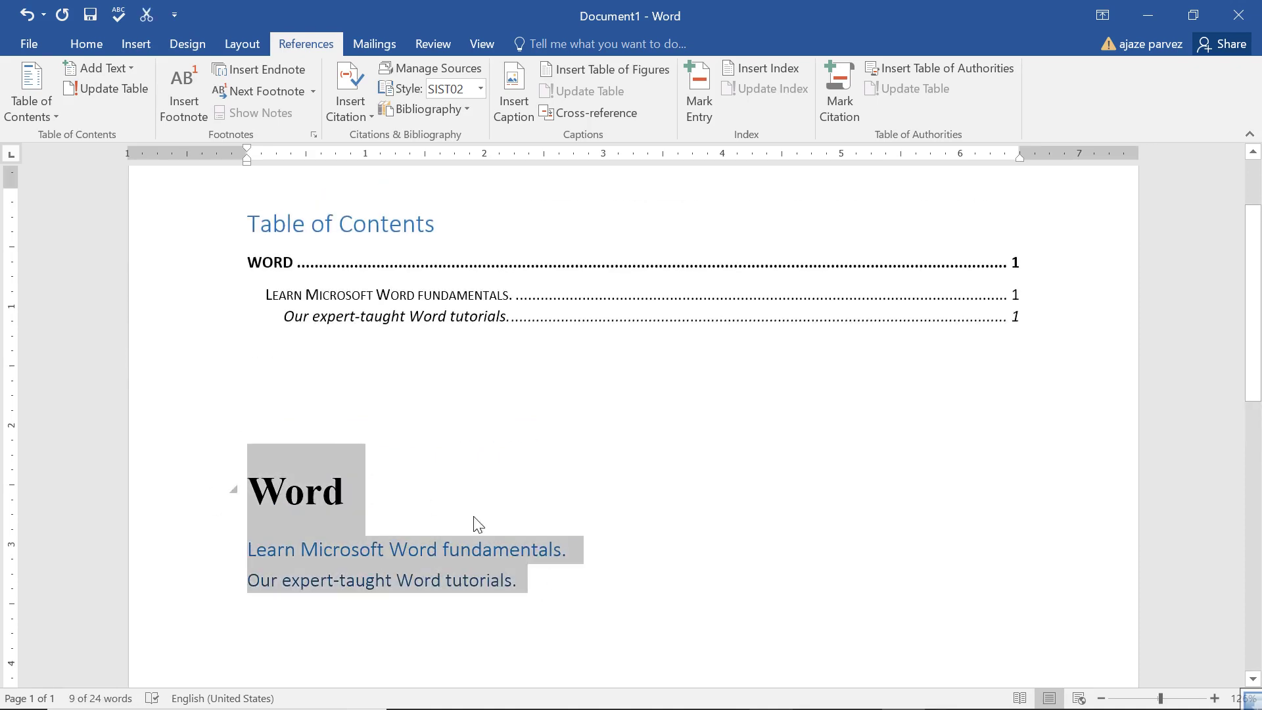
Add page breaks after the existing text and paste the copied title and headings onto pages 2 and 3
scroll(477, 524, "down", 5)
left_click(512, 395)
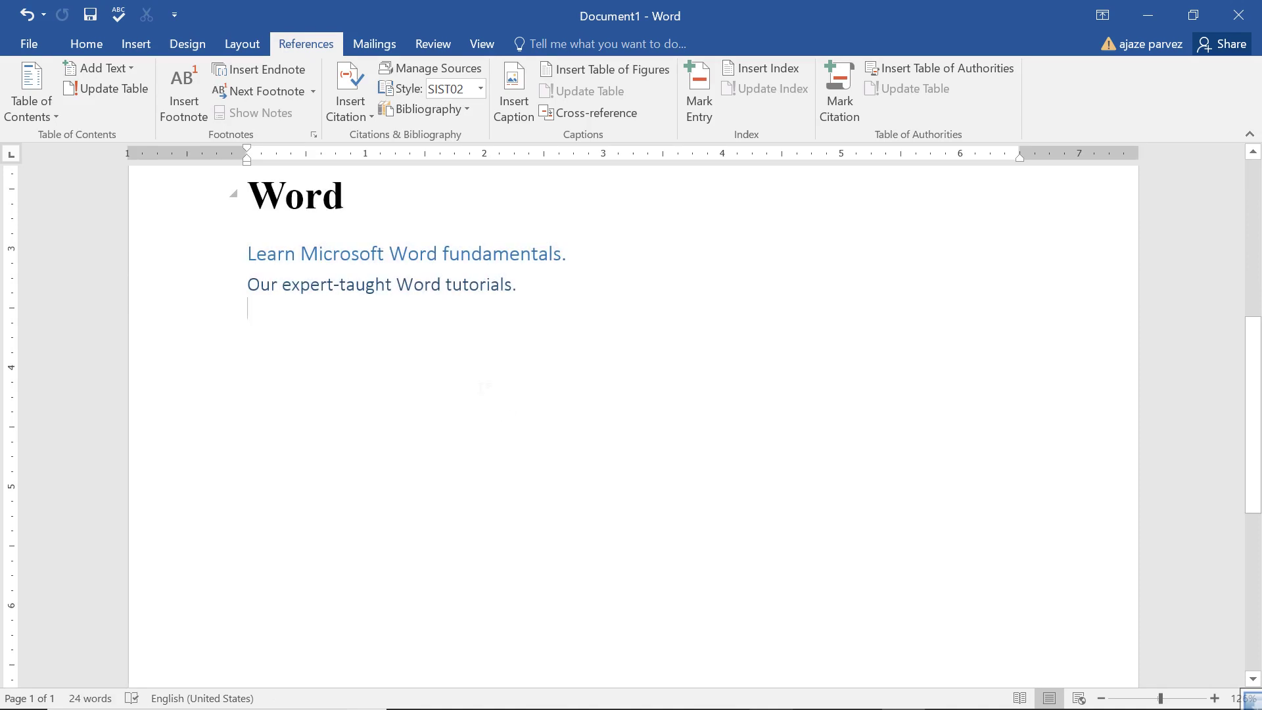
key("ctrl+Return")
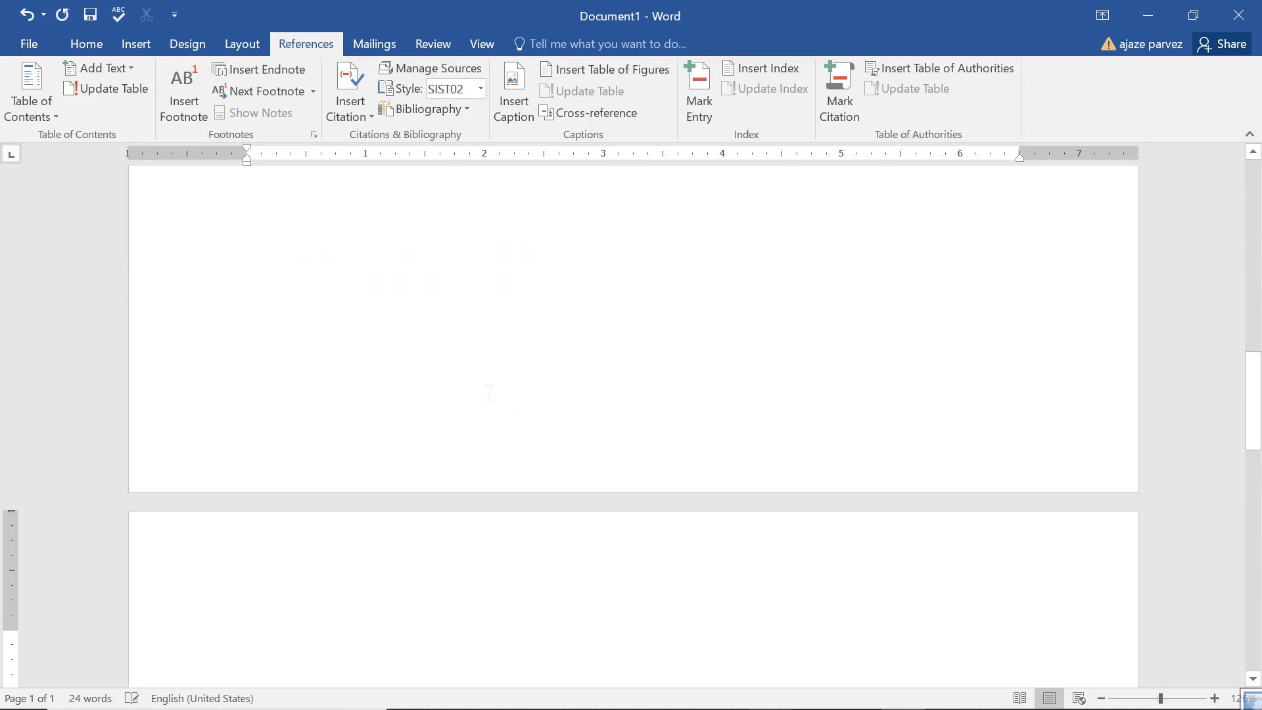
key("ctrl+v")
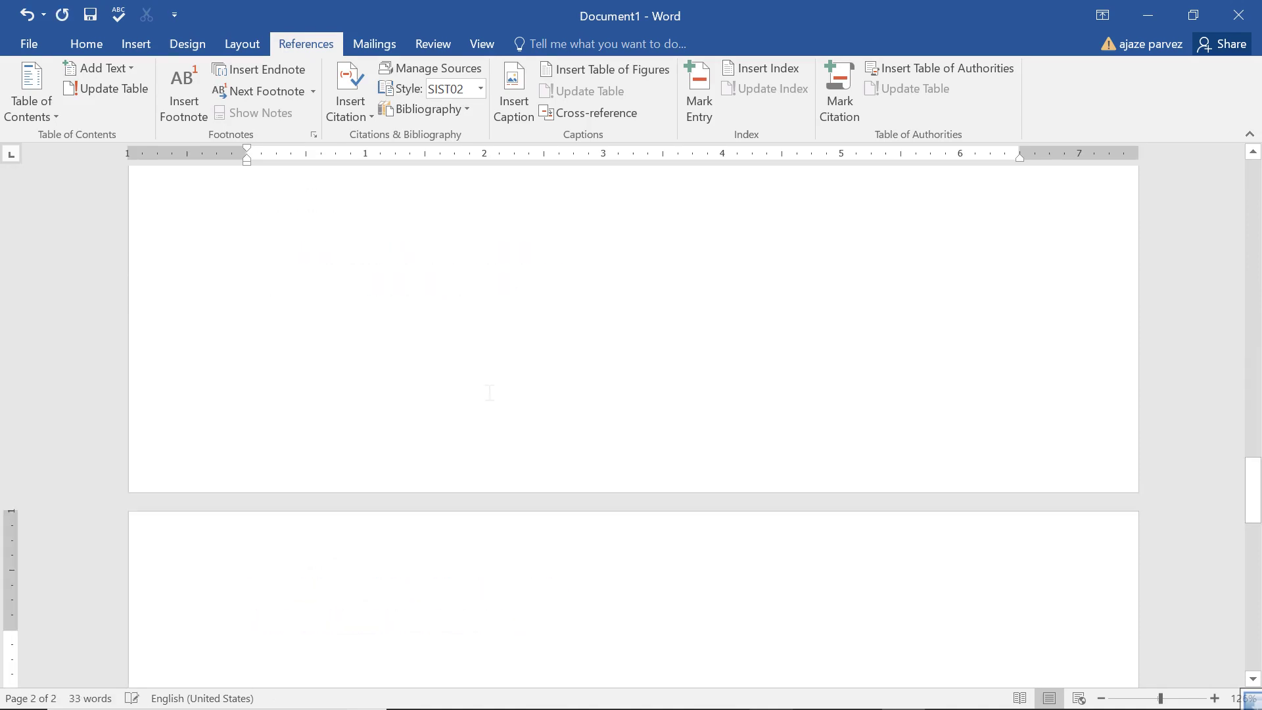
key("ctrl+v")
scroll(483, 386, "down", 7)
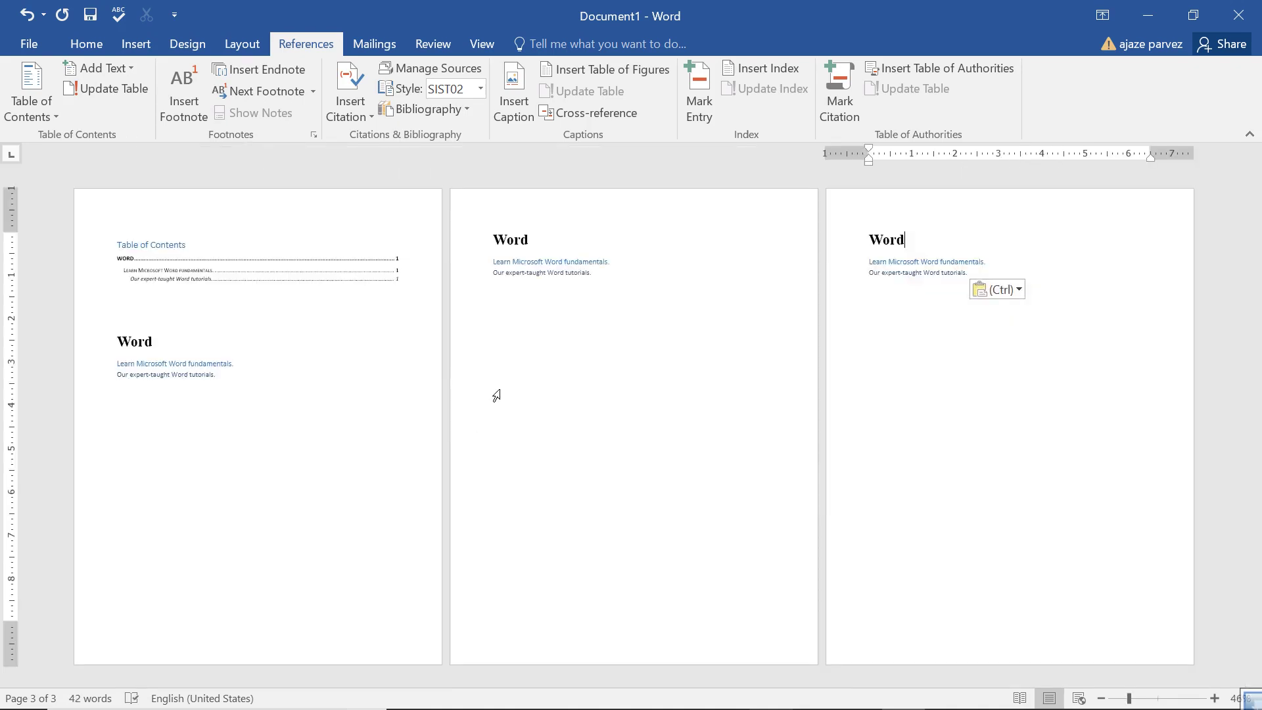
Update the entire table of contents field to list the headings pasted on pages 2 and 3
scroll(322, 311, "up", 2)
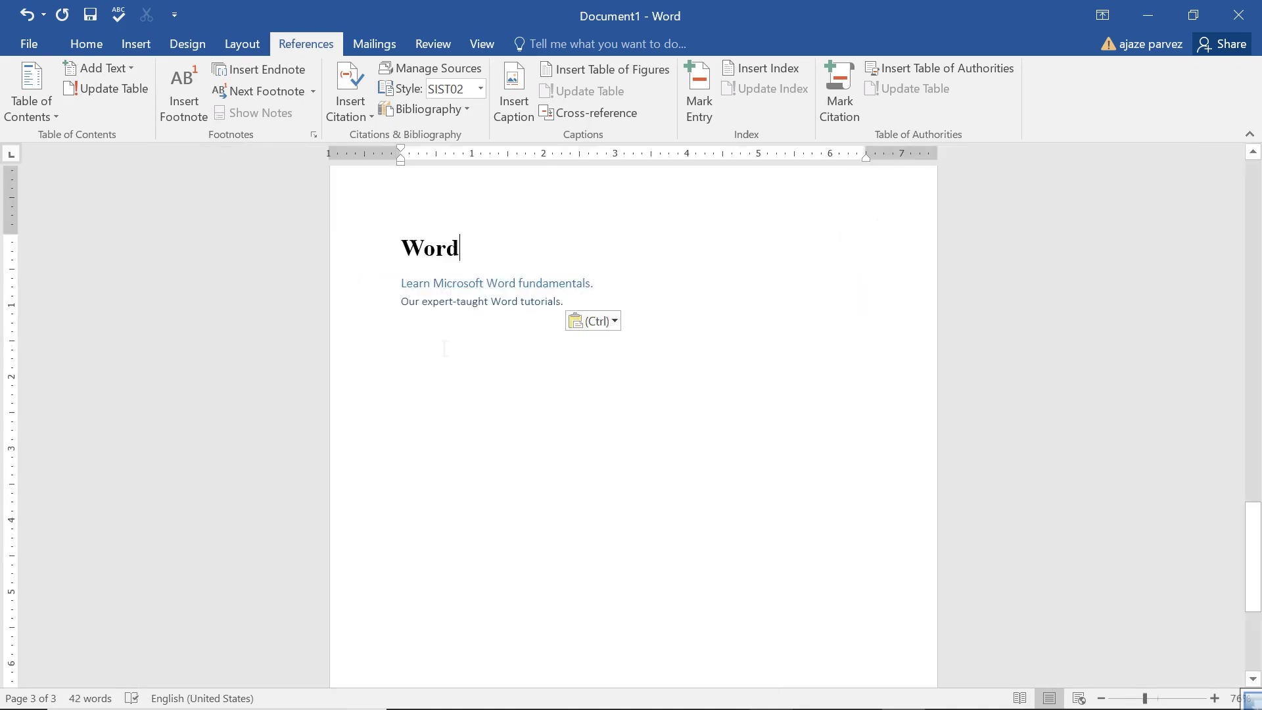
scroll(592, 353, "up", 10)
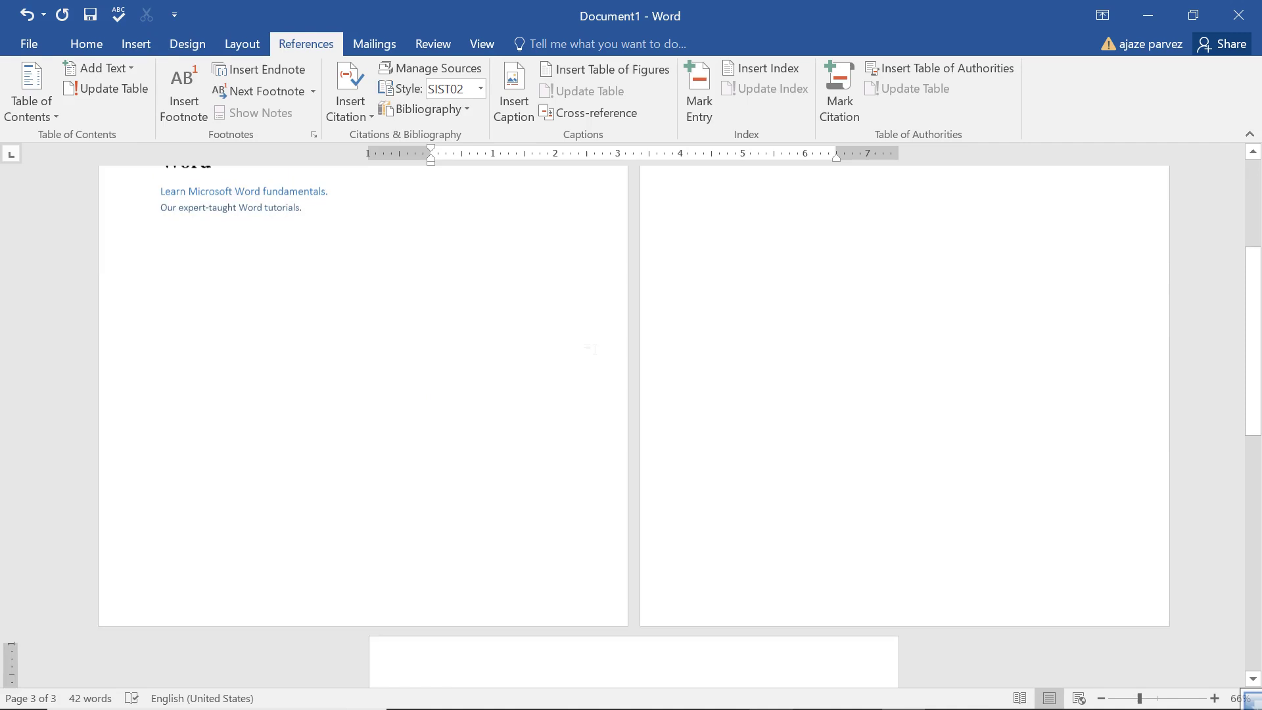
scroll(631, 421, "up", 3)
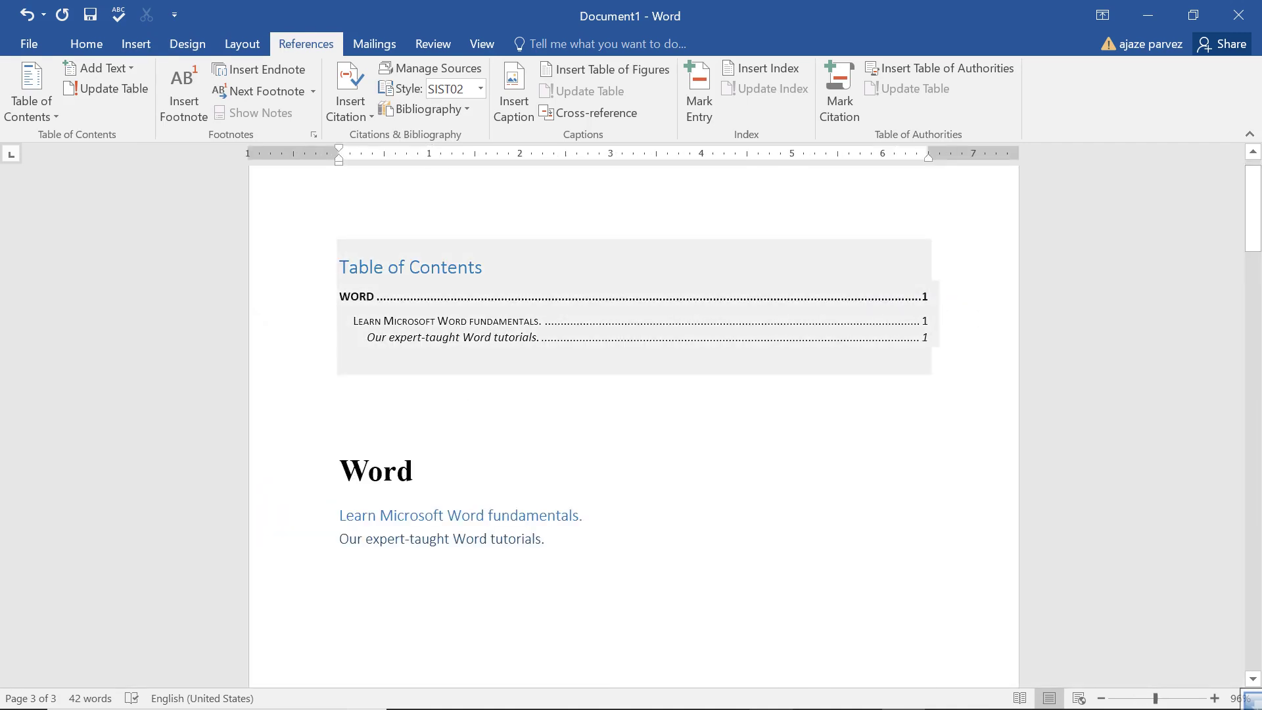
right_click(669, 294)
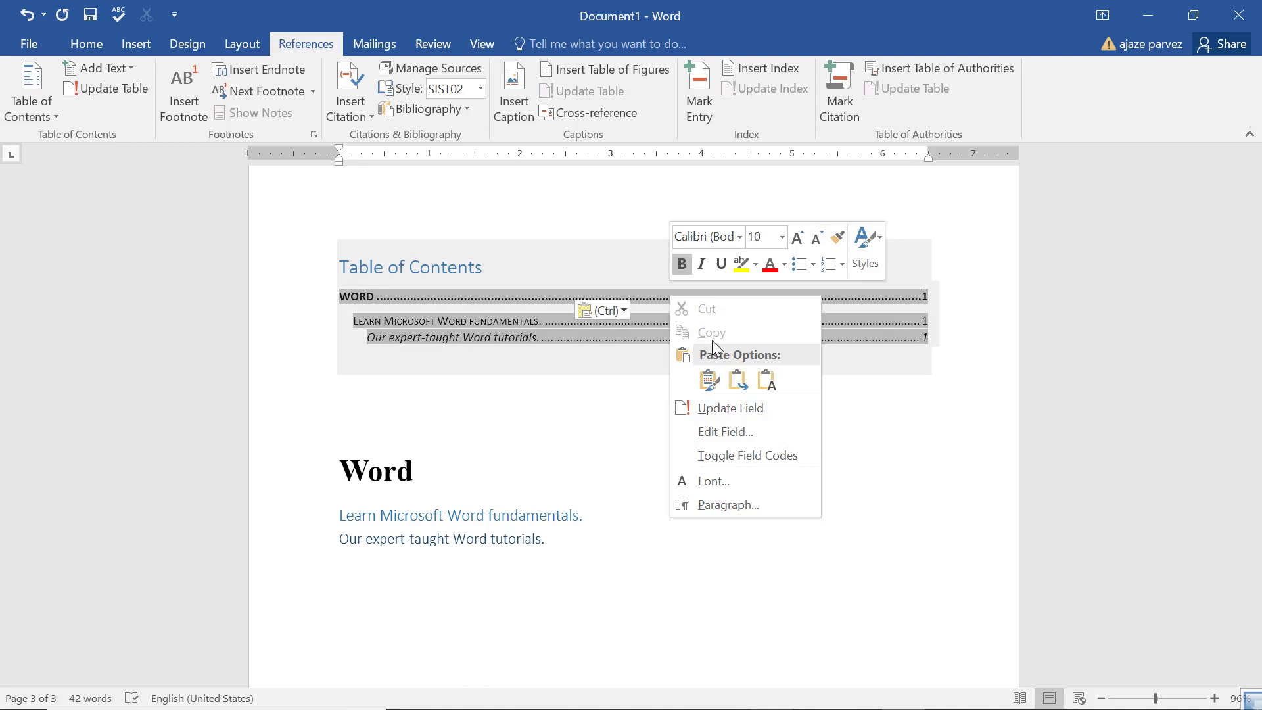
left_click(728, 411)
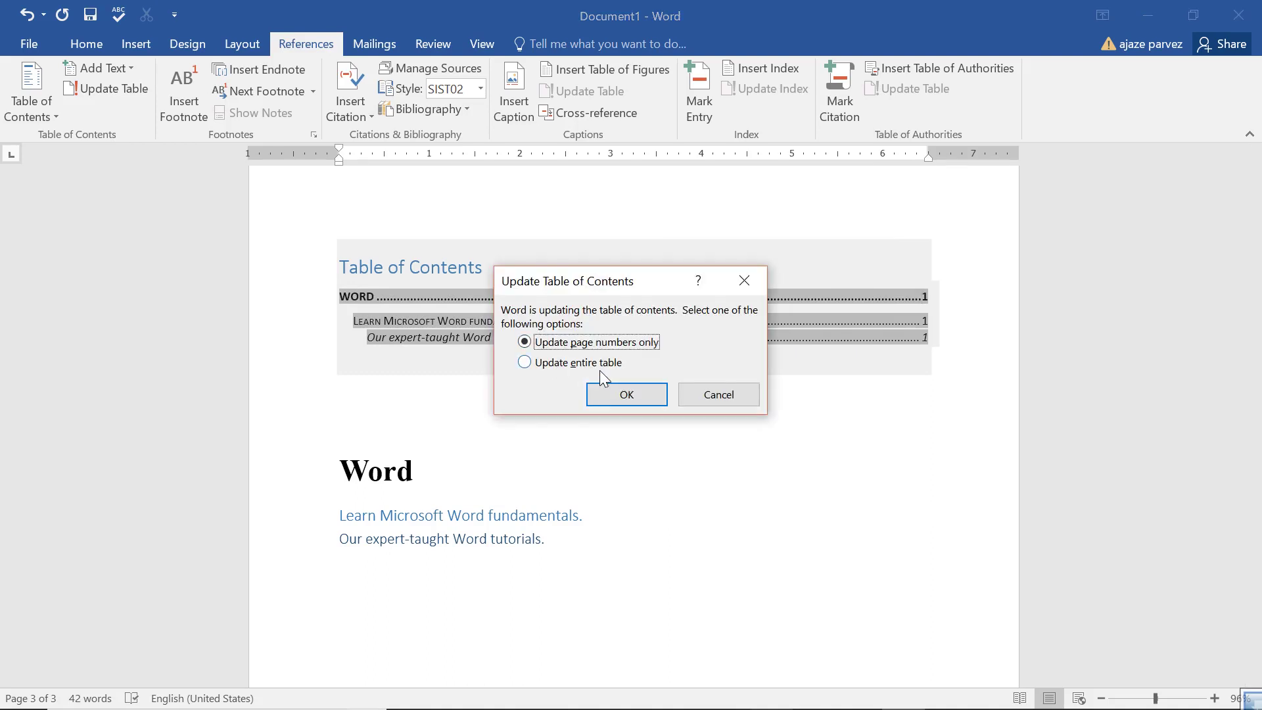
left_click(599, 367)
left_click(599, 390)
left_click(326, 548)
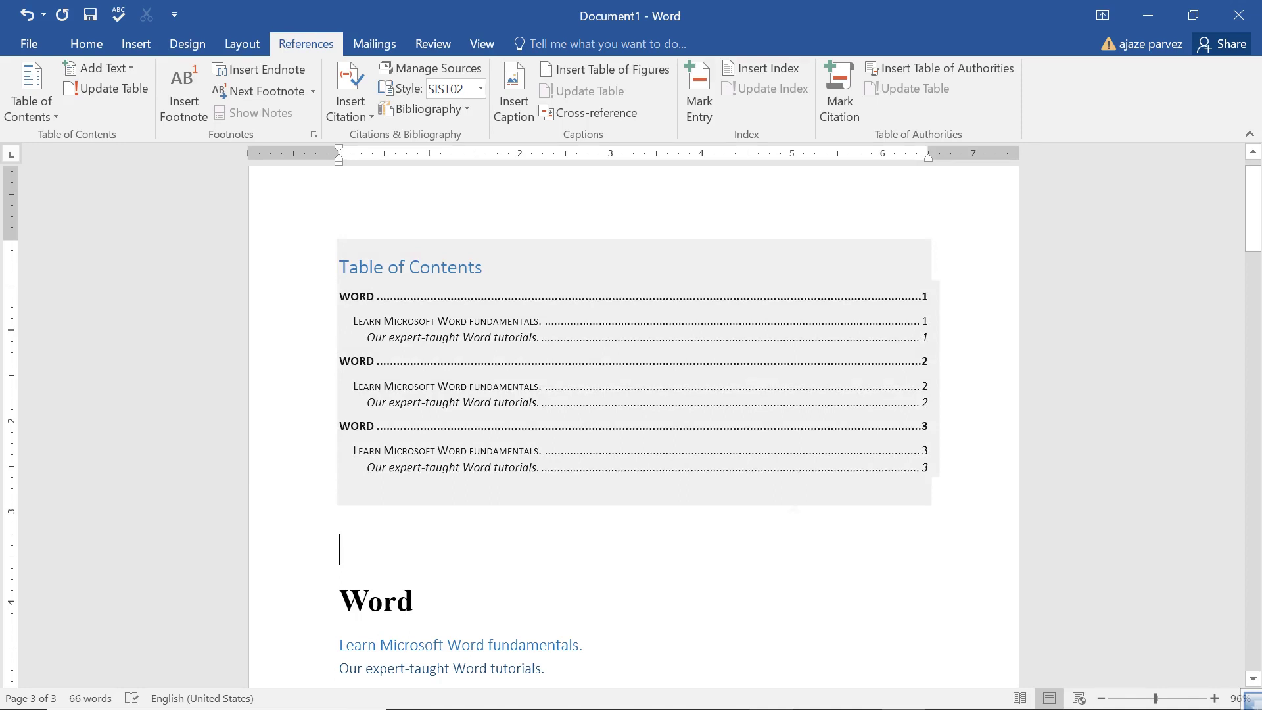
Try to follow the link of an entry in the first section of the table of contents
left_click(553, 315)
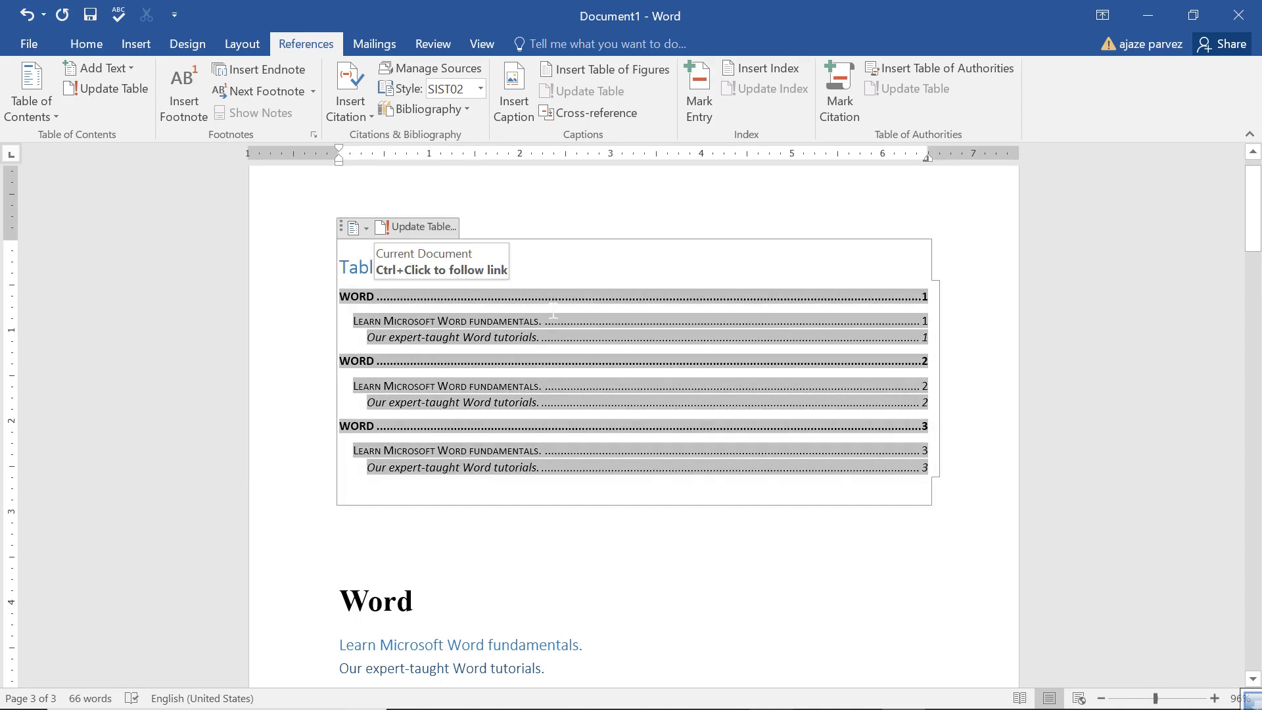
left_click(567, 313, "ctrl")
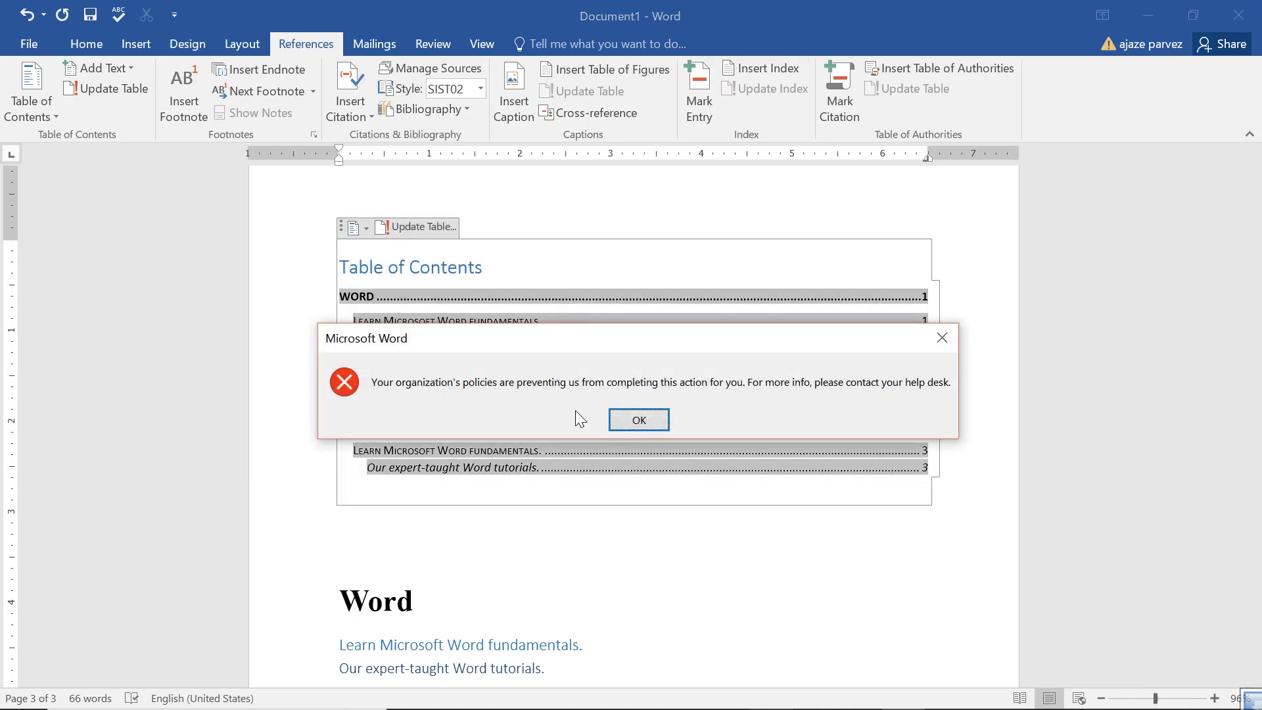
left_click(634, 420)
scroll(631, 420, "down", 3)
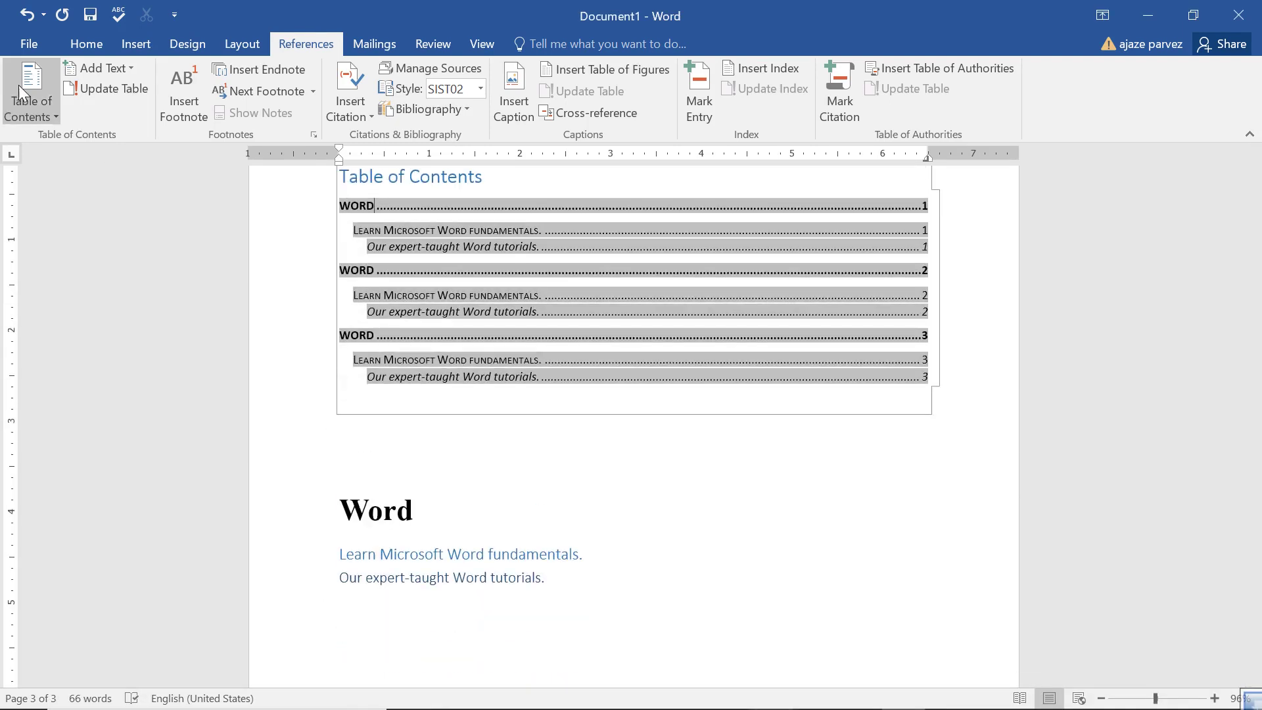
left_click(19, 84)
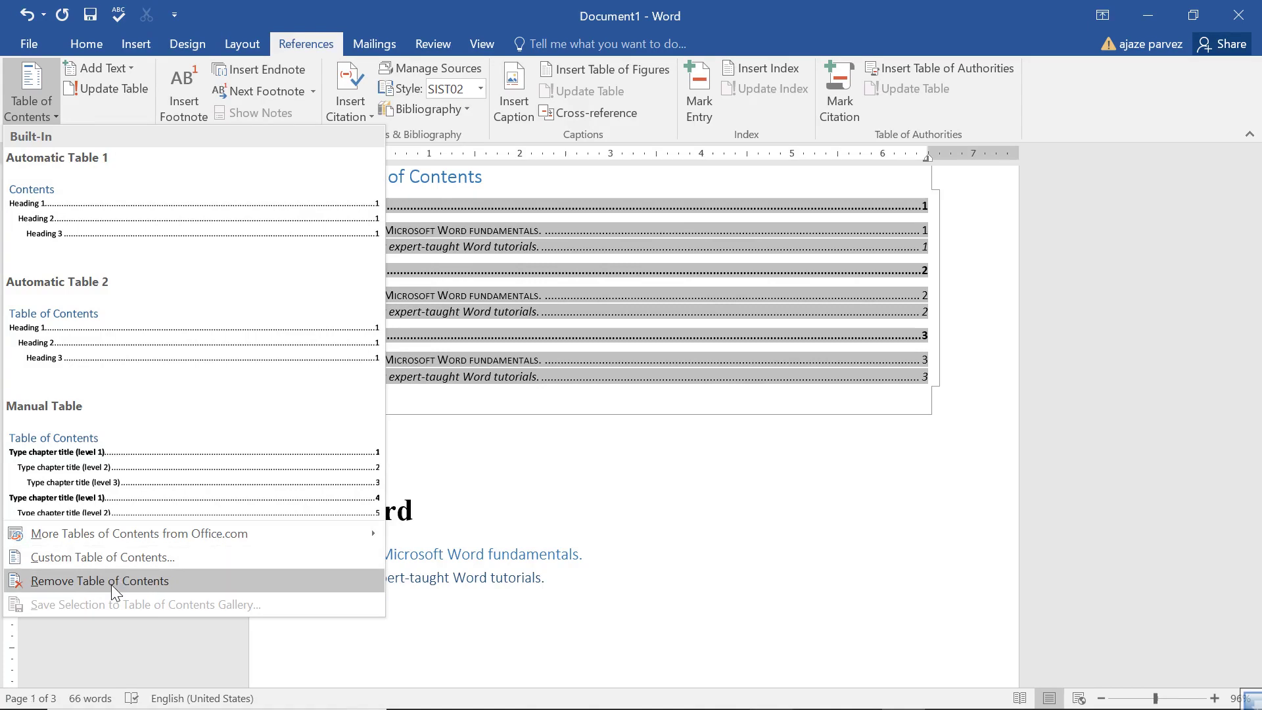
left_click(519, 399)
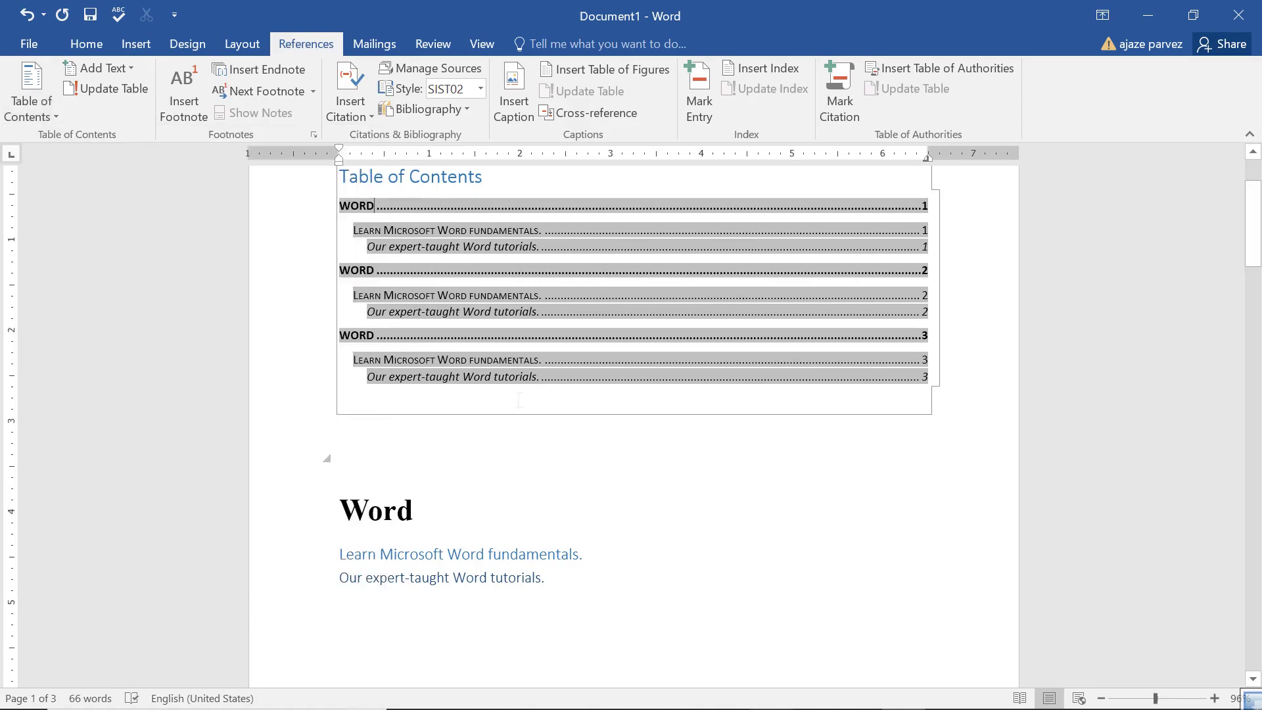
scroll(413, 202, "up", 3)
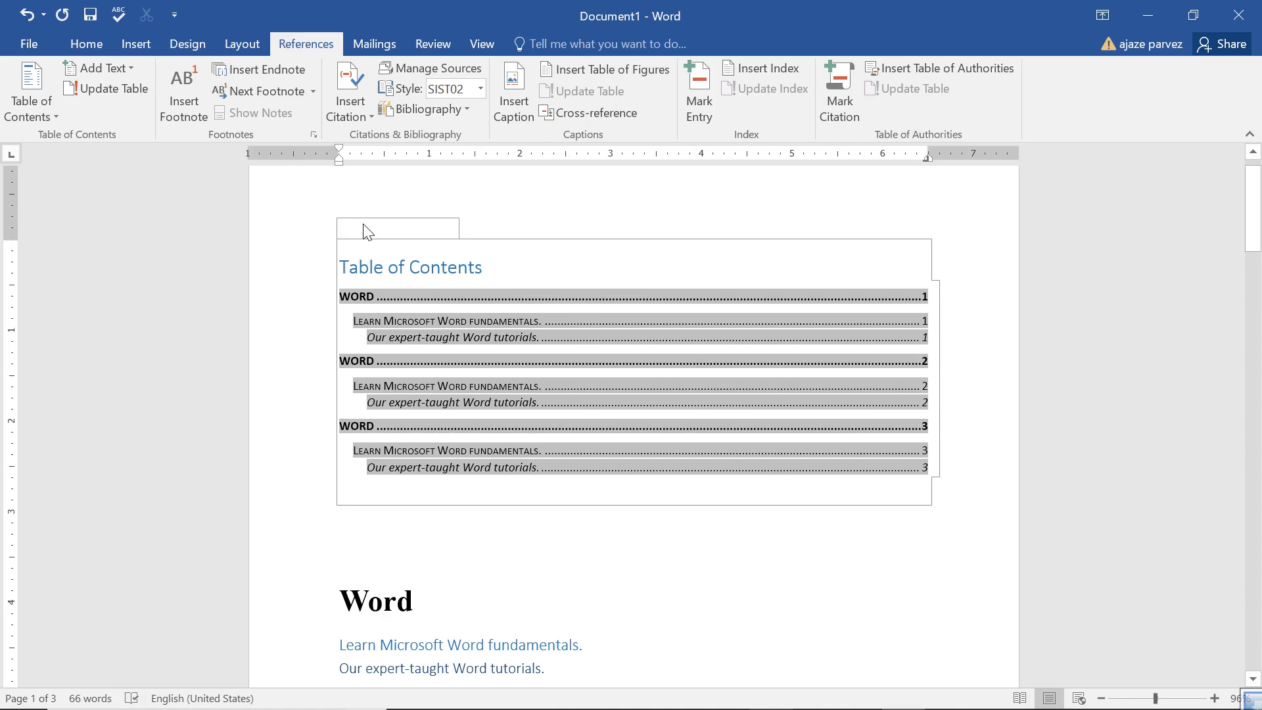
right_click(363, 224)
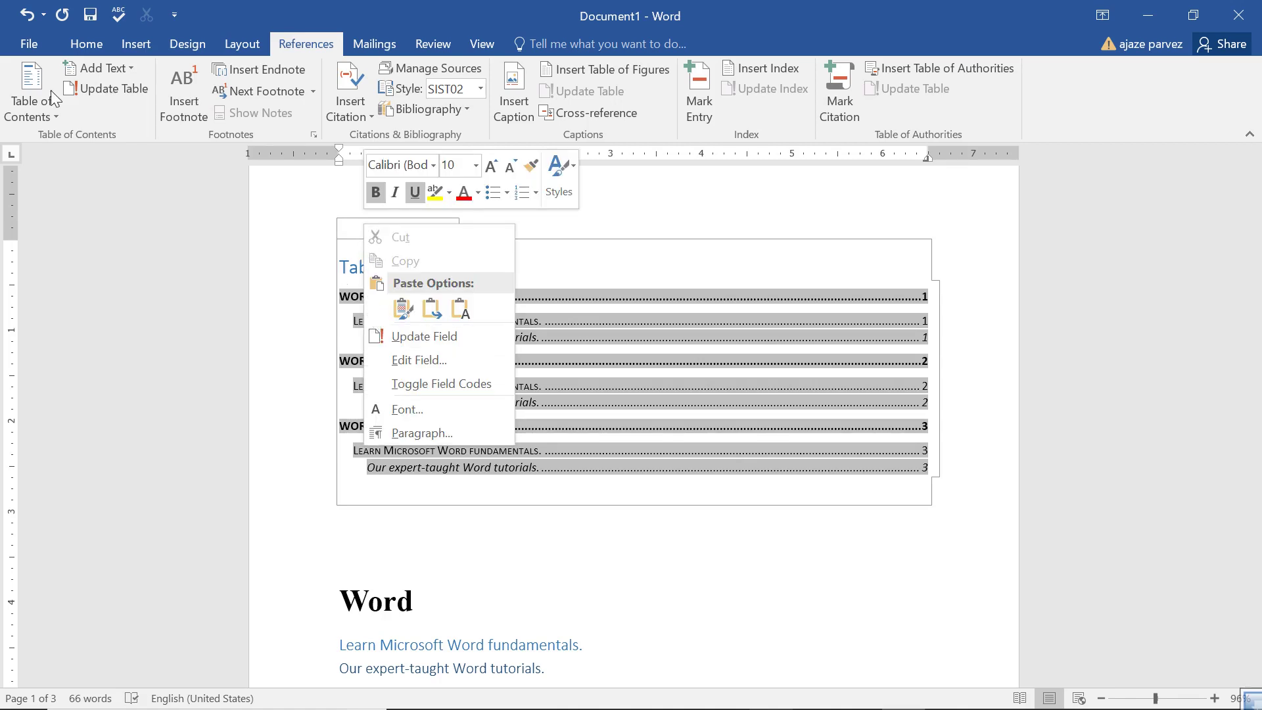
left_click(287, 353)
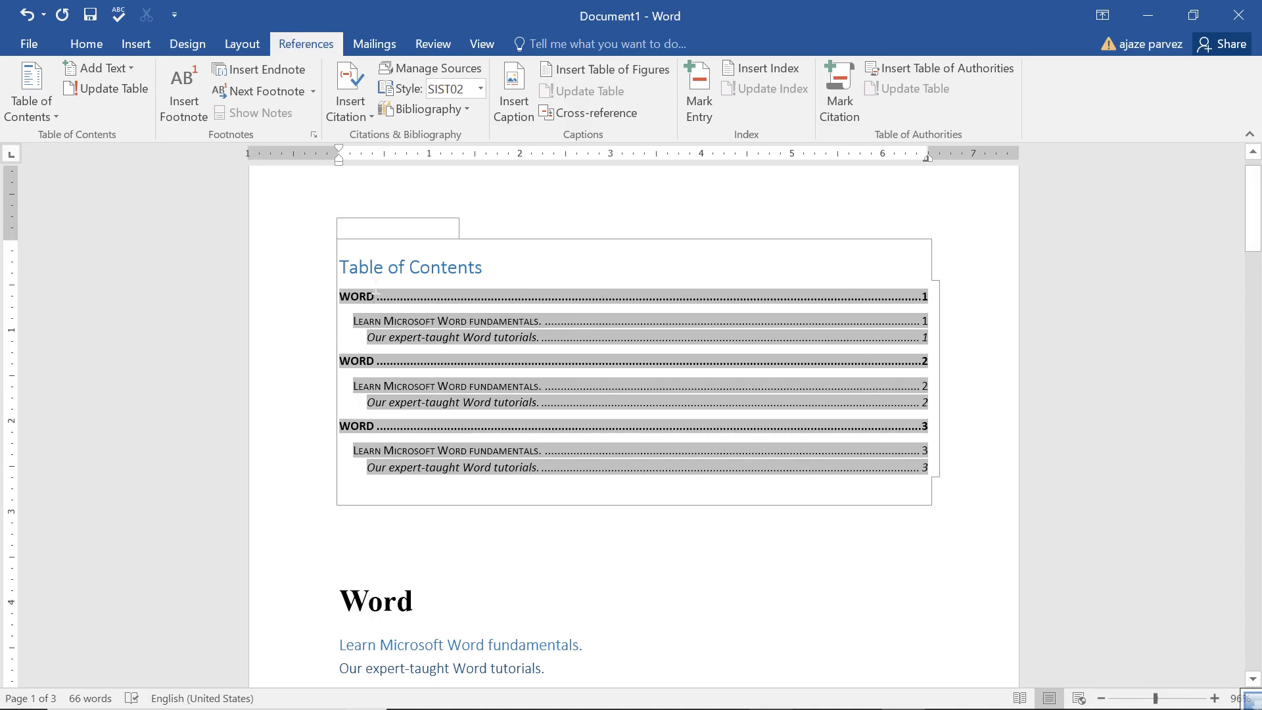
Toggle the Styles, Outline levels and Table entry fields settings in the custom table of contents options, and reset the options
left_click(32, 113)
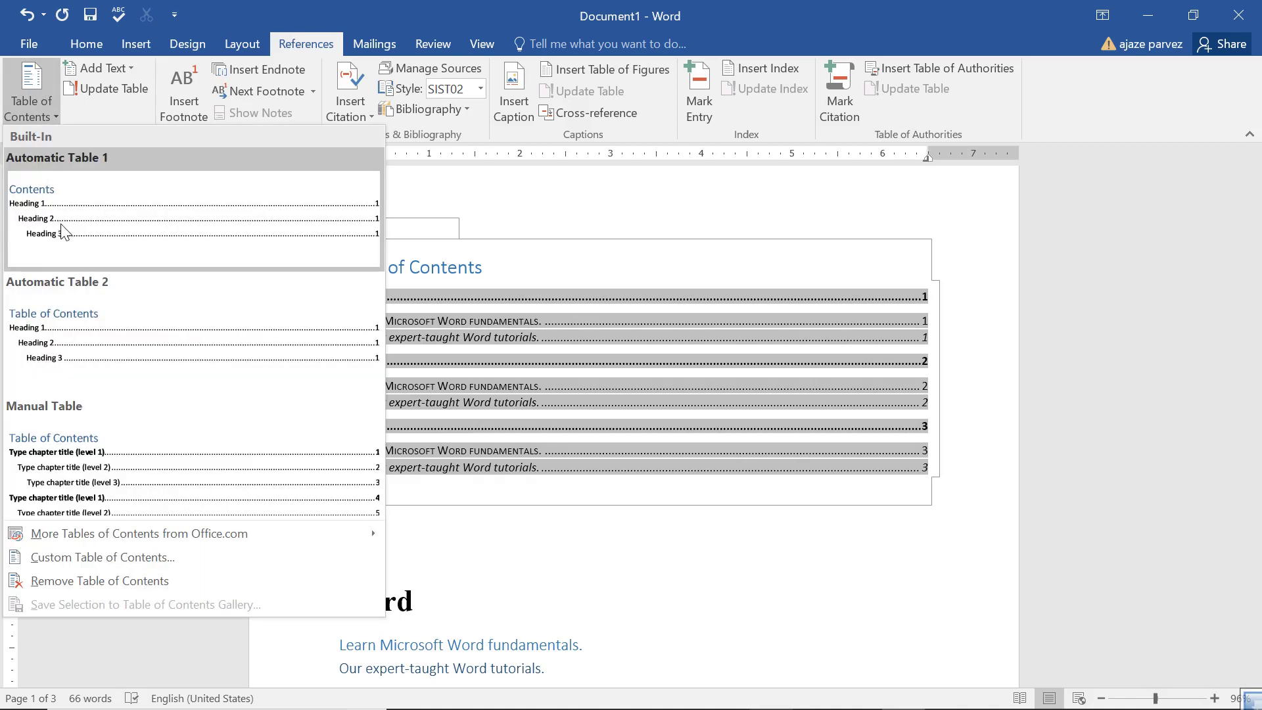
left_click(82, 557)
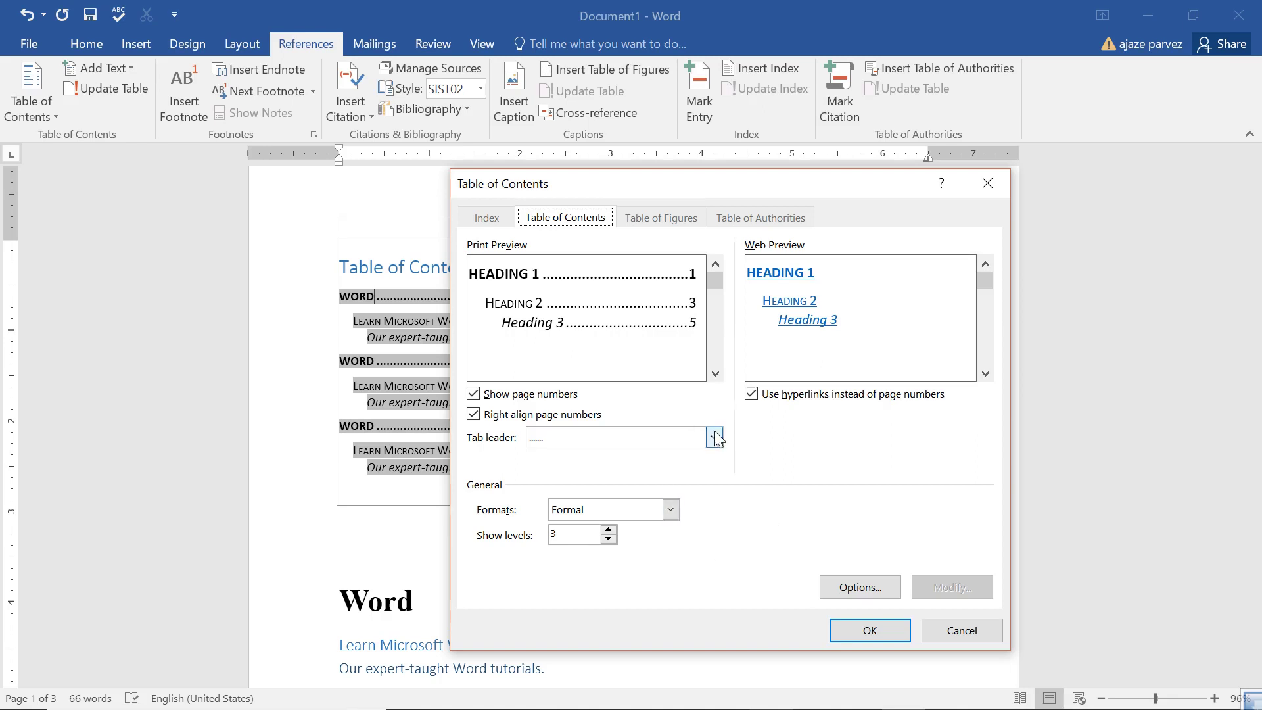
left_click(829, 579)
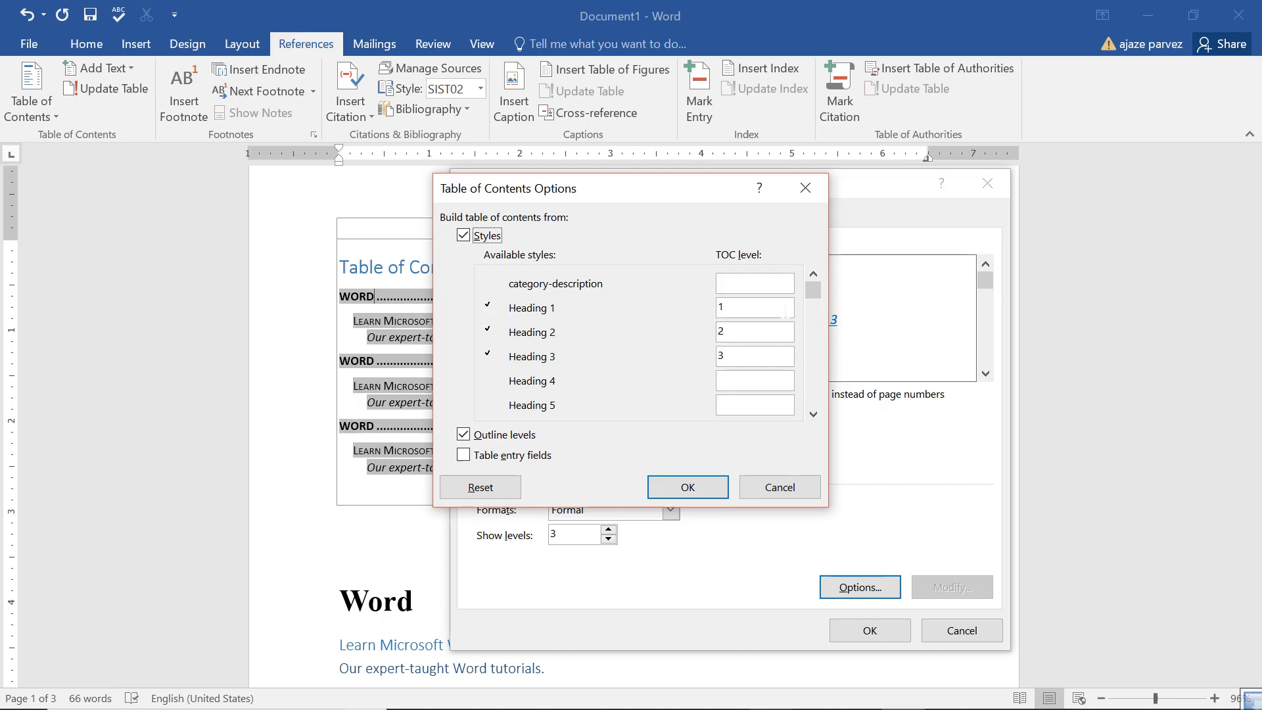
left_click(779, 312)
left_click(486, 240)
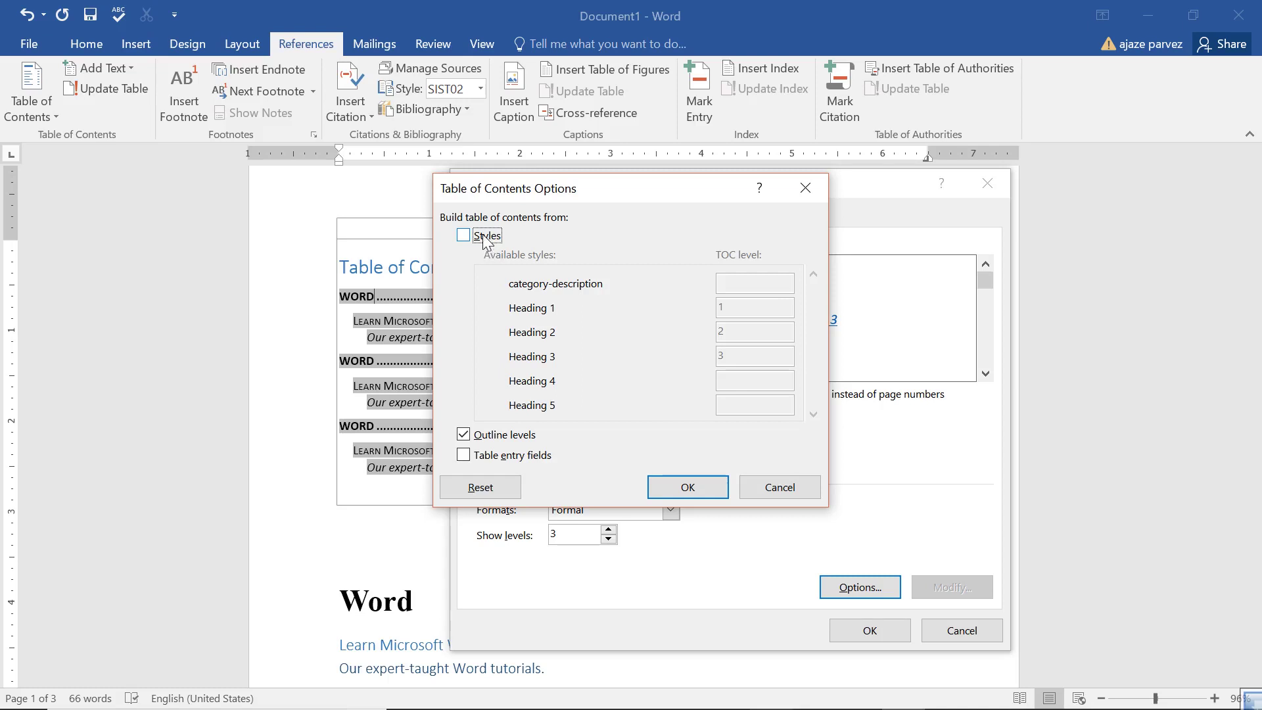
left_click(484, 240)
left_click(501, 437)
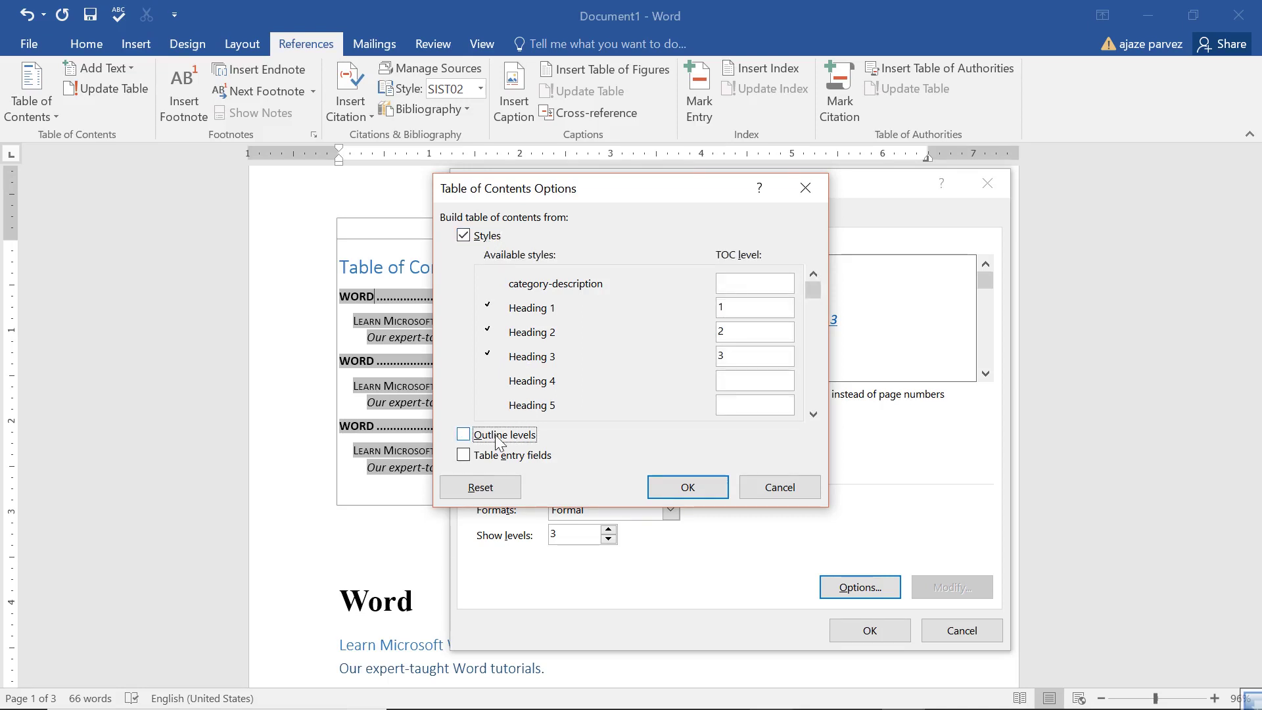
left_click(498, 439)
left_click(483, 458)
left_click(483, 458)
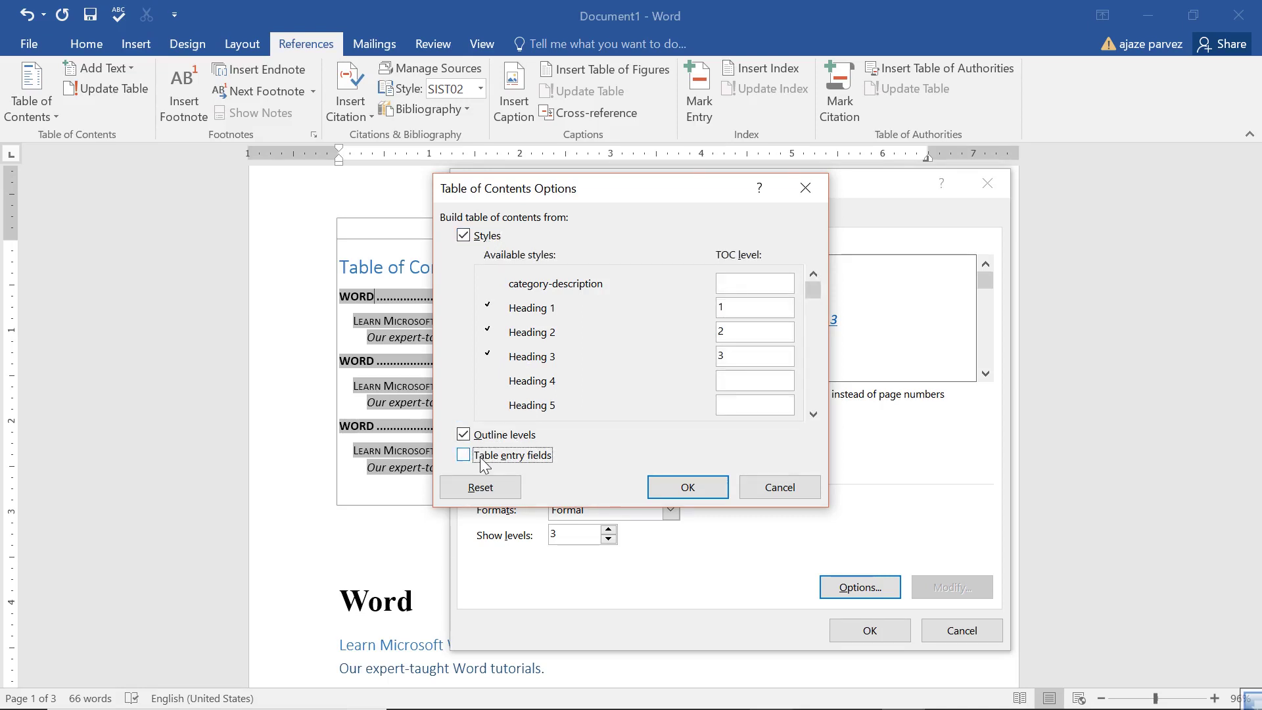
left_click(478, 487)
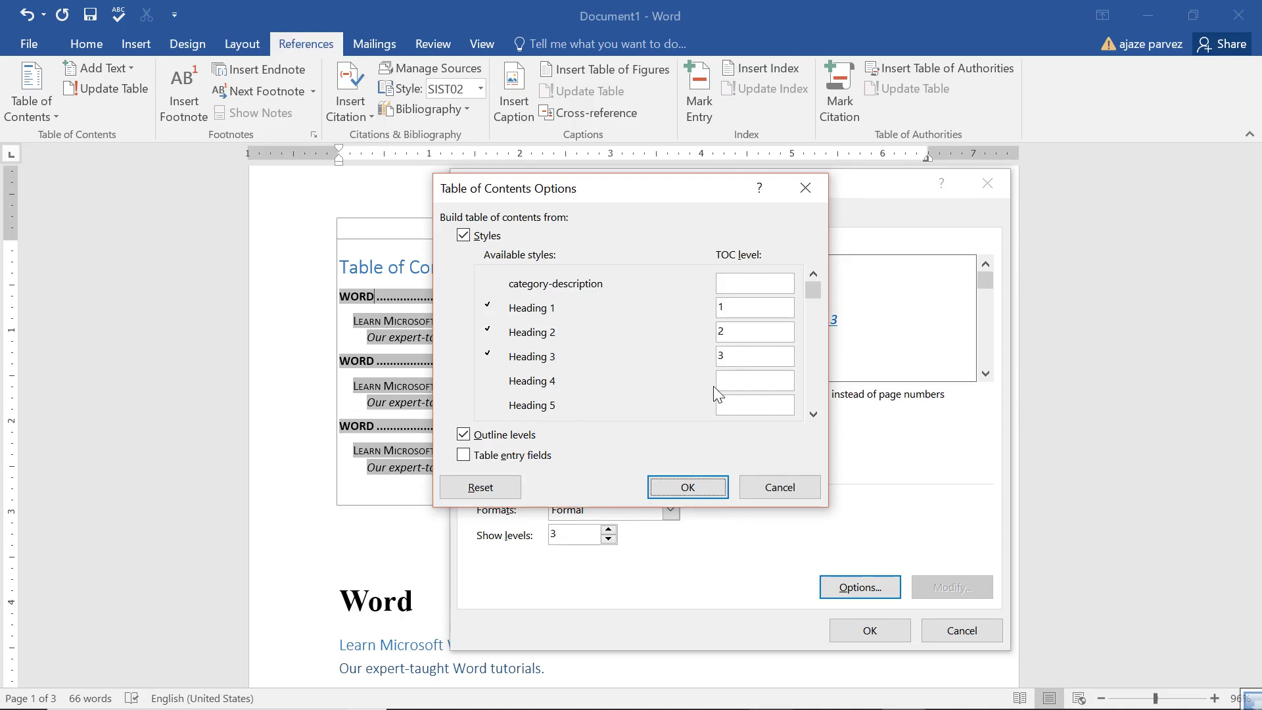
Assign TOC level 1 to the Normal style and level 2 to the TOC Heading style
left_click(815, 347)
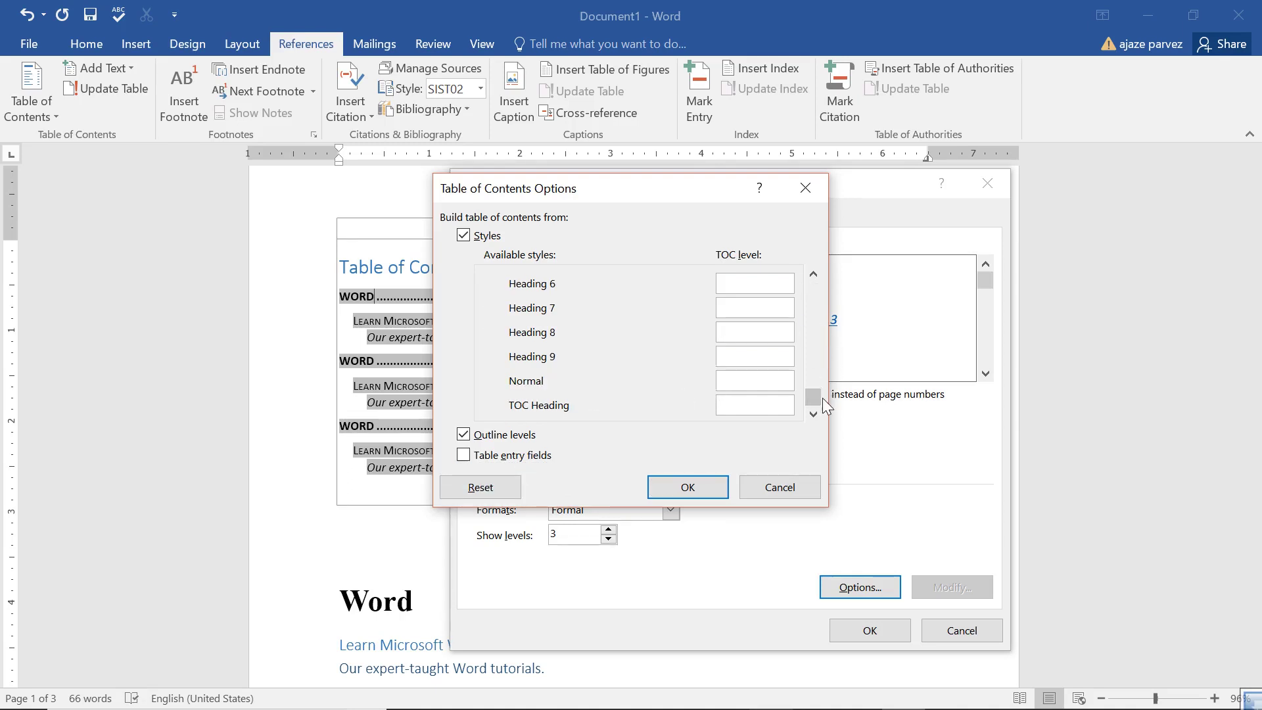
mouse_move(810, 404)
left_mouse_down()
mouse_move(813, 336)
mouse_move(816, 428)
left_mouse_up()
left_click(755, 381)
type("1")
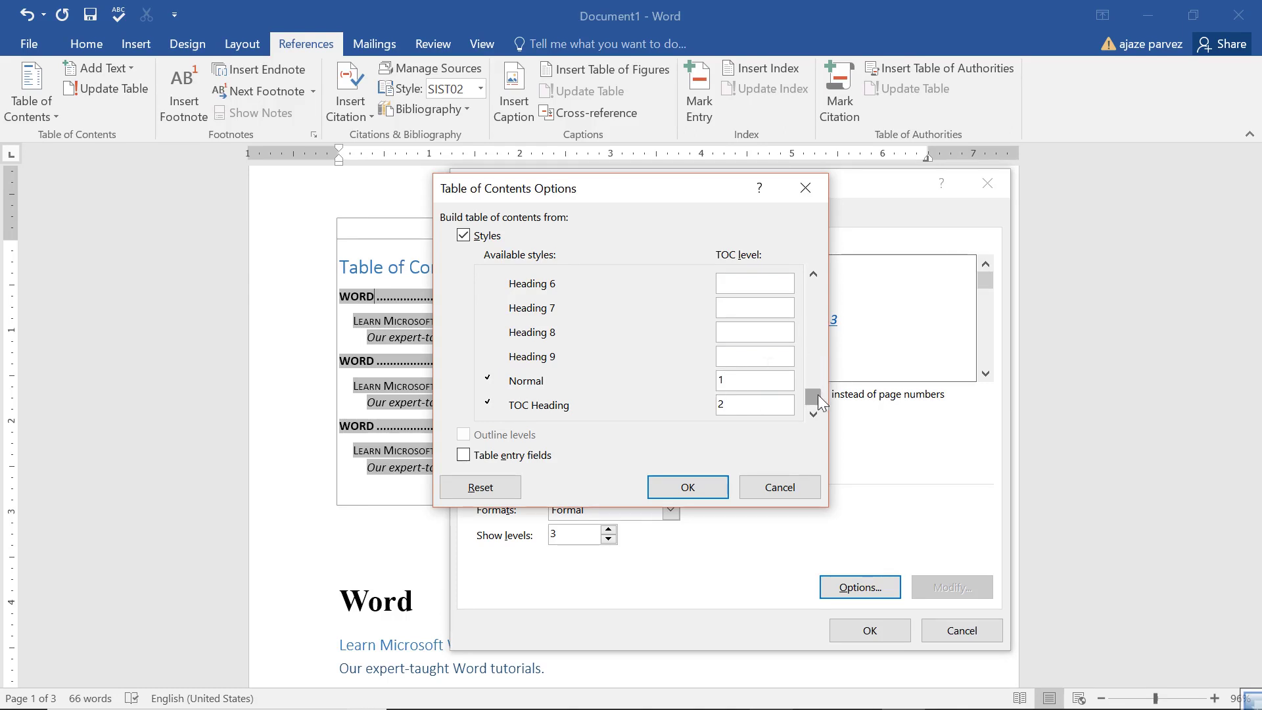
Clear the TOC levels of Heading 1 and Heading 2, and discard all changes to the table of contents settings
left_click_drag(818, 402, 818, 275)
double_click(721, 306)
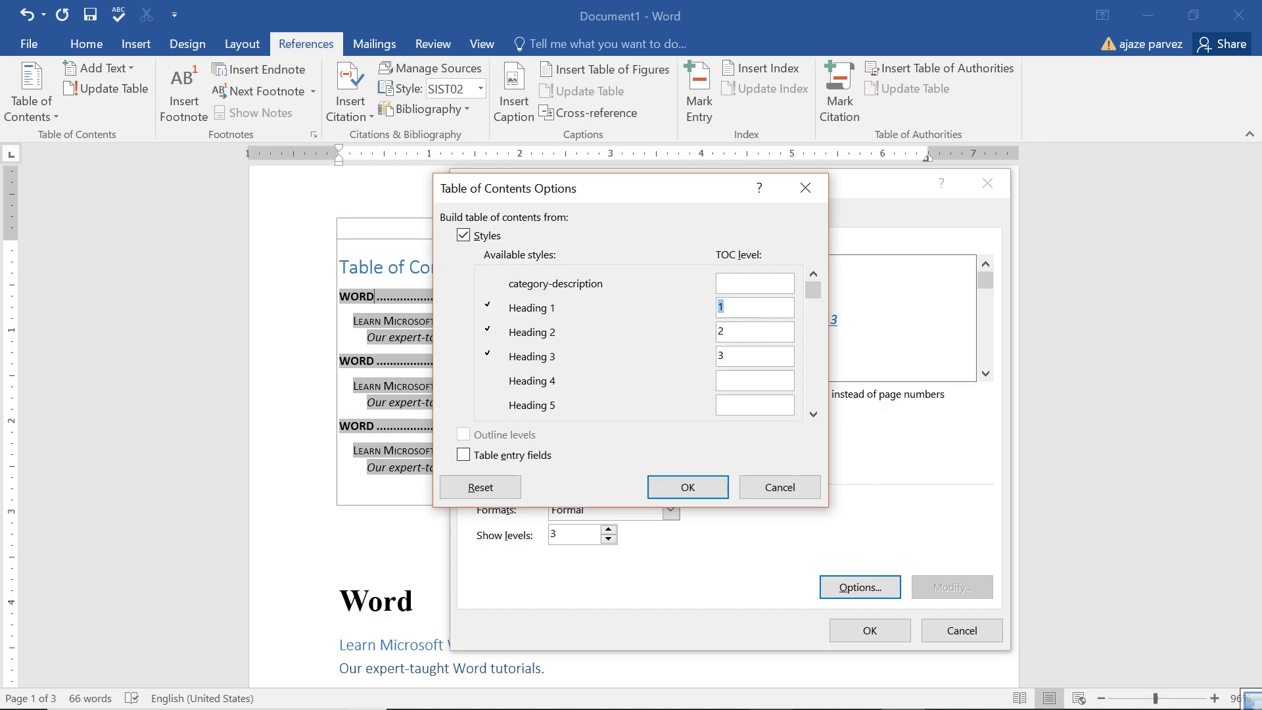
key("BackSpace")
key("Tab")
key("BackSpace")
scroll(820, 359, "down", 2)
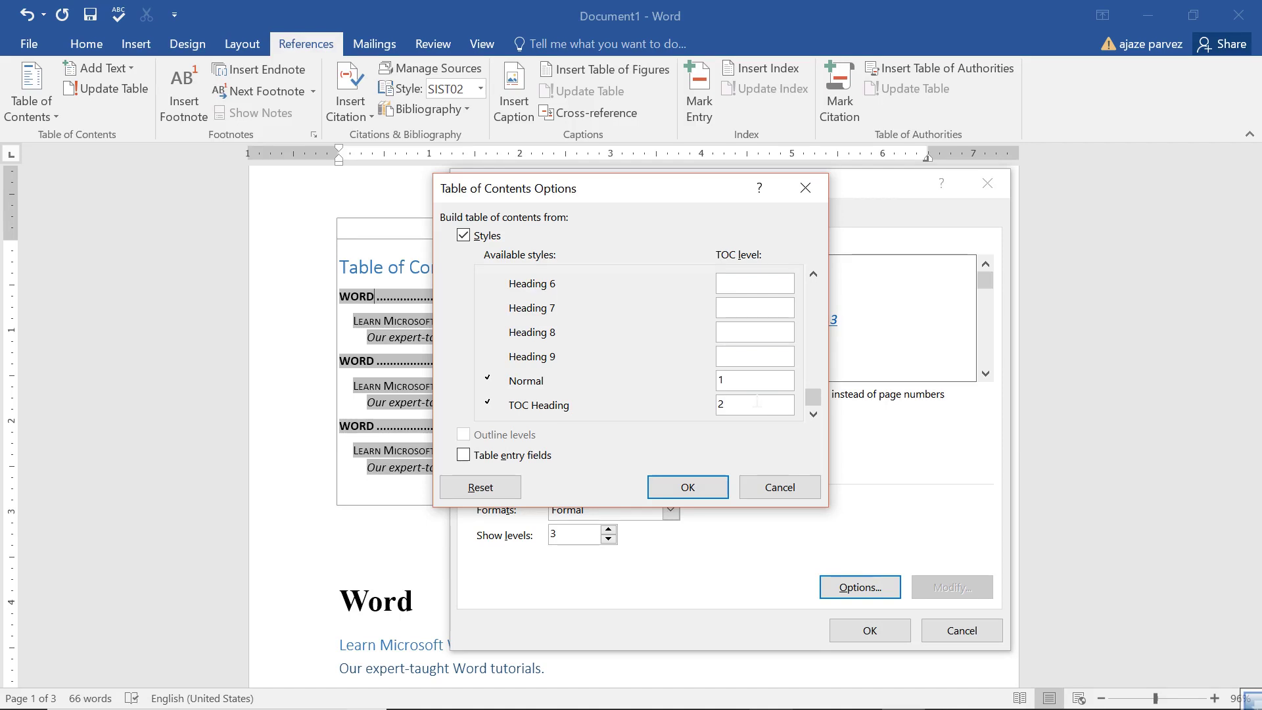
left_click_drag(818, 322, 816, 288)
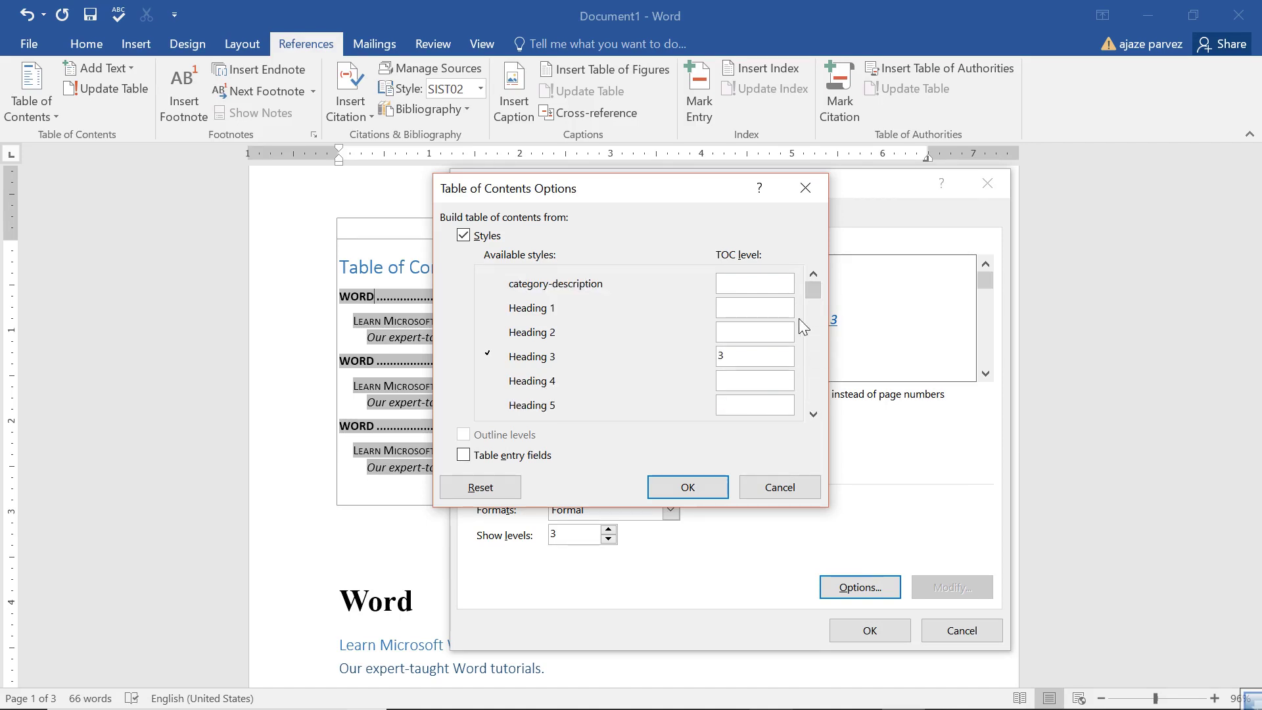
left_click(805, 188)
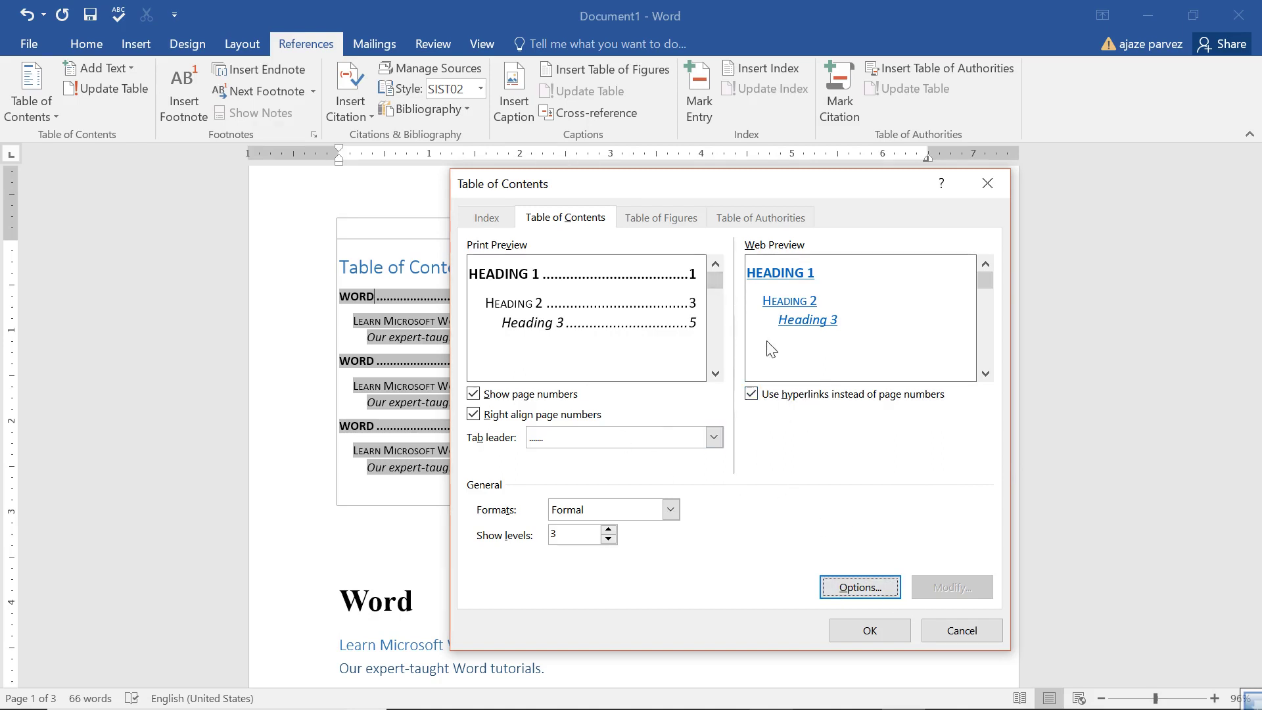
left_click(983, 628)
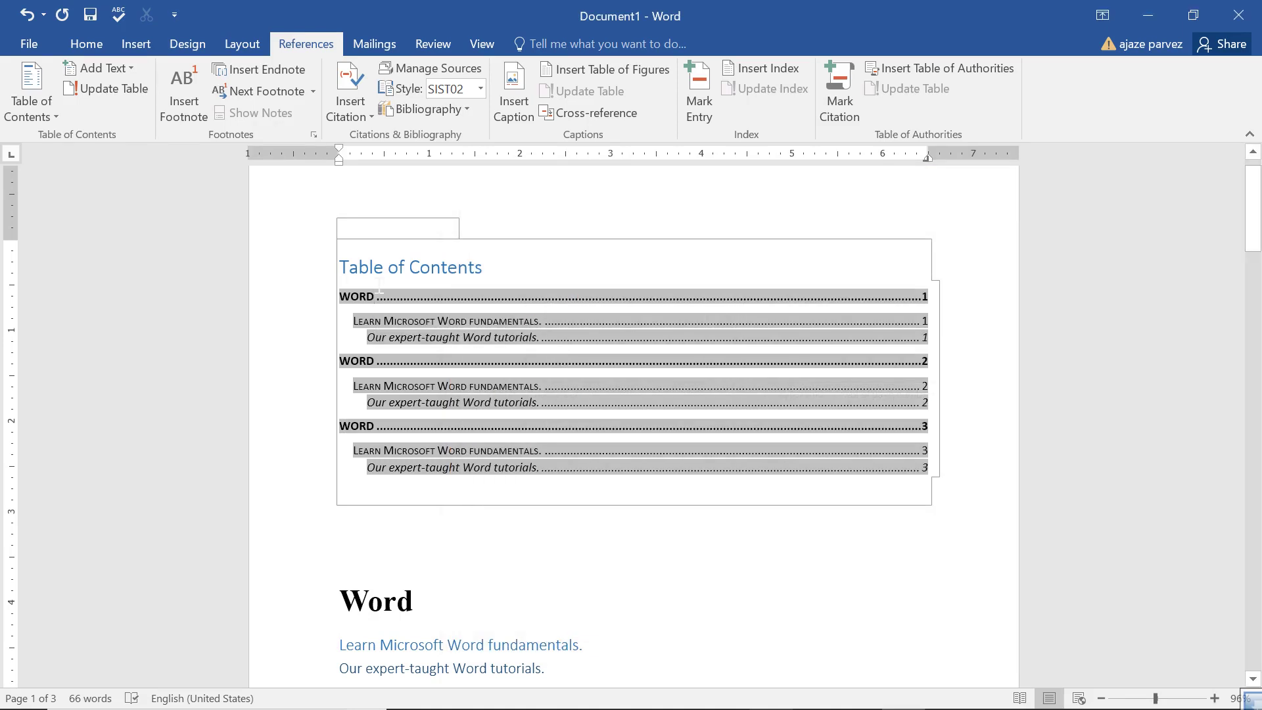
scroll(401, 332, "down", 1)
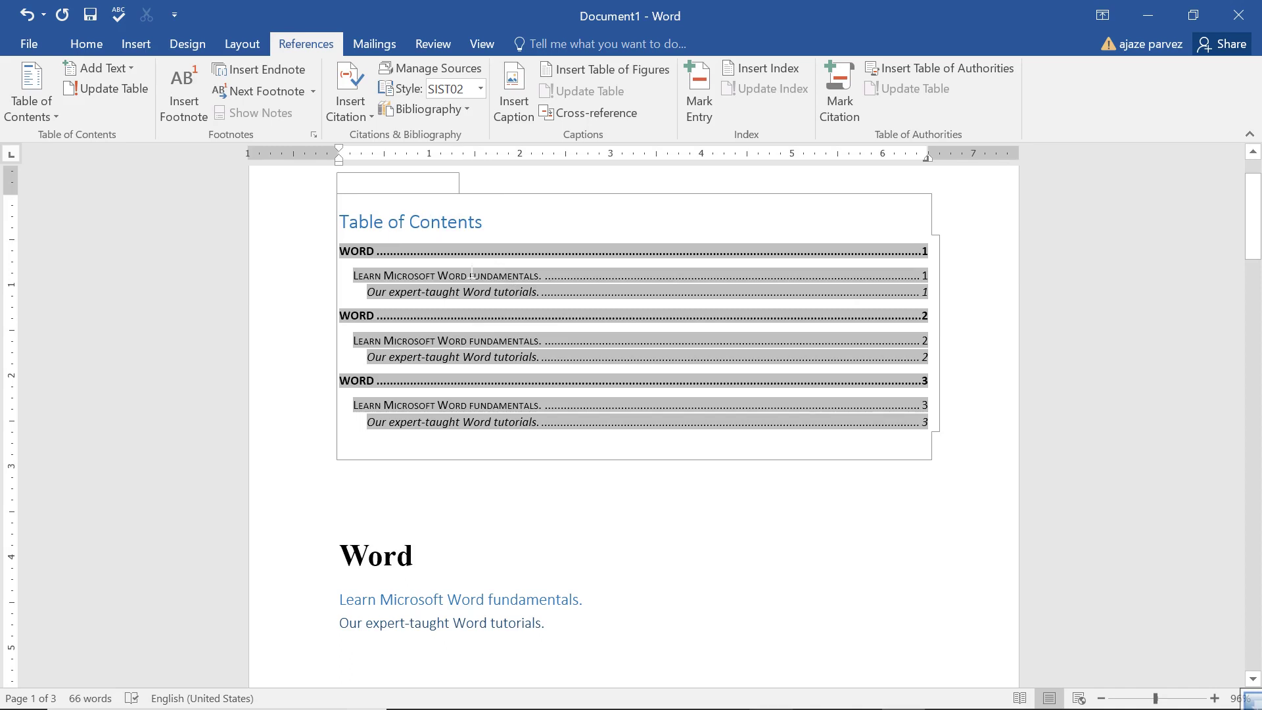
right_click(574, 300)
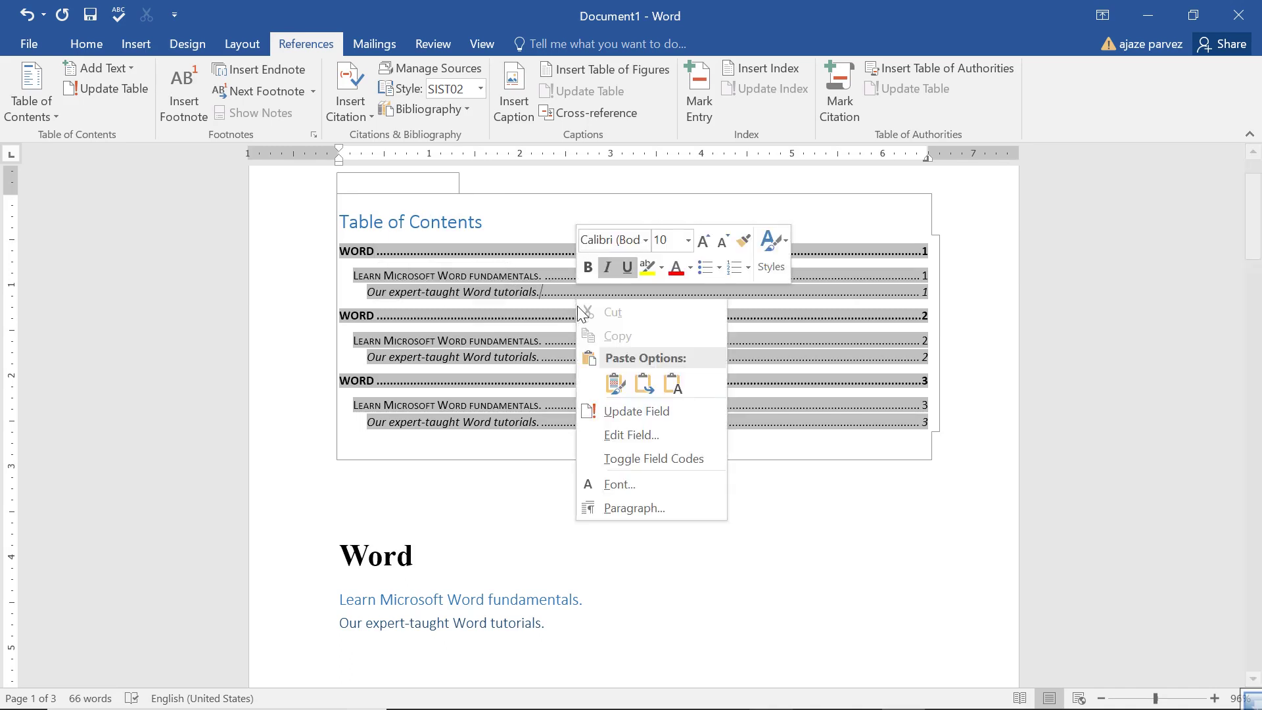
left_click(180, 250)
Append "LEARN" to the first "WORD" entry directly in the table of contents
left_click(450, 259)
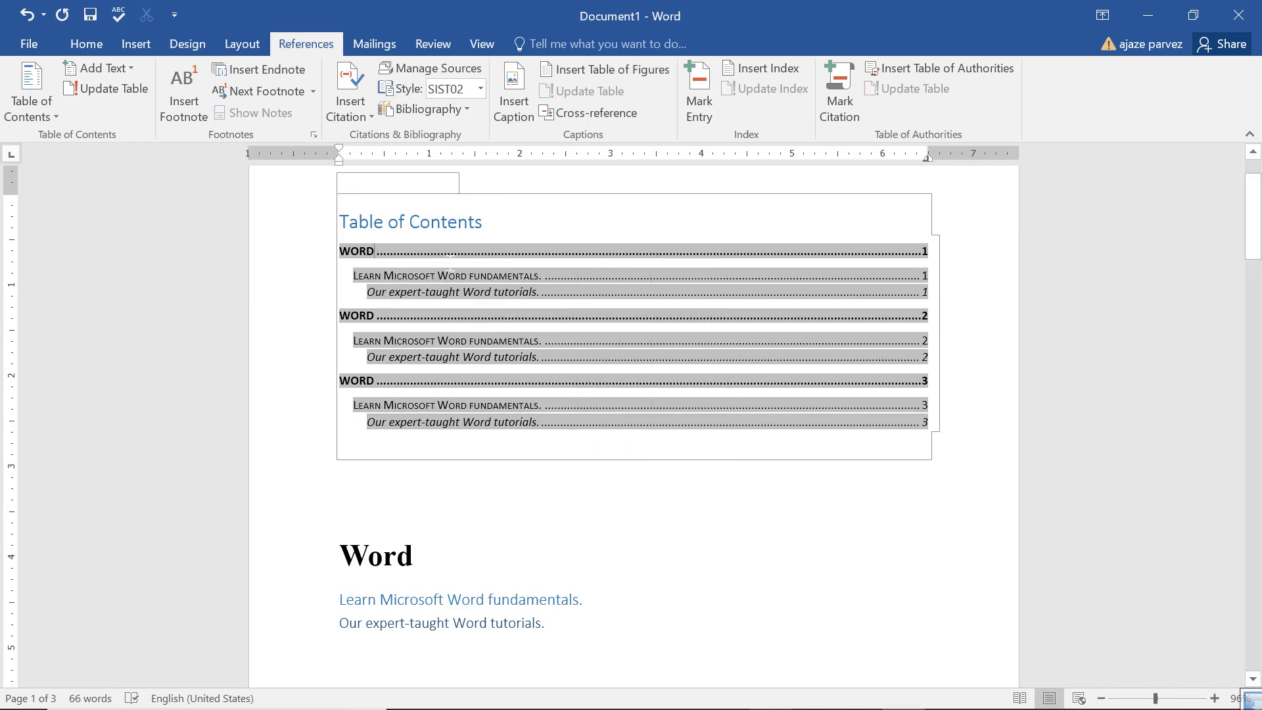
left_click(102, 67)
left_click(144, 112)
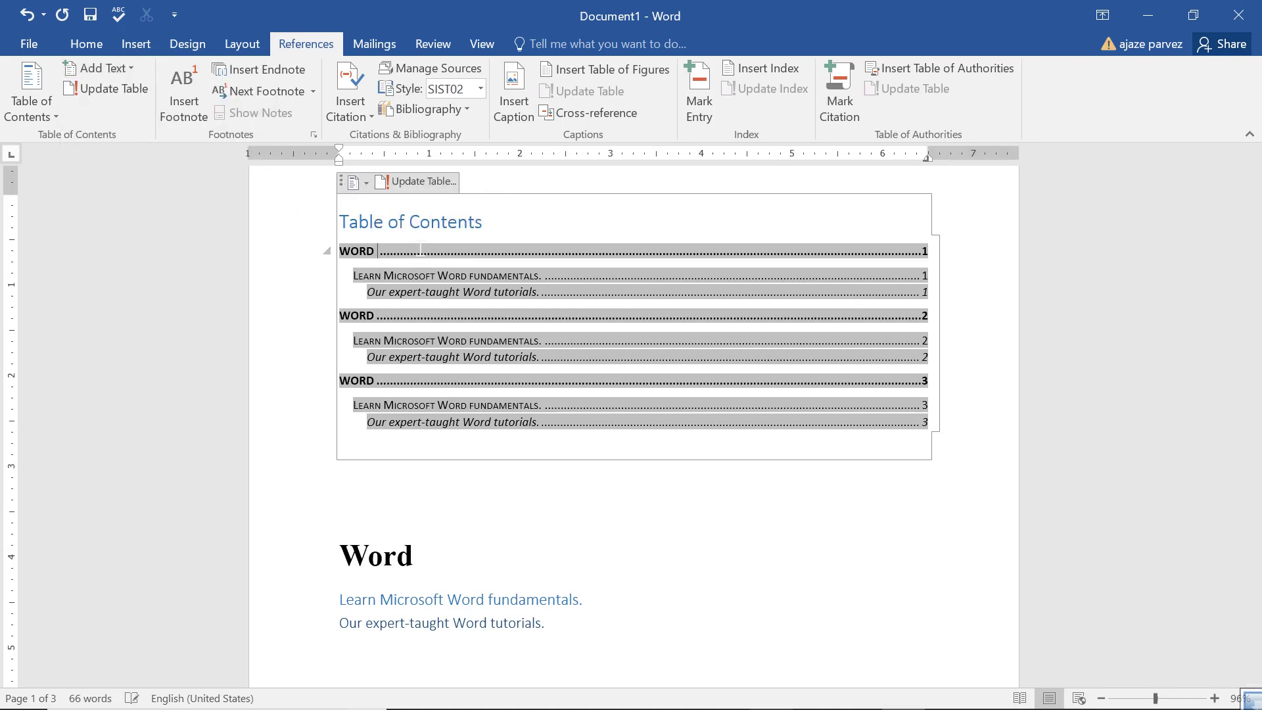
type("LEARN")
left_click(339, 440)
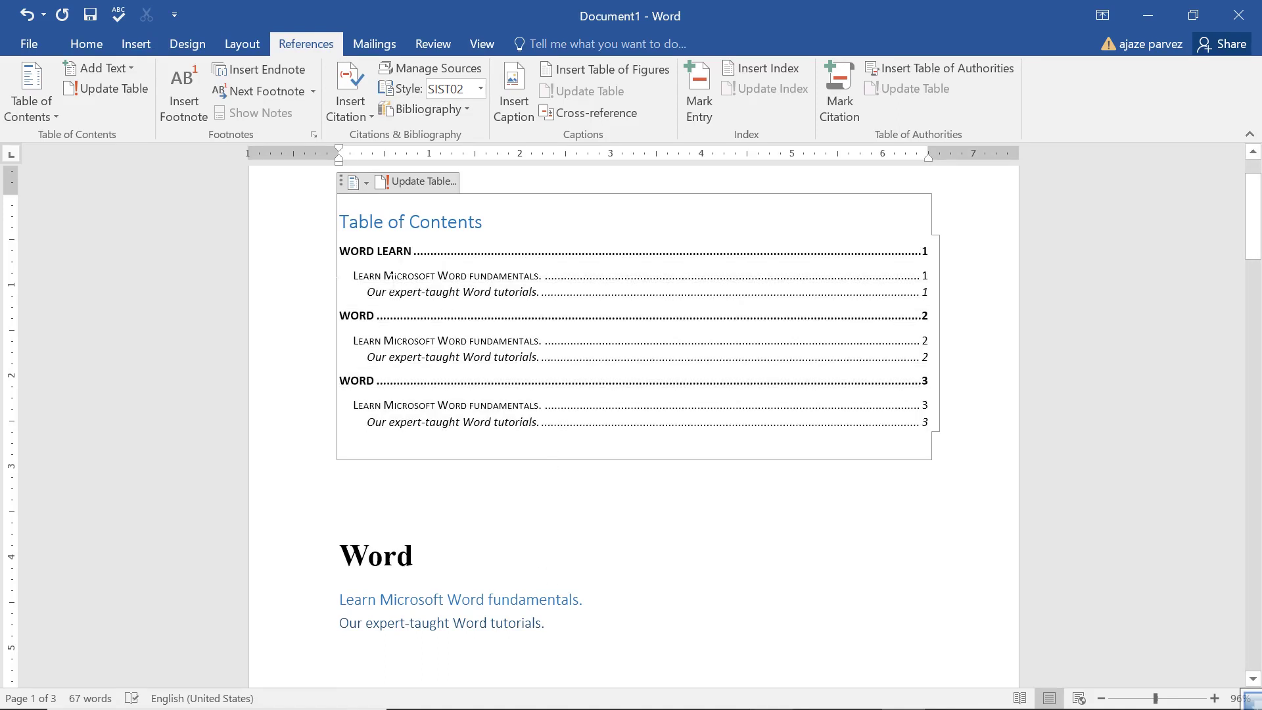
left_click(412, 555)
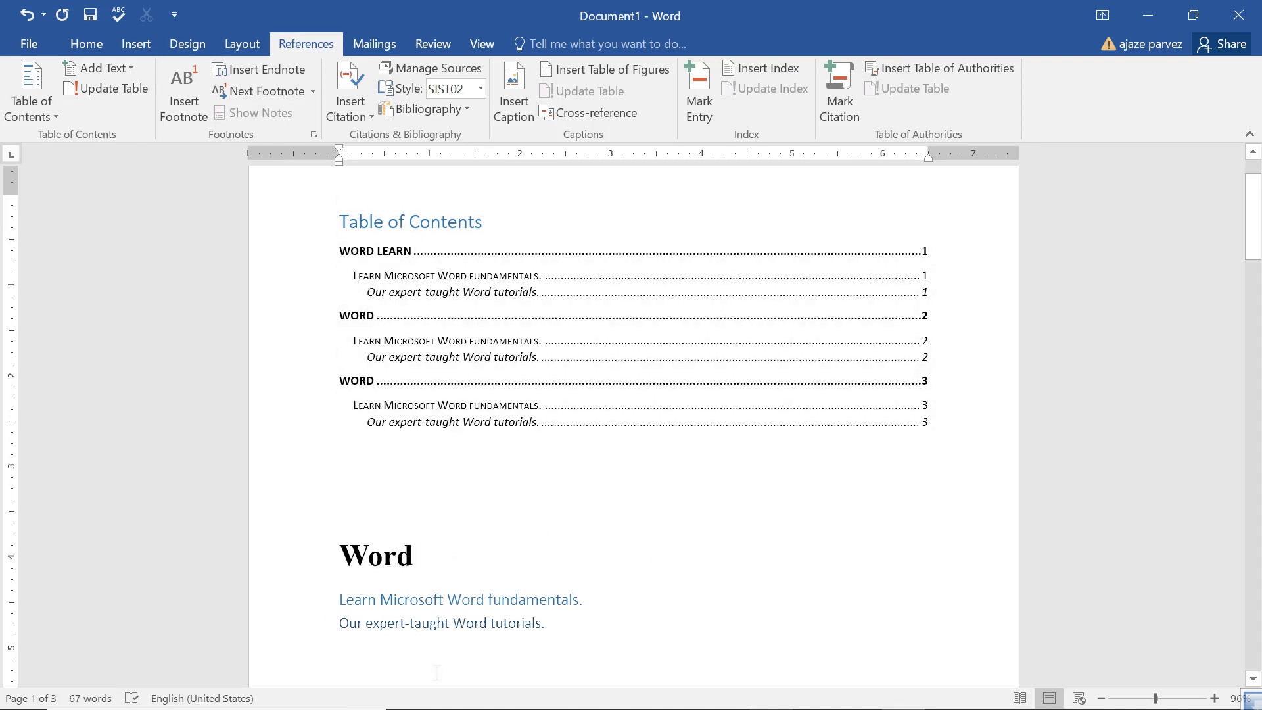
left_click(331, 555)
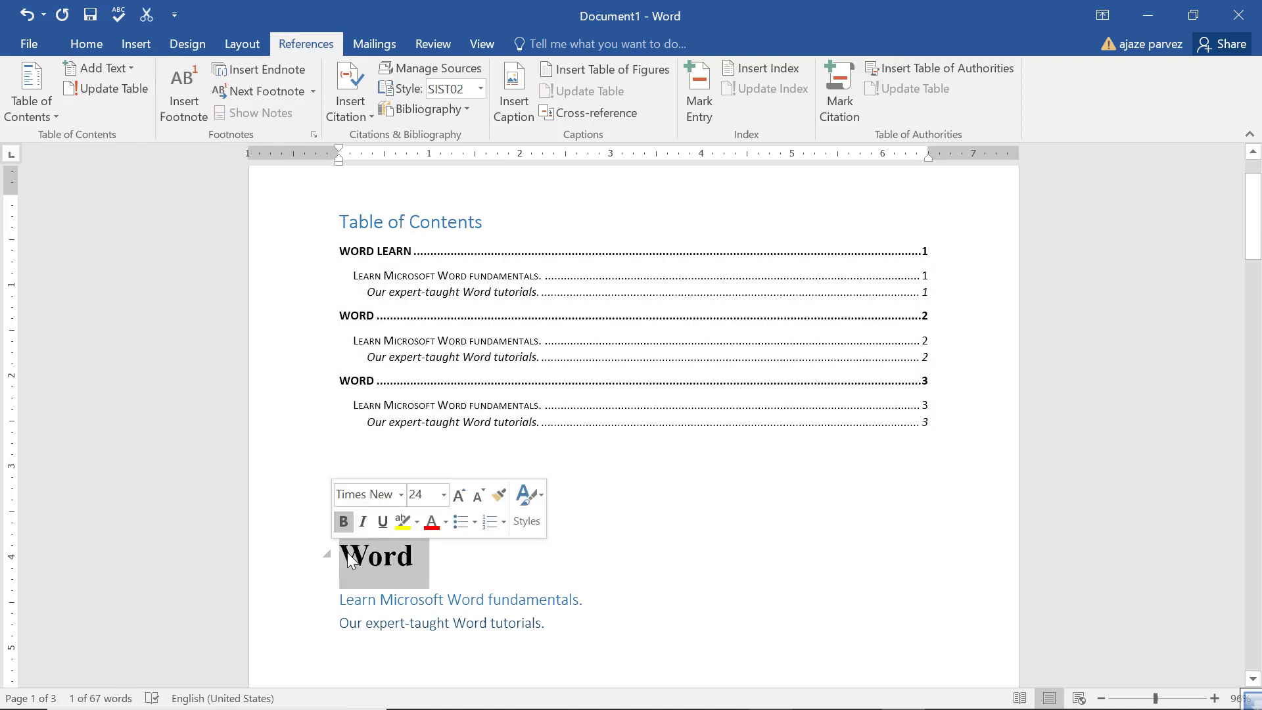
scroll(395, 565, "down", 2)
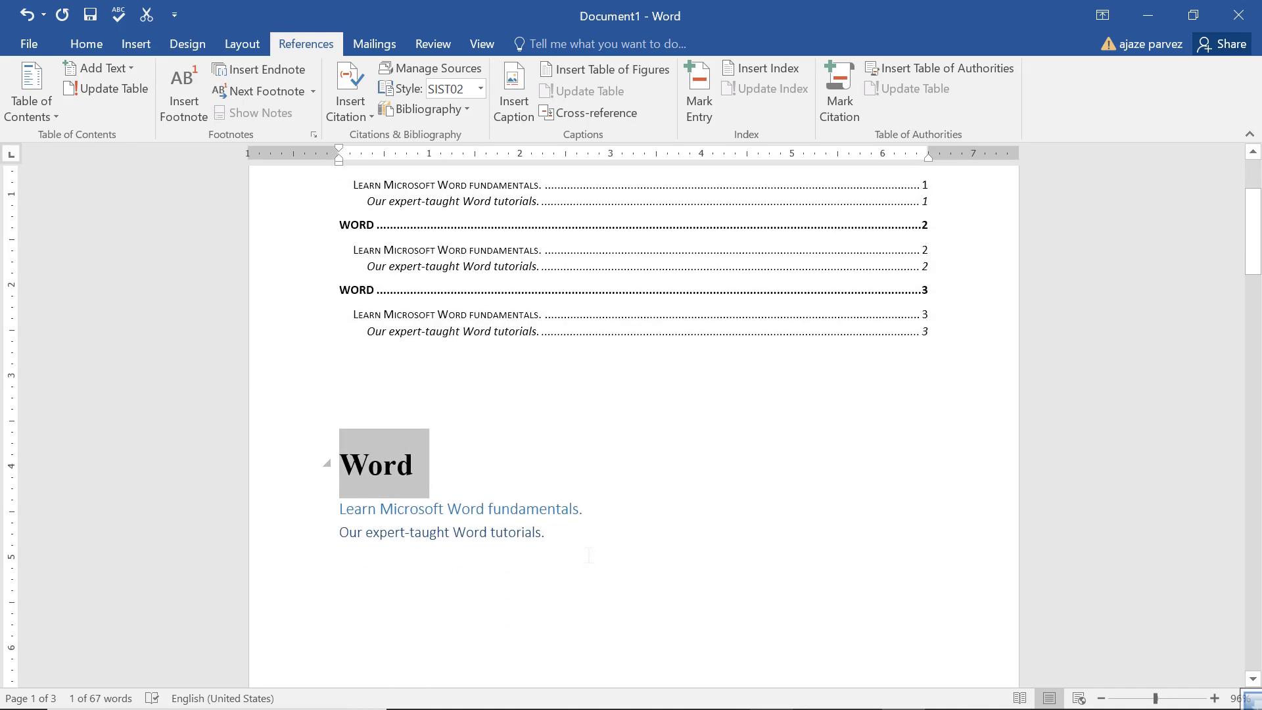
left_click_drag(447, 577, 358, 475)
scroll(359, 476, "up", 2)
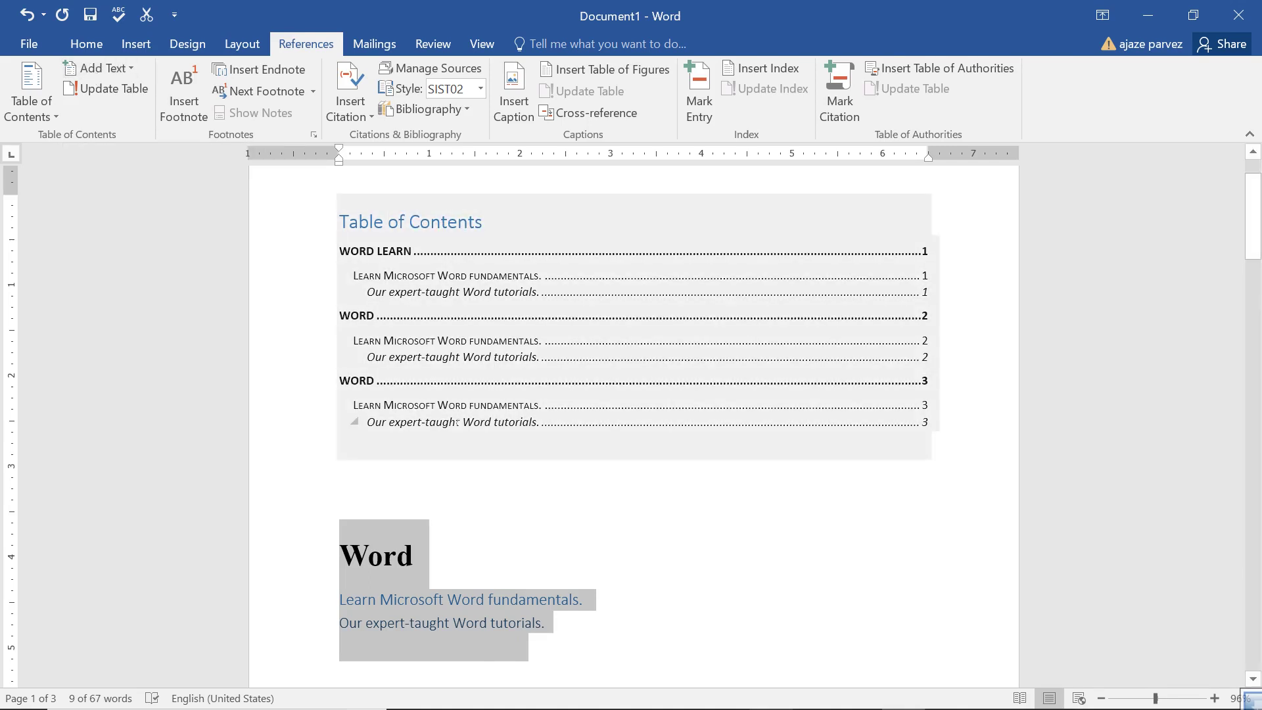
left_click(212, 323)
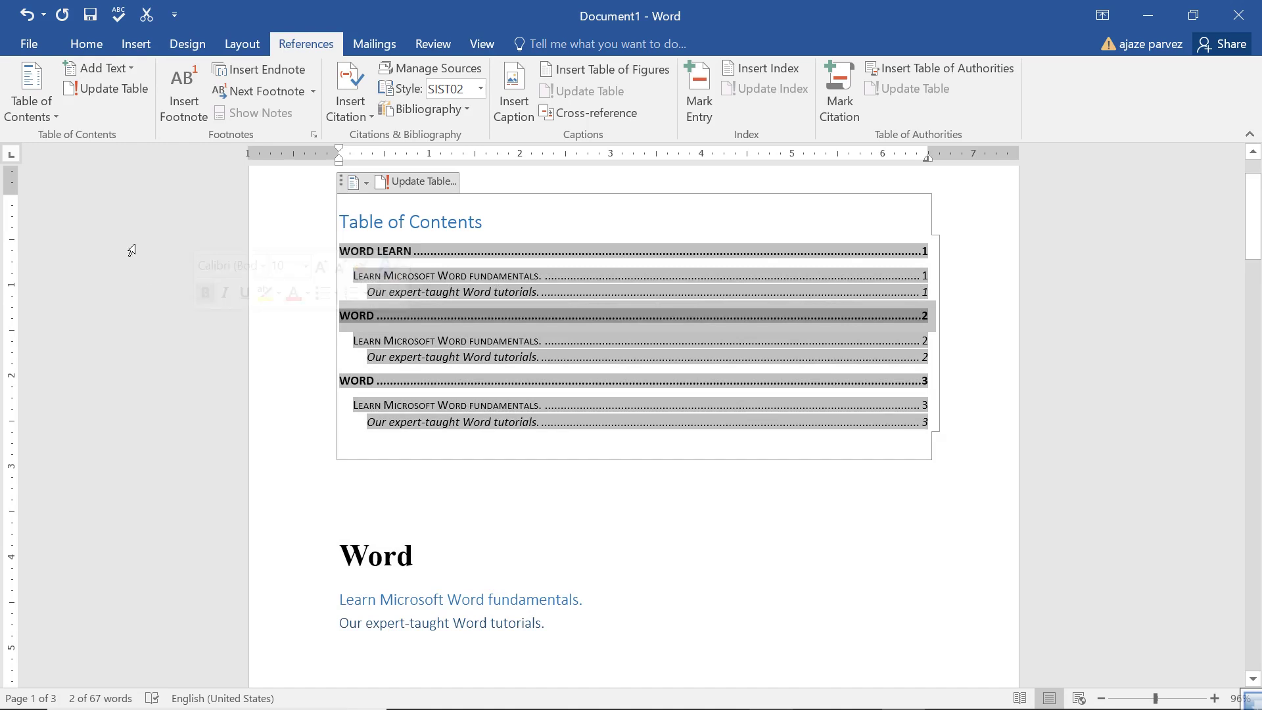
left_click(654, 558)
Remove the table of contents from the document
left_click(410, 191)
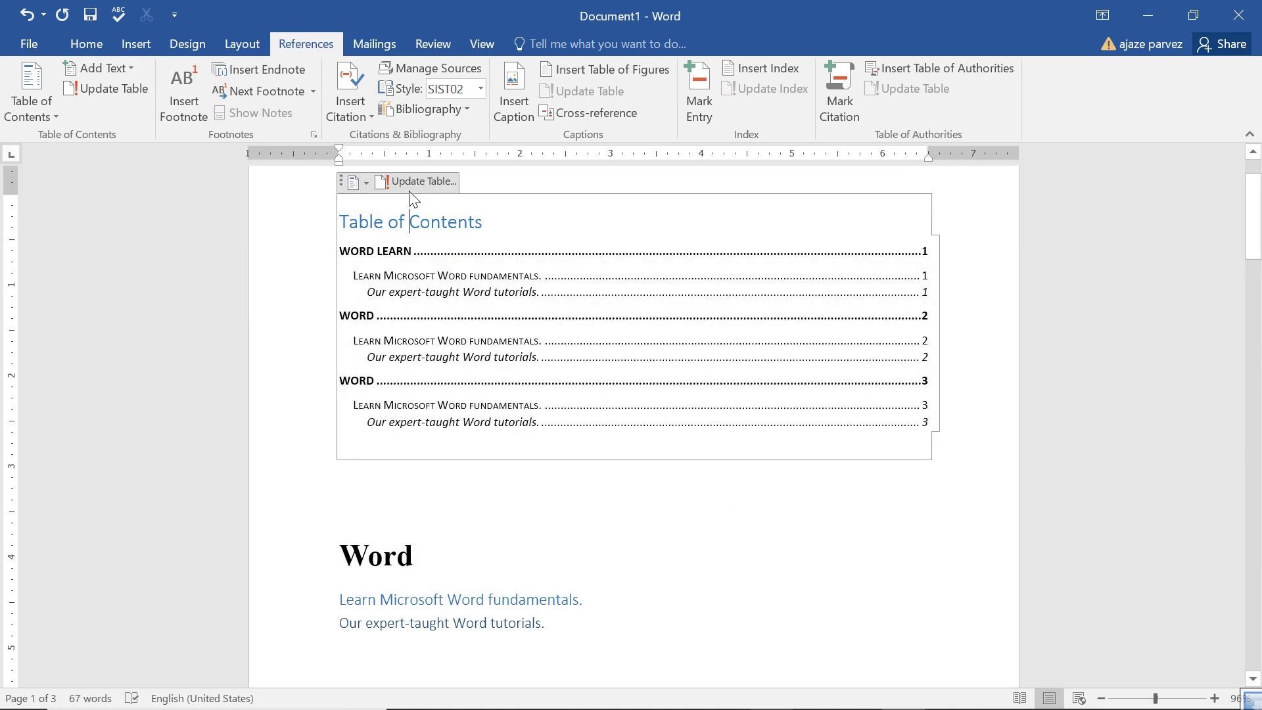
left_click(365, 183)
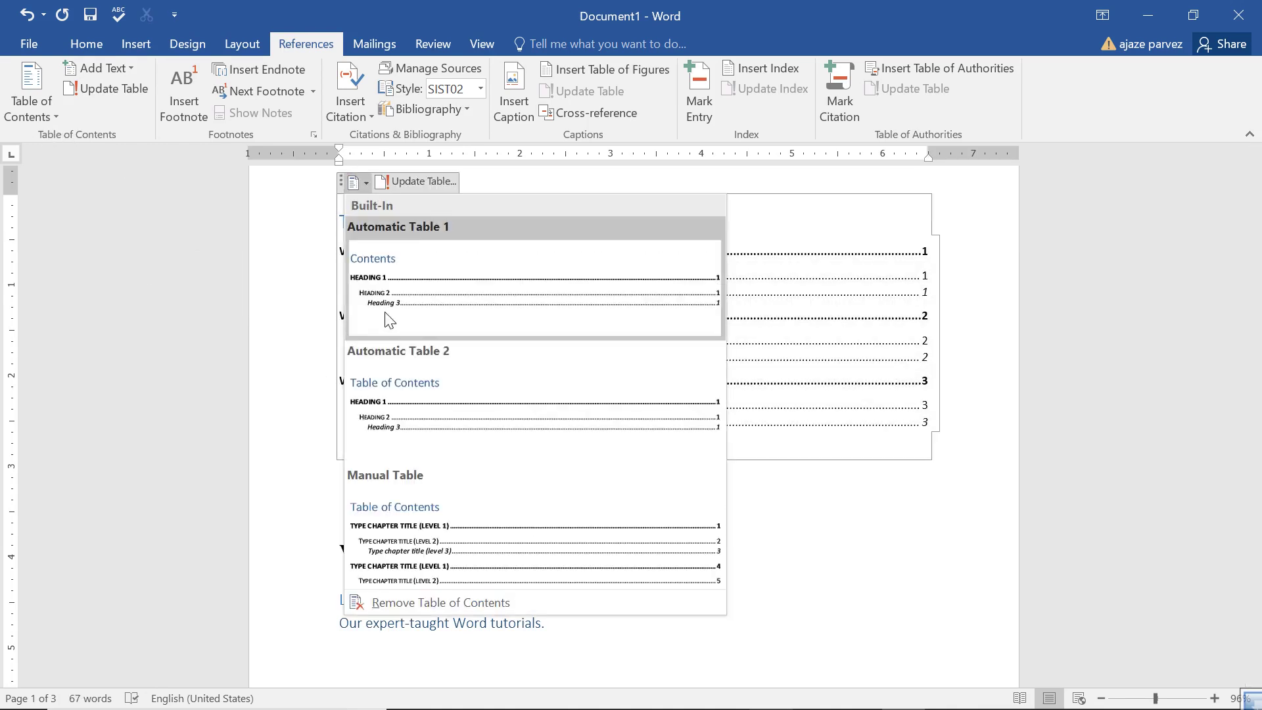
left_click(405, 603)
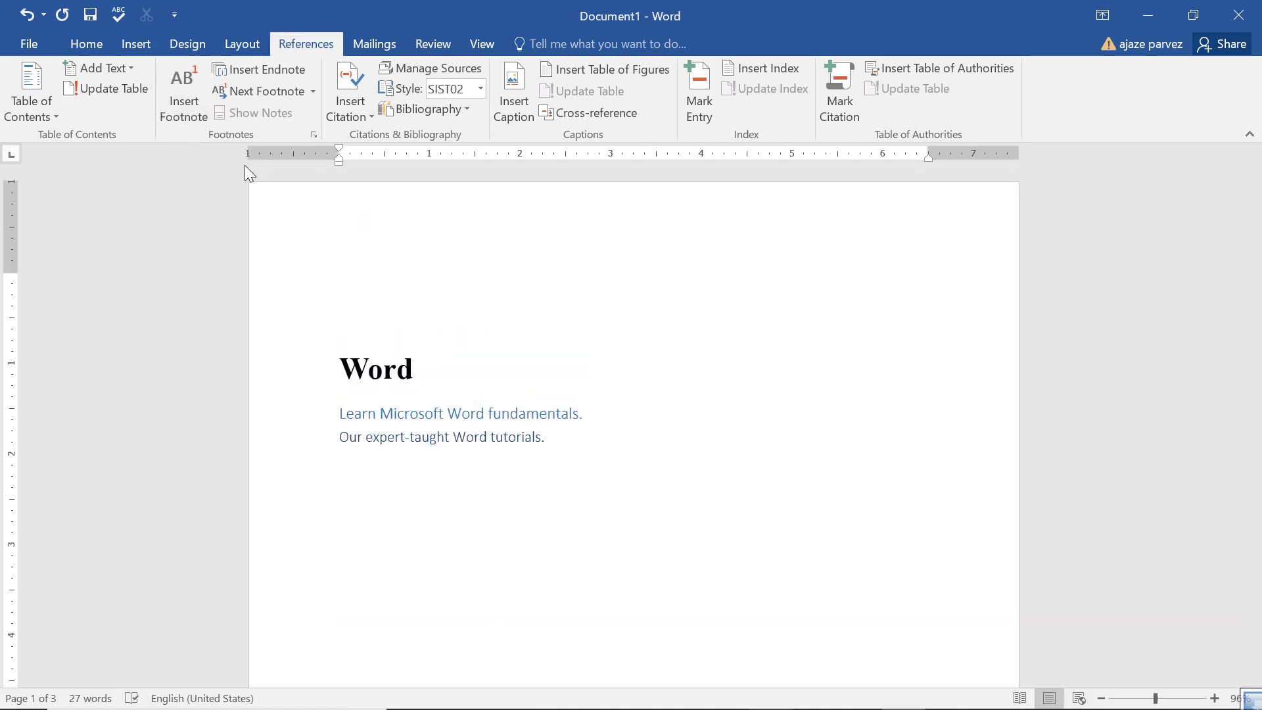
Insert a footnote reference at the "Word" title on page 1 and bring its note area into view
scroll(409, 370, "down", 3)
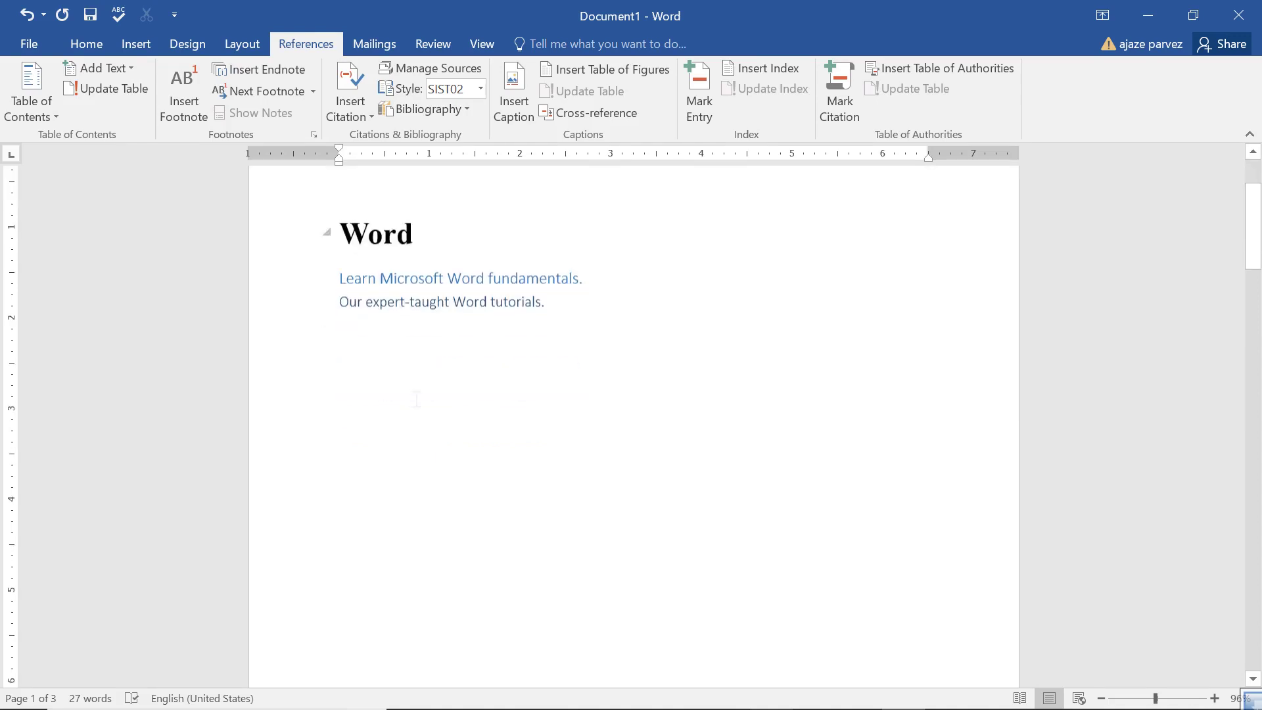
scroll(522, 381, "down", 4, "ctrl")
scroll(523, 382, "up", 3)
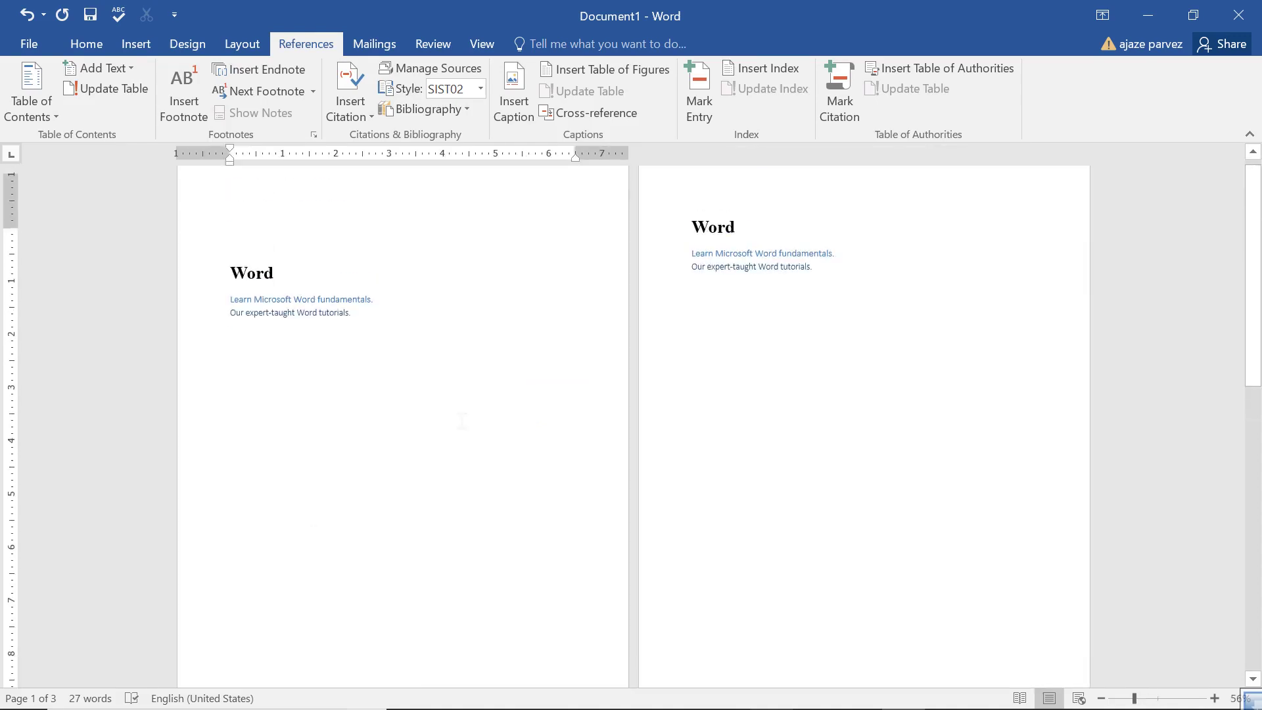
scroll(277, 504, "down", 1)
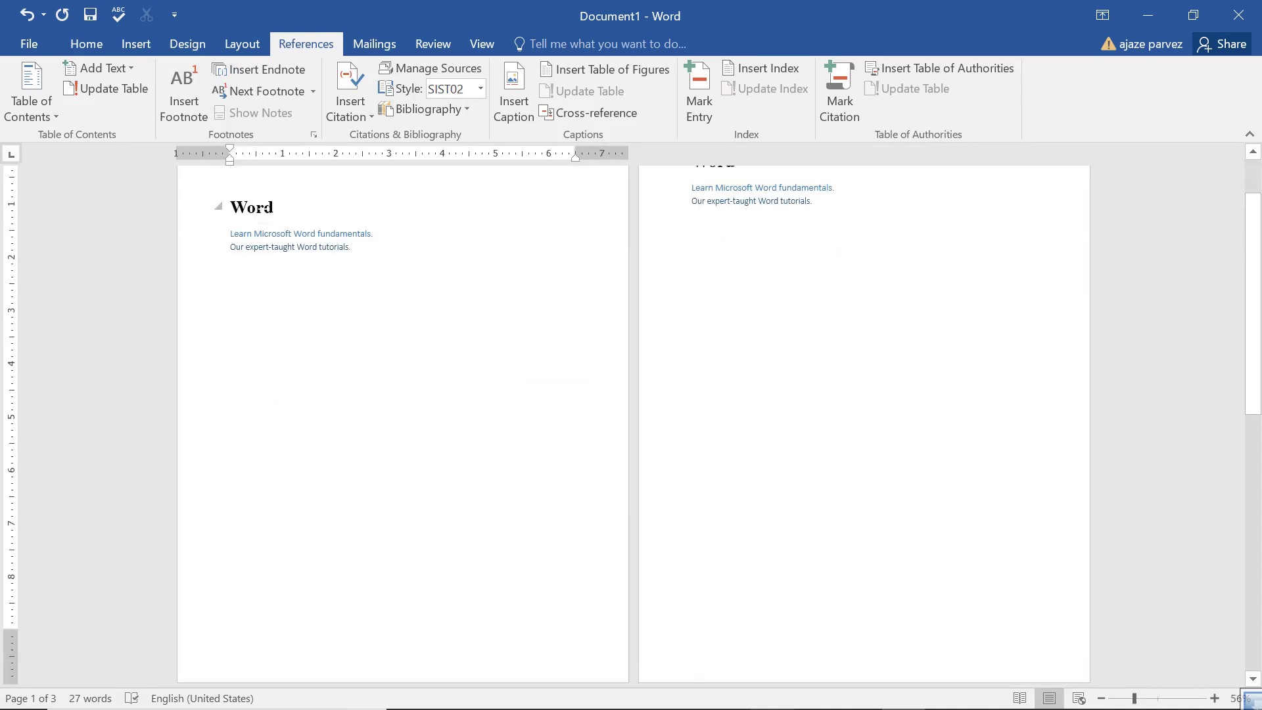
double_click(256, 209)
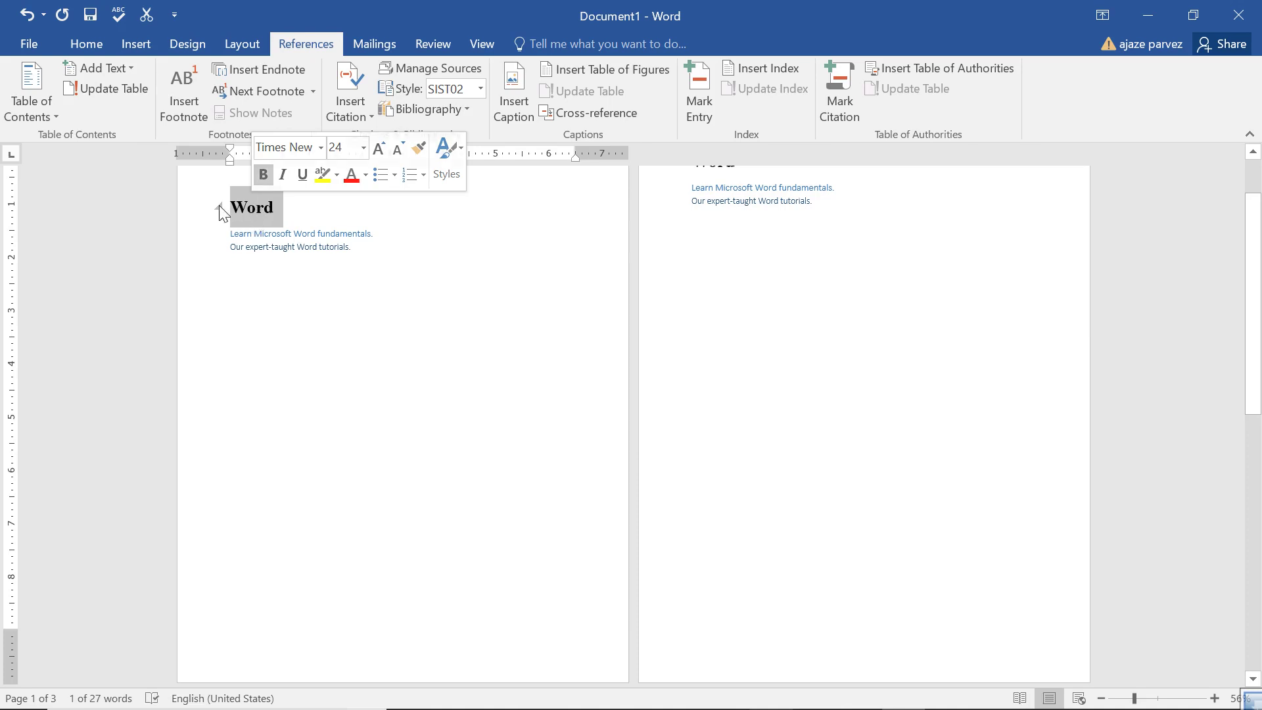
scroll(260, 456, "down", 2)
left_click(231, 552)
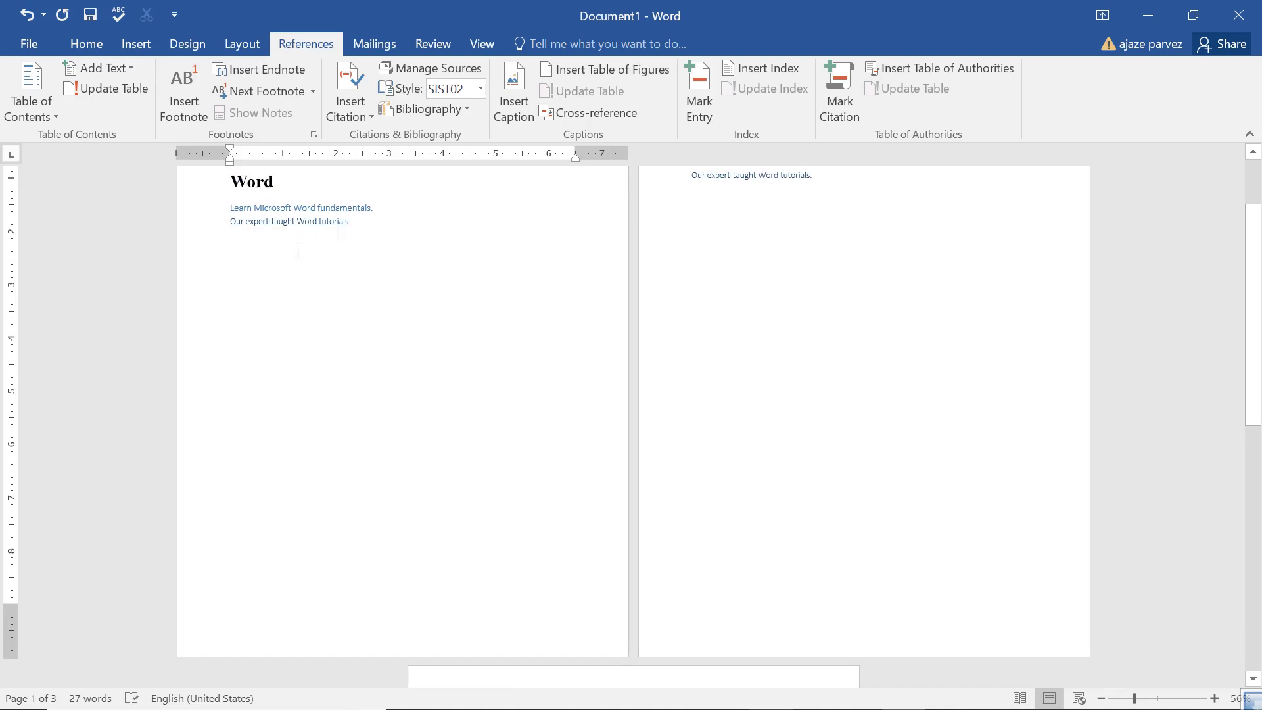
double_click(251, 259)
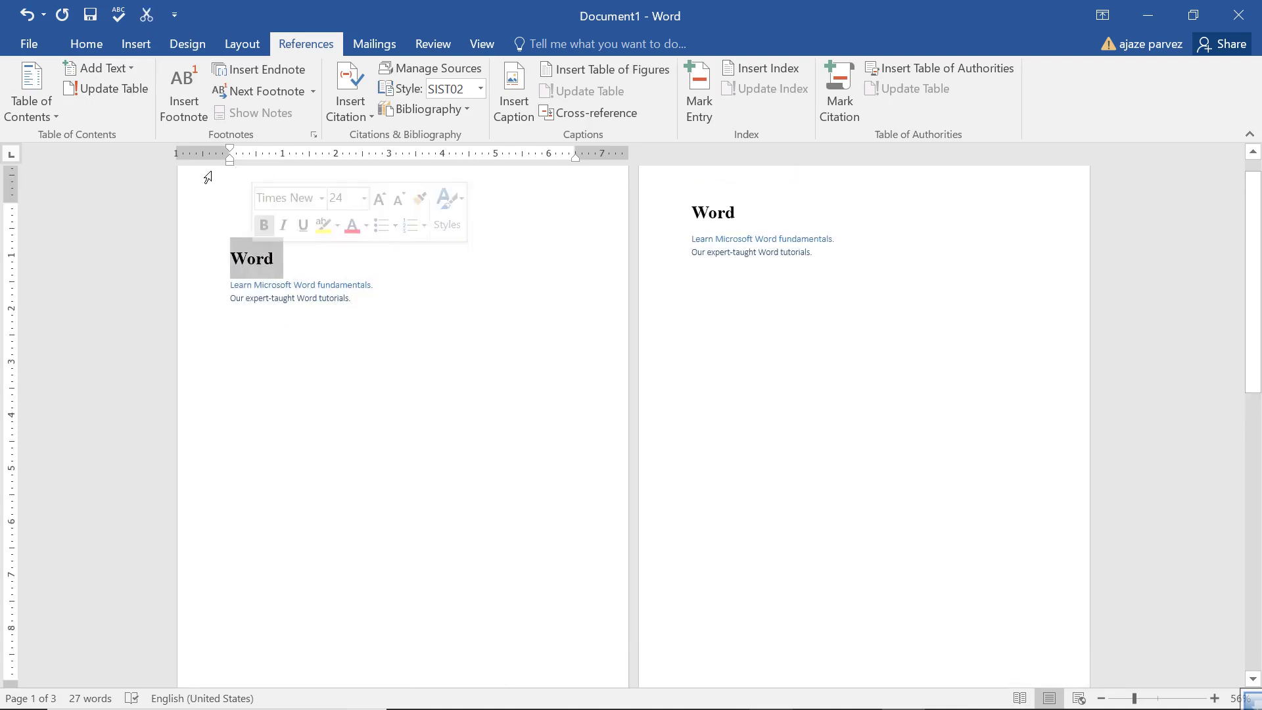
left_click(183, 92)
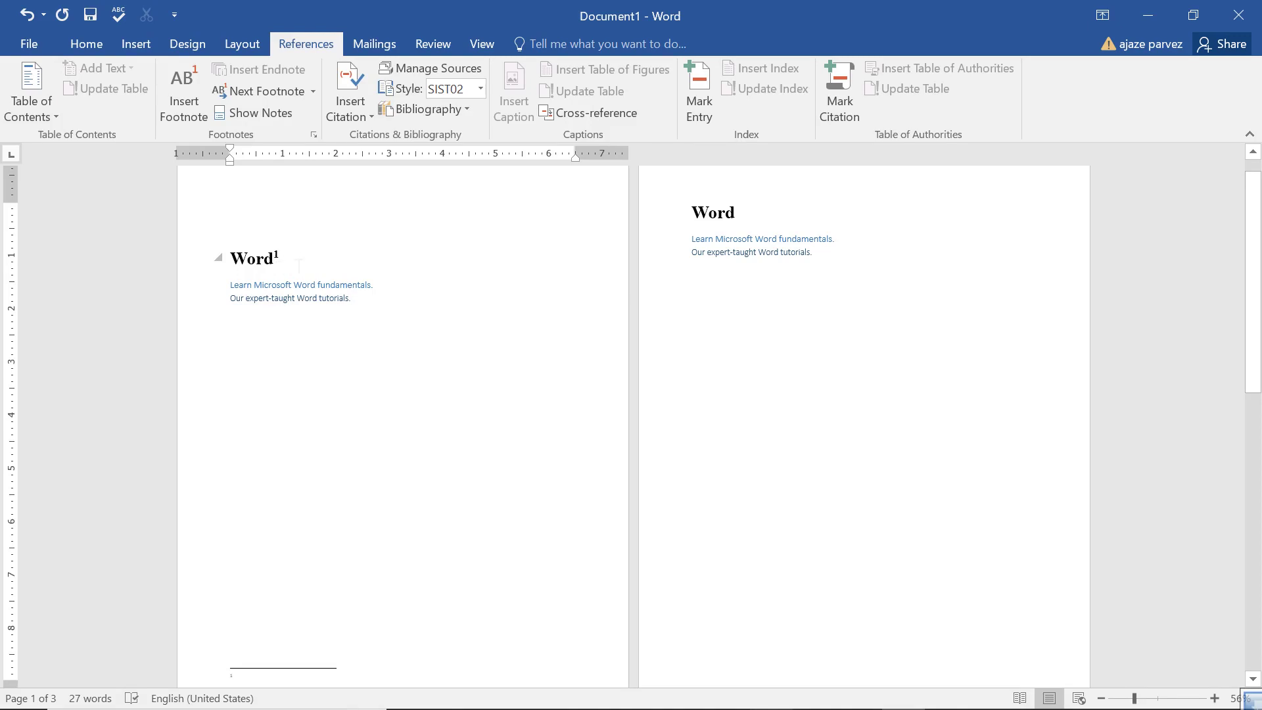
scroll(300, 603, "down", 3)
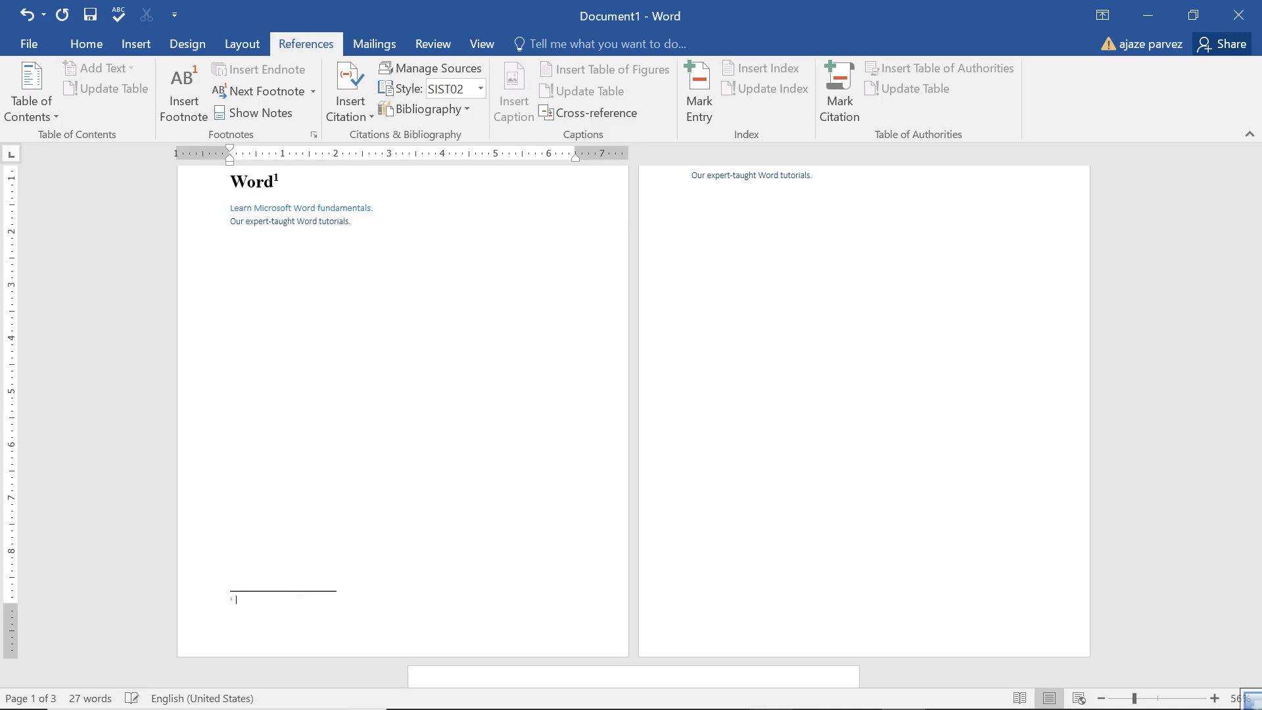
Enter "Microsoft" as the text of the first footnote on page 1
type("Microsoft")
scroll(300, 642, "up", 2)
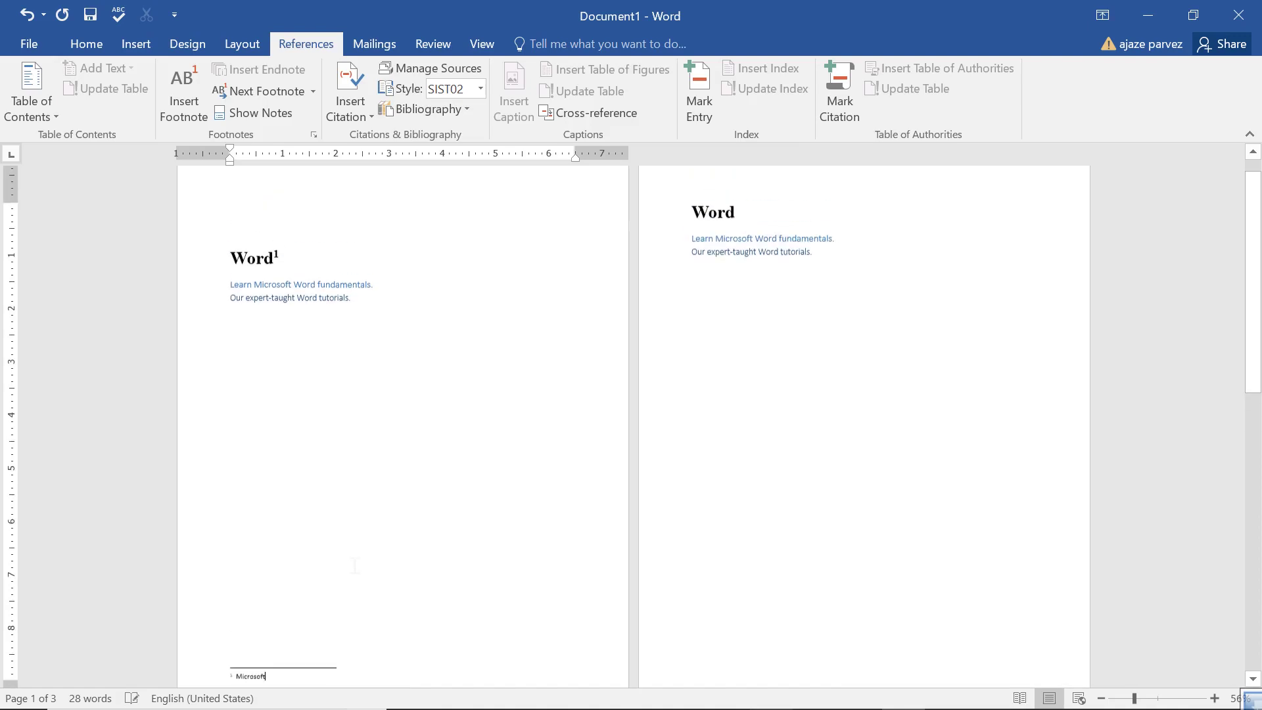
scroll(300, 642, "down", 1)
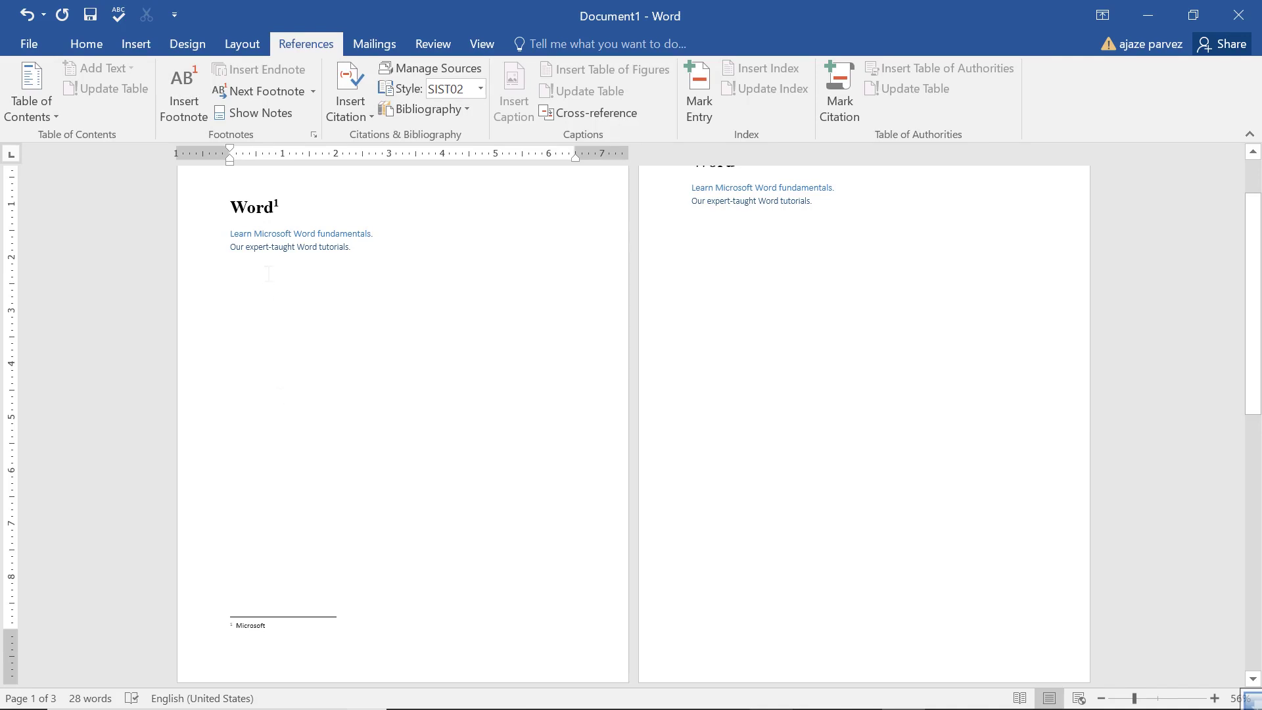
Insert a second footnote reference at the word "tutorials" in the "Our expert-taught Word tutorials." line on page 1
scroll(295, 276, "up", 2, "ctrl")
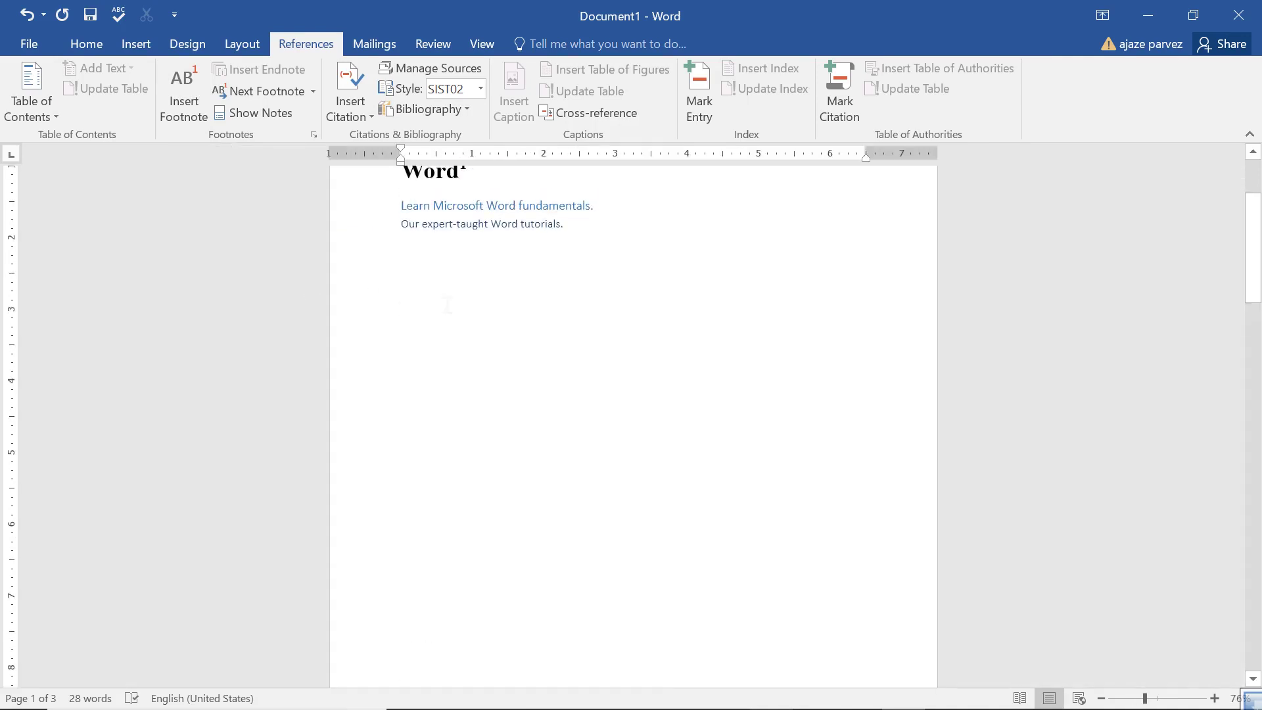
scroll(447, 304, "up", 2)
double_click(535, 331)
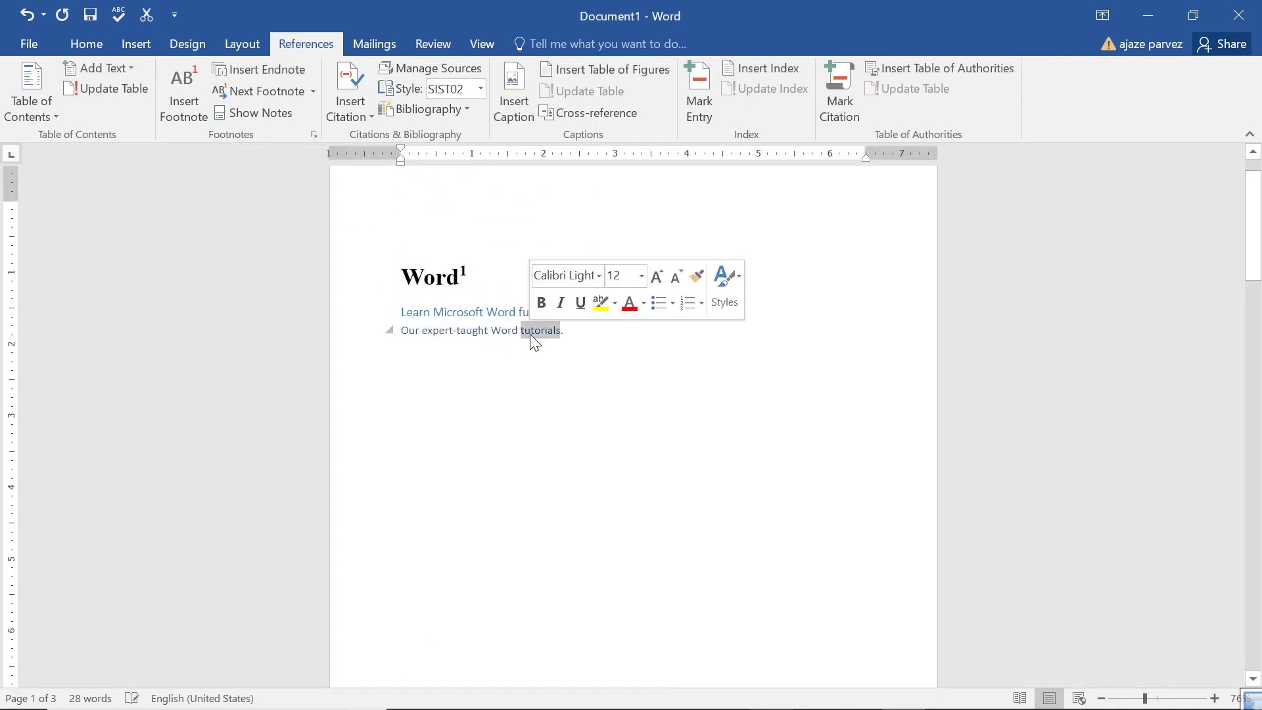
left_click(178, 111)
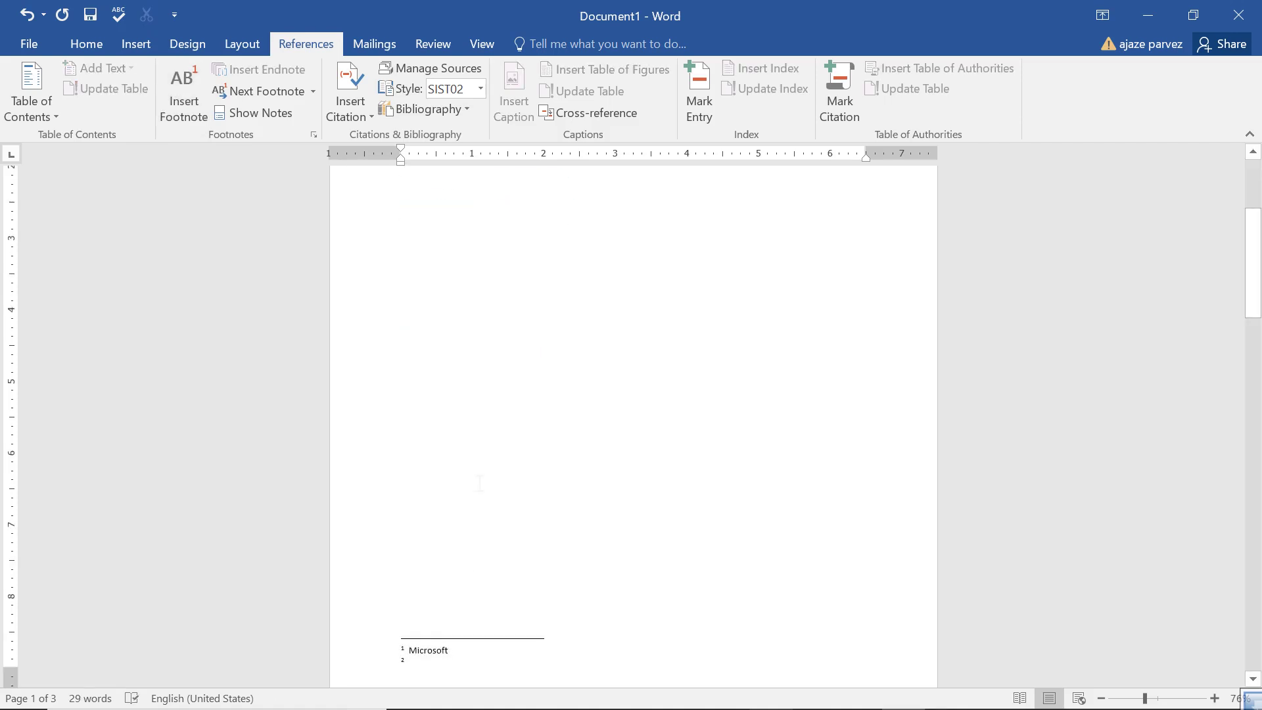
scroll(458, 665, "up", 3)
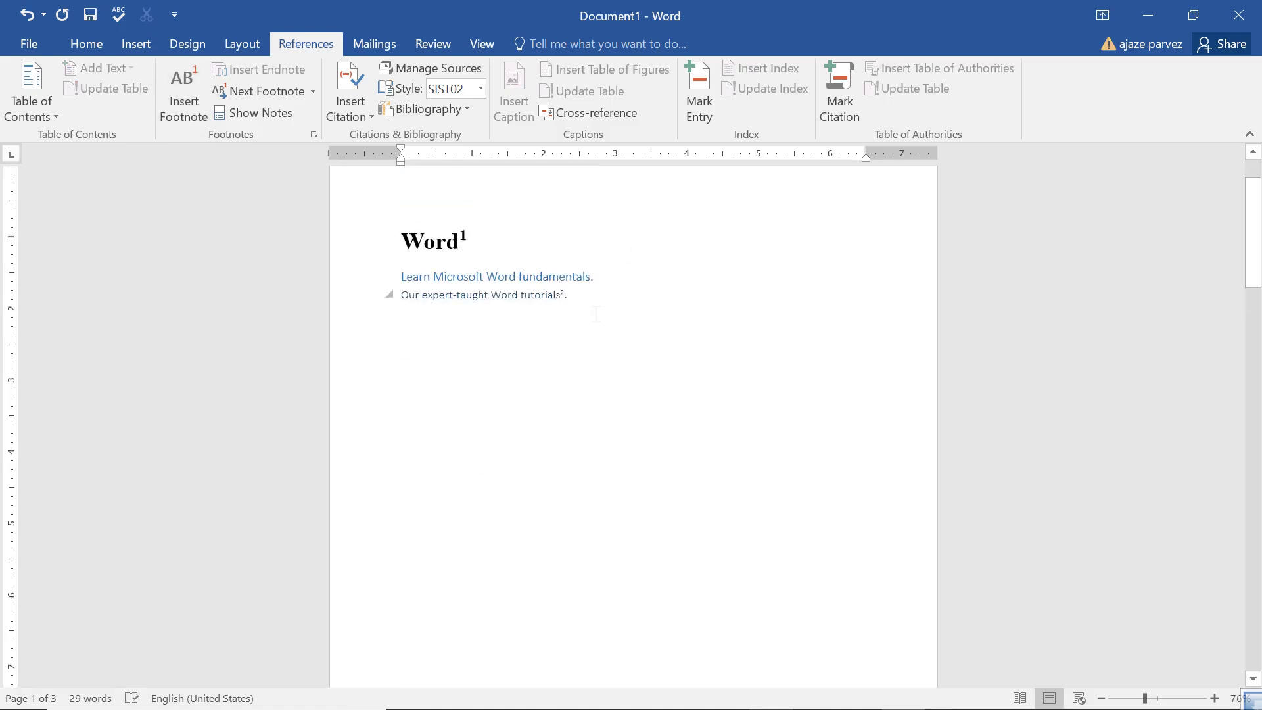
scroll(604, 313, "up", 3, "ctrl")
scroll(605, 313, "up", 2, "ctrl")
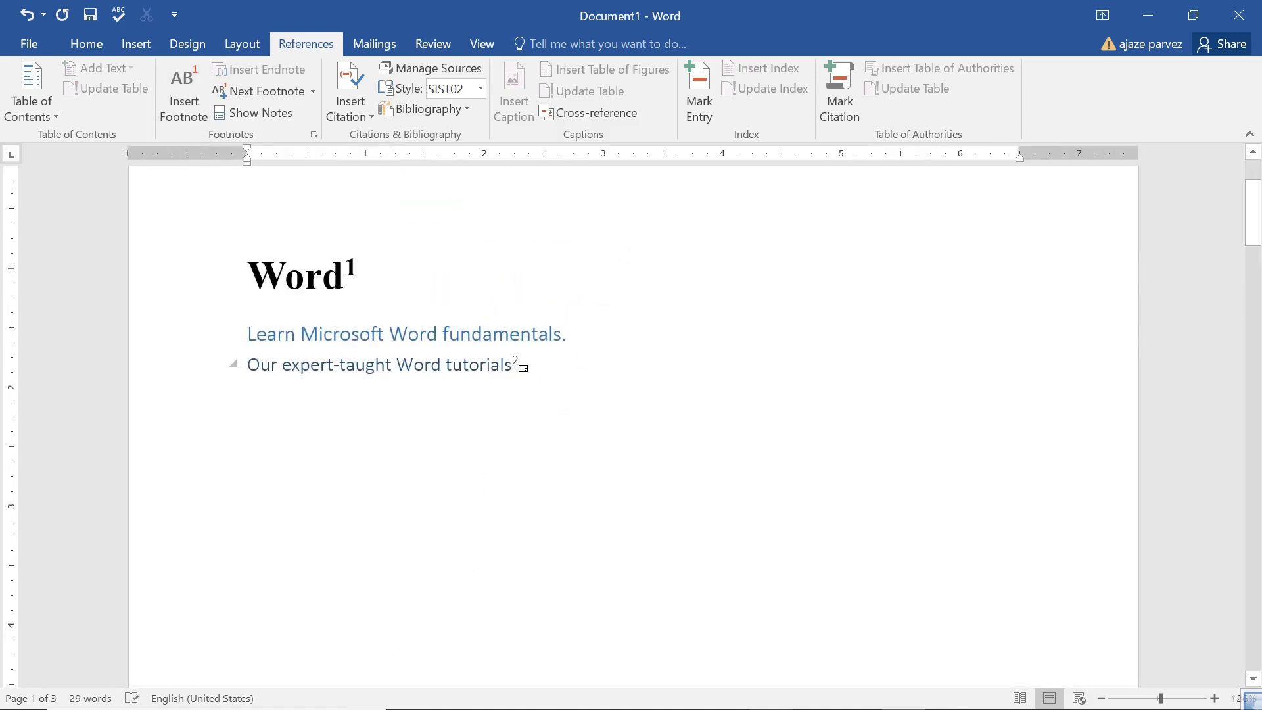
Go to the second footnote's note from its reference mark and enter "We will talk later" as its text
double_click(515, 360)
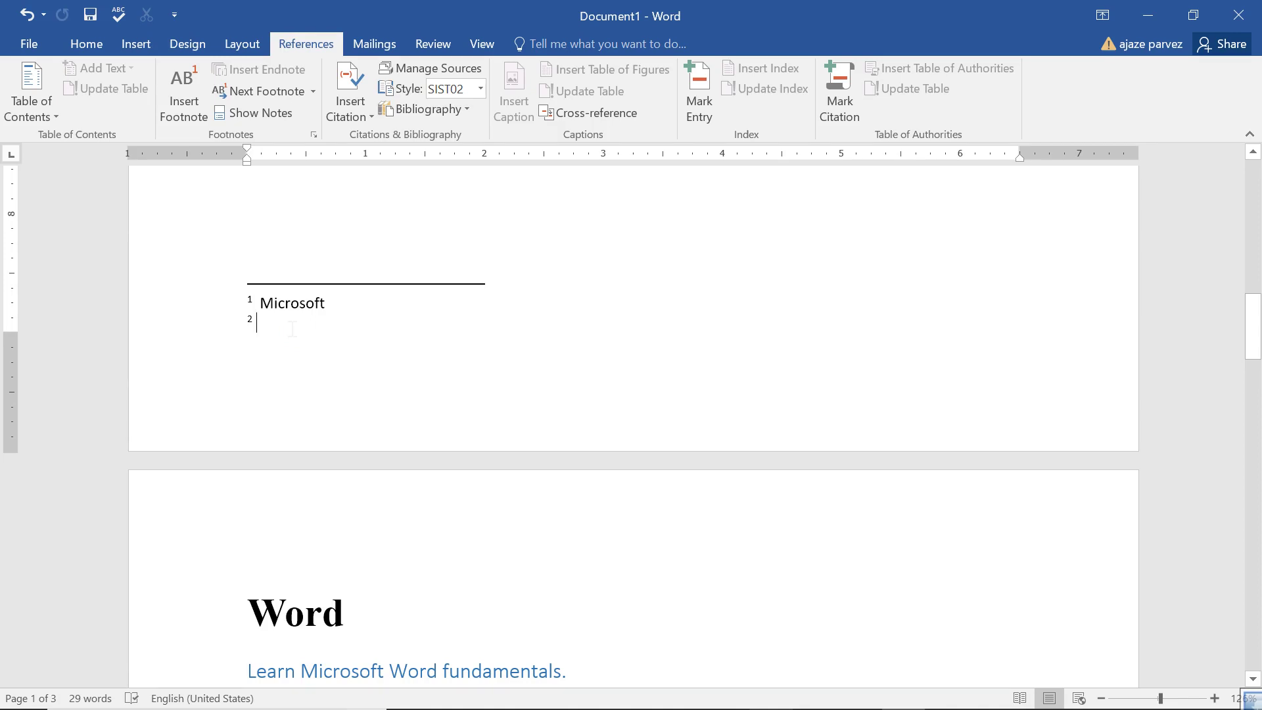
type("We ")
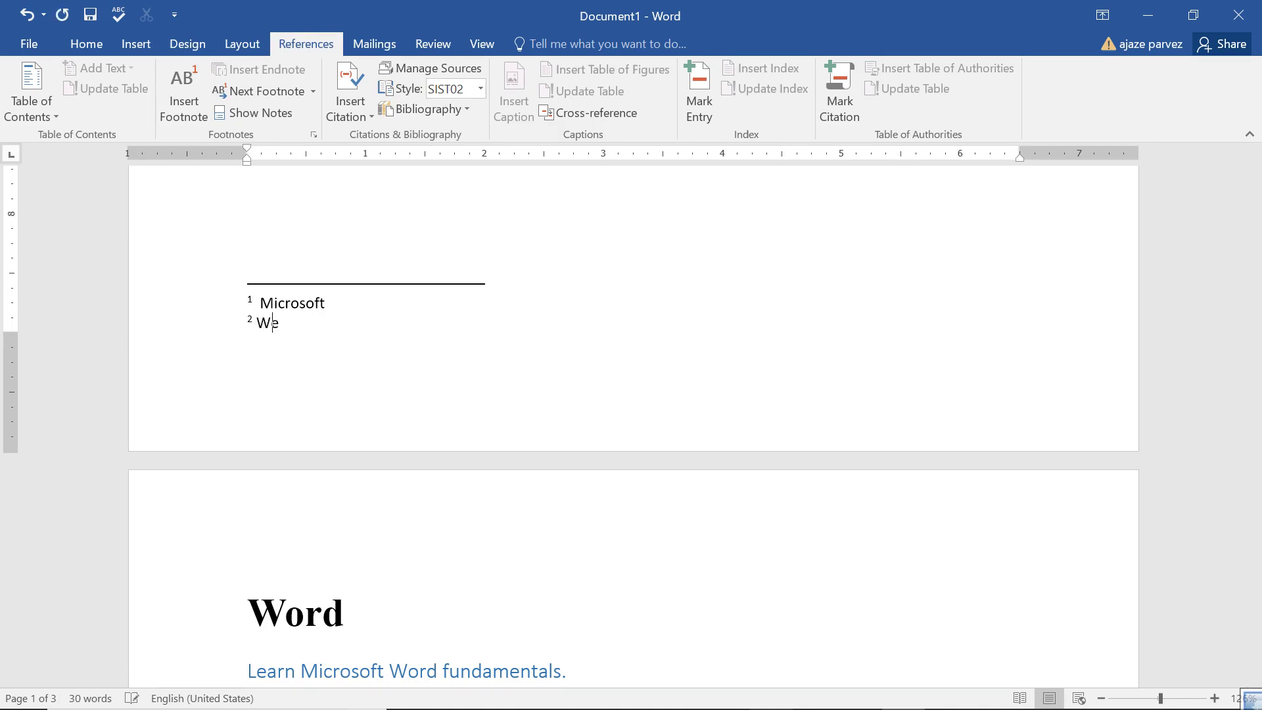
type("will talk later")
scroll(258, 190, "up", 15)
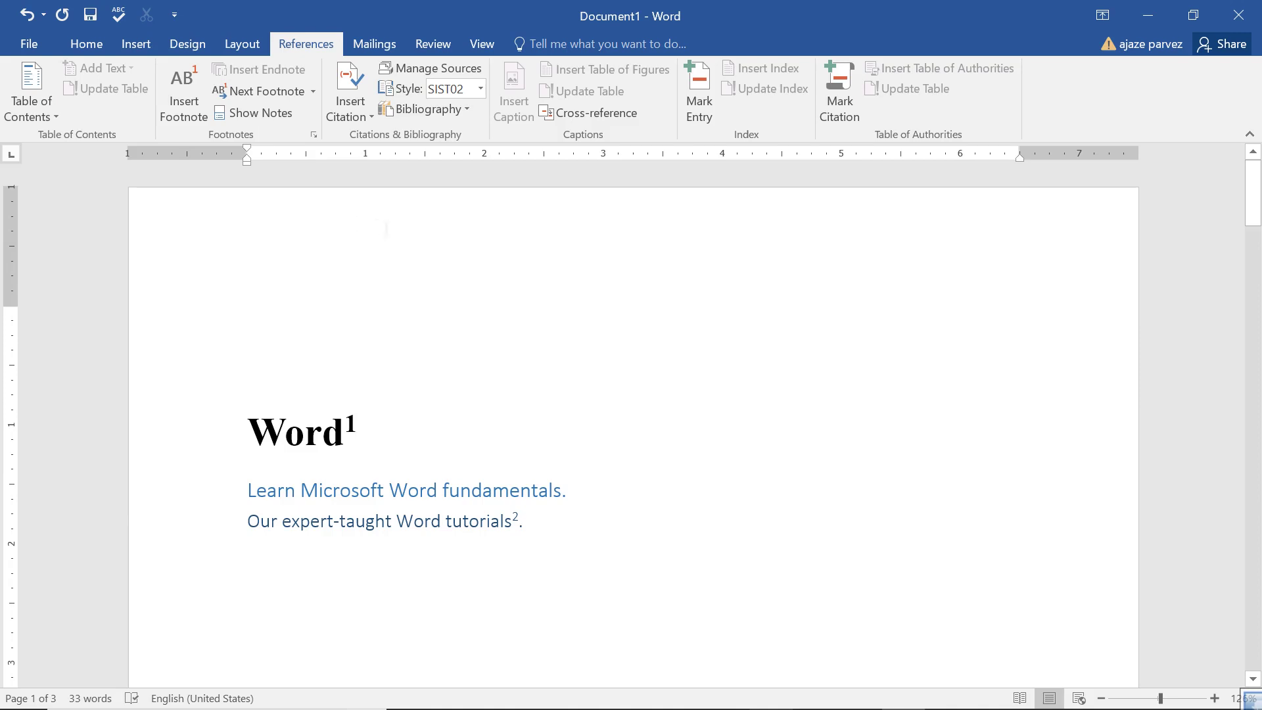
Start a new citation source of type Report and enter "a" as its author, title and year
scroll(631, 427, "up", 3, "ctrl")
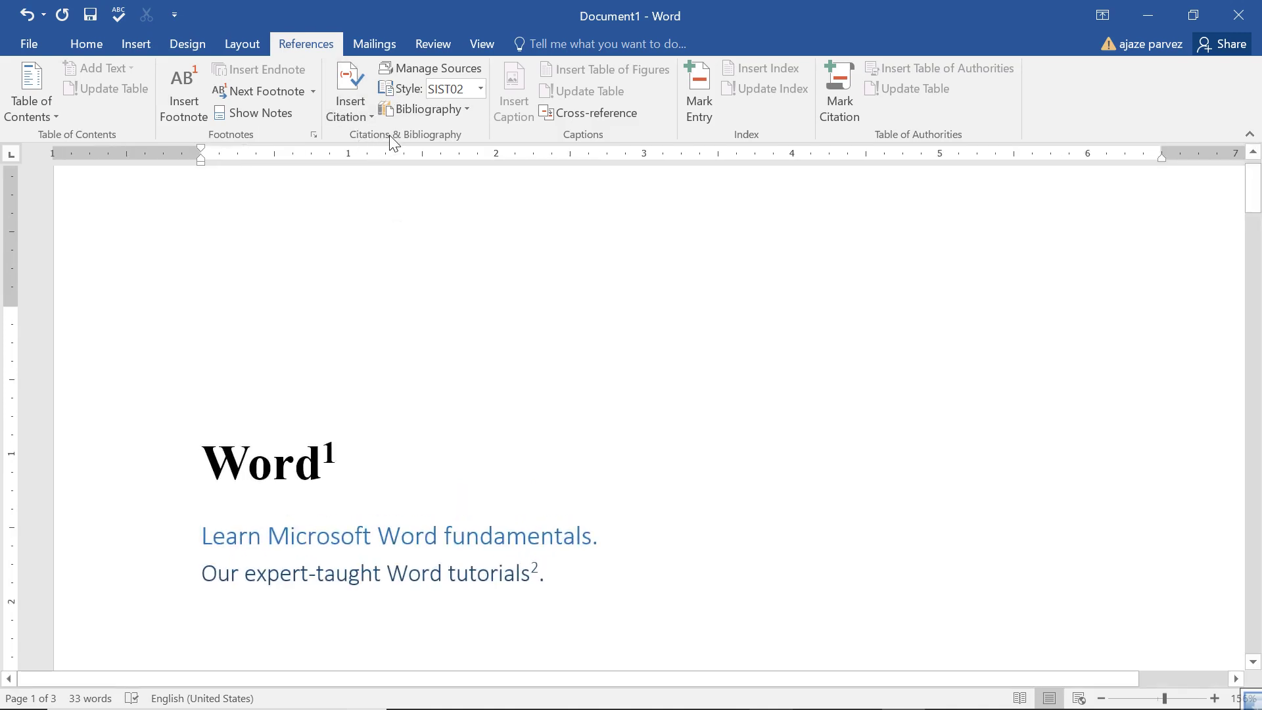
left_click(343, 92)
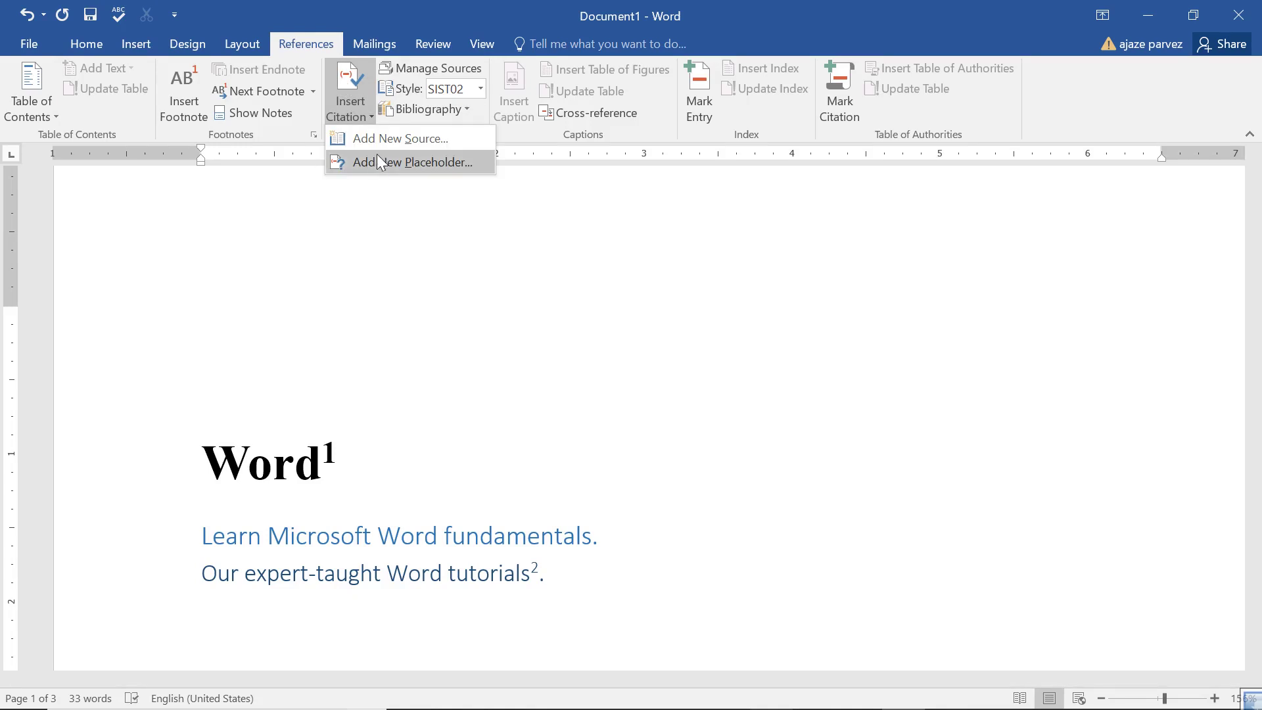
left_click(379, 159)
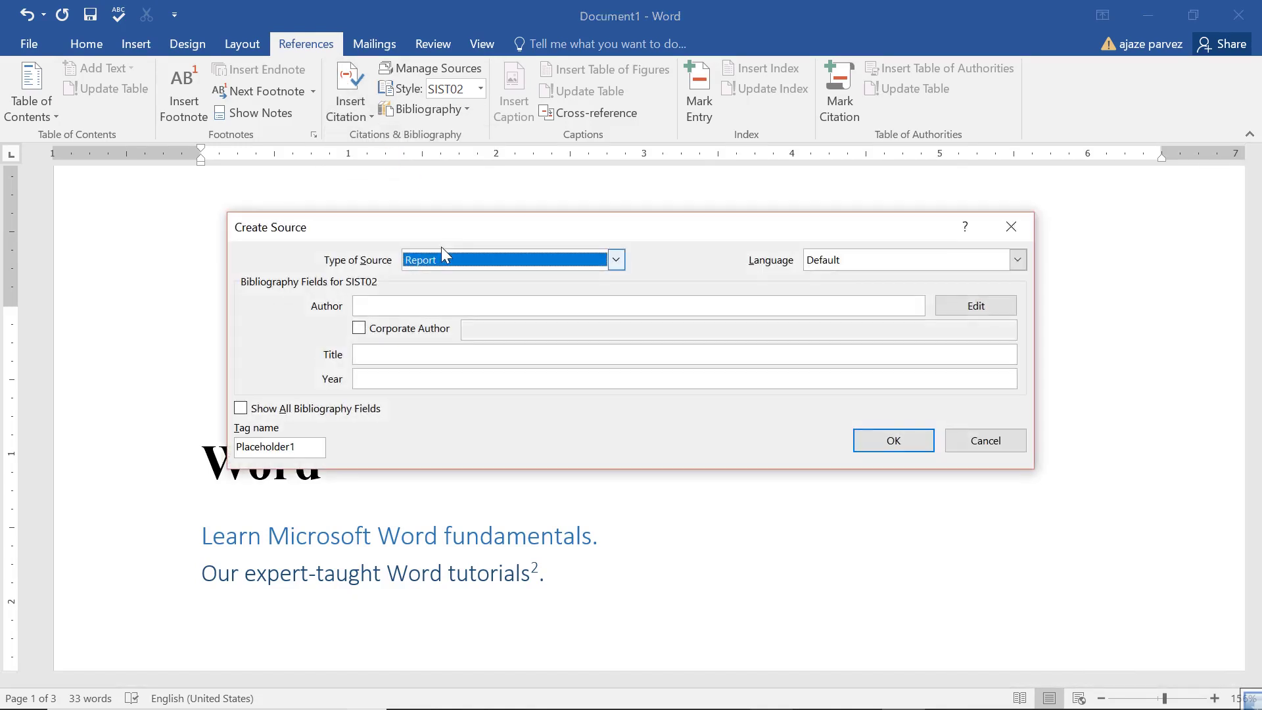
left_click(383, 305)
type("a")
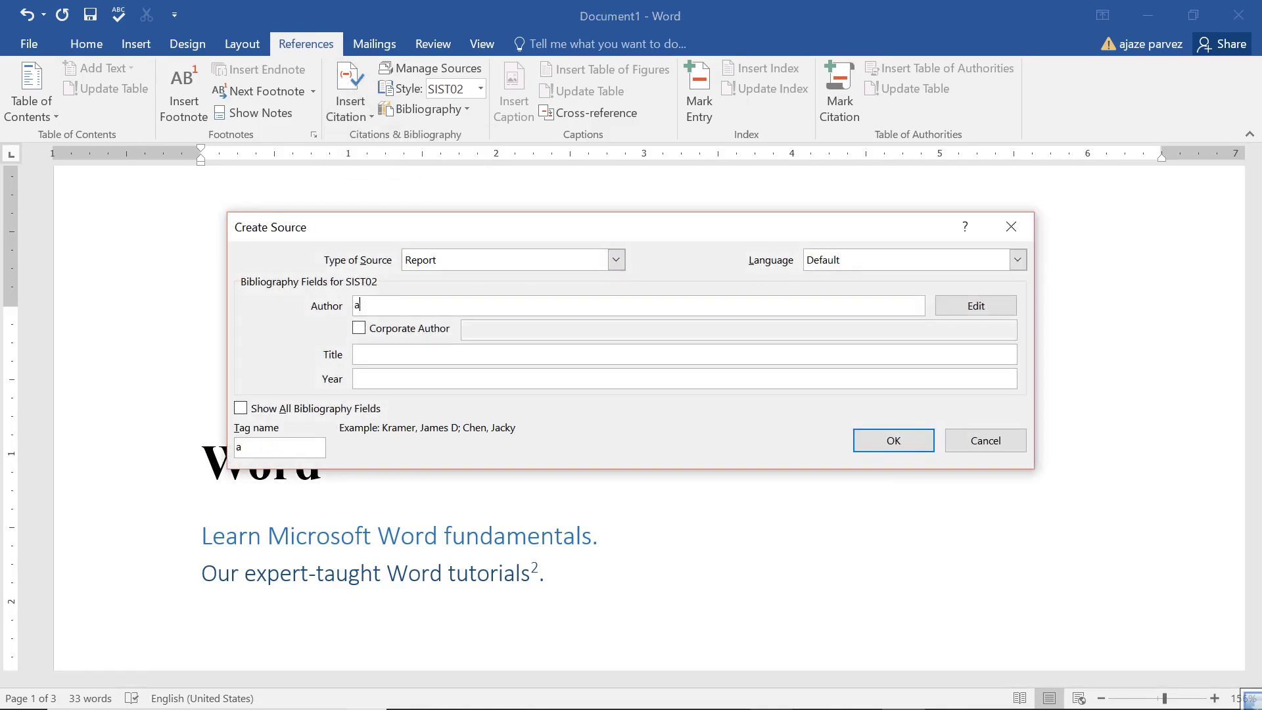
left_click(394, 359)
type("a")
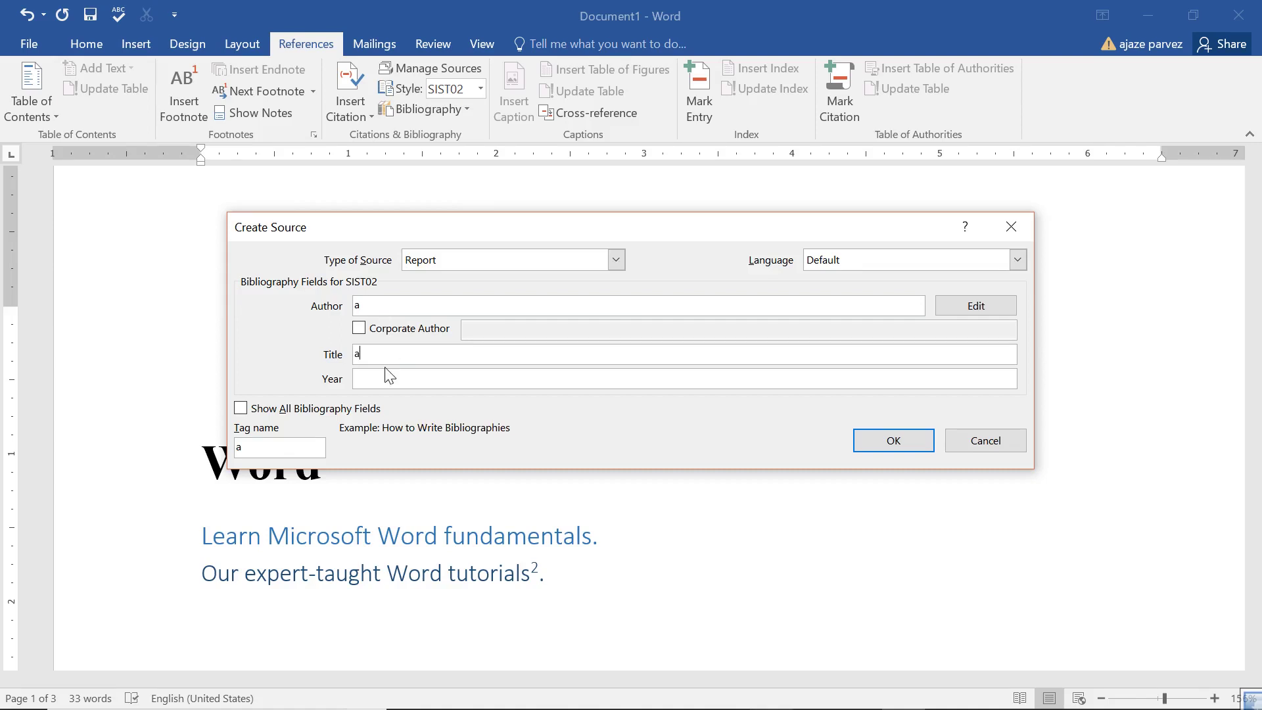
left_click(396, 379)
type("a")
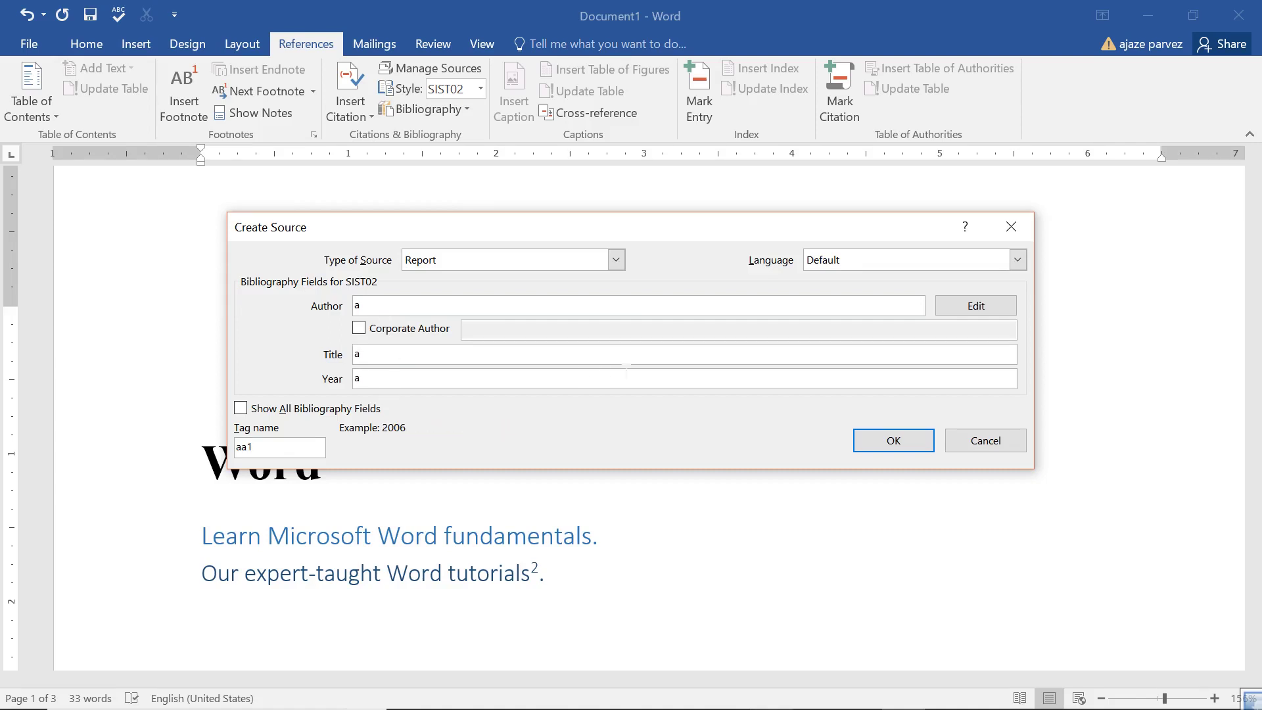
left_click(837, 264)
left_click(638, 288)
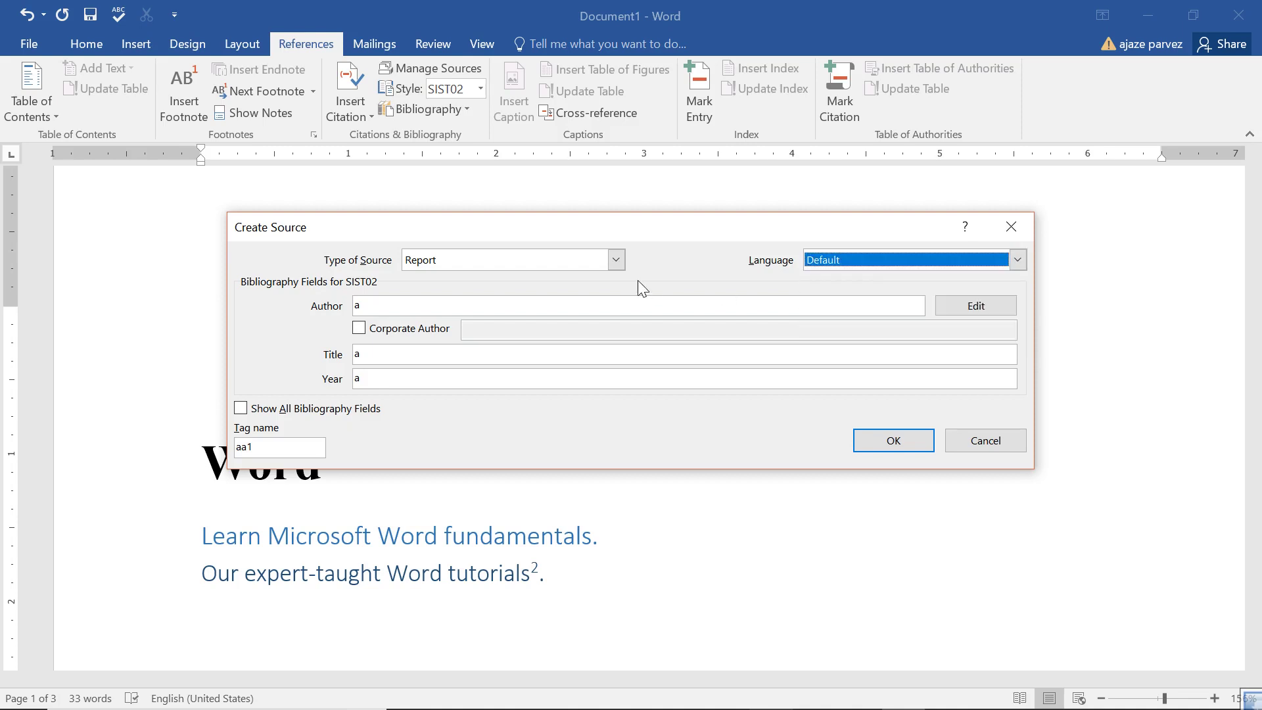
Change the source type to Book Section, enter "a" as book title, pages and publisher, and save the source
left_click(439, 259)
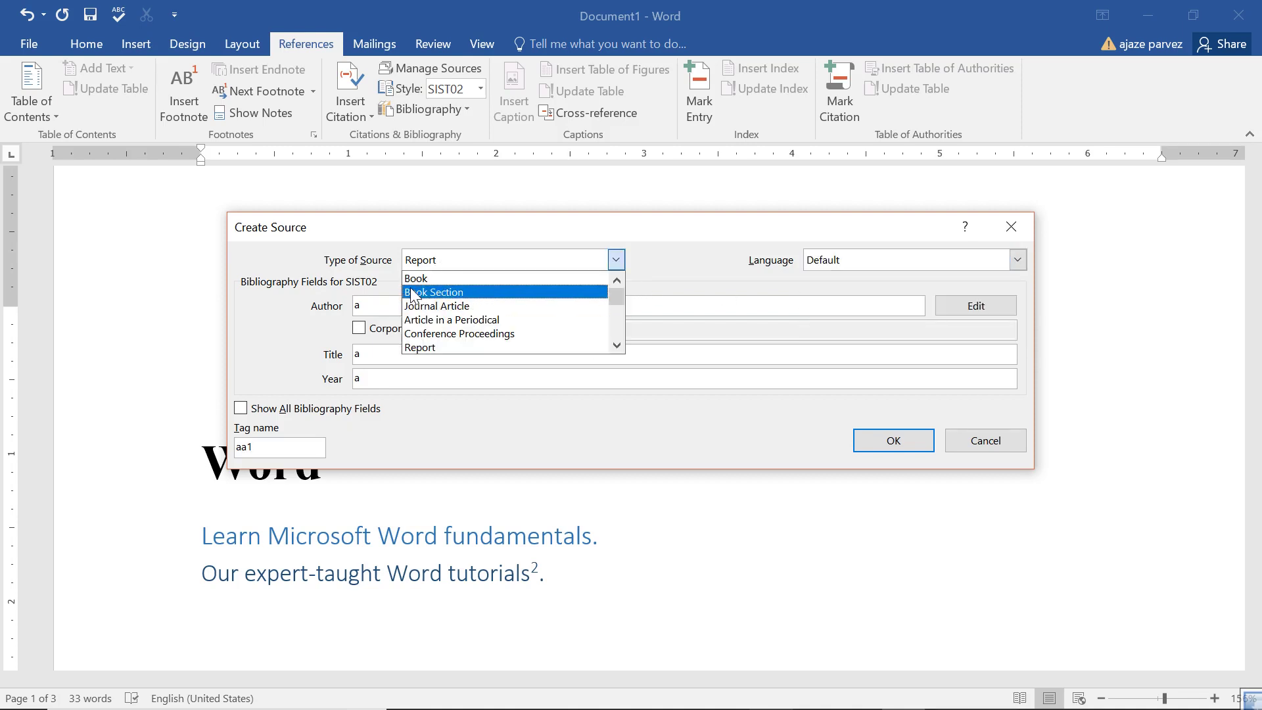
left_click(413, 294)
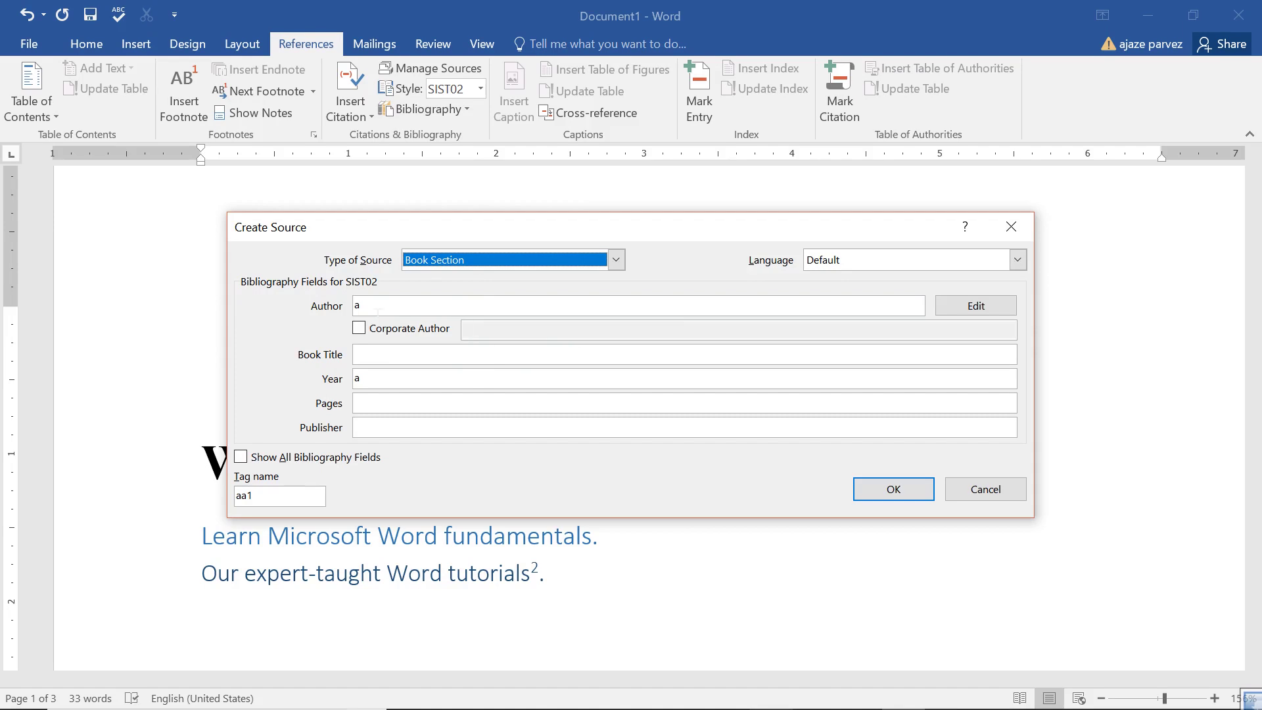
left_click(388, 354)
type("a")
left_click(400, 405)
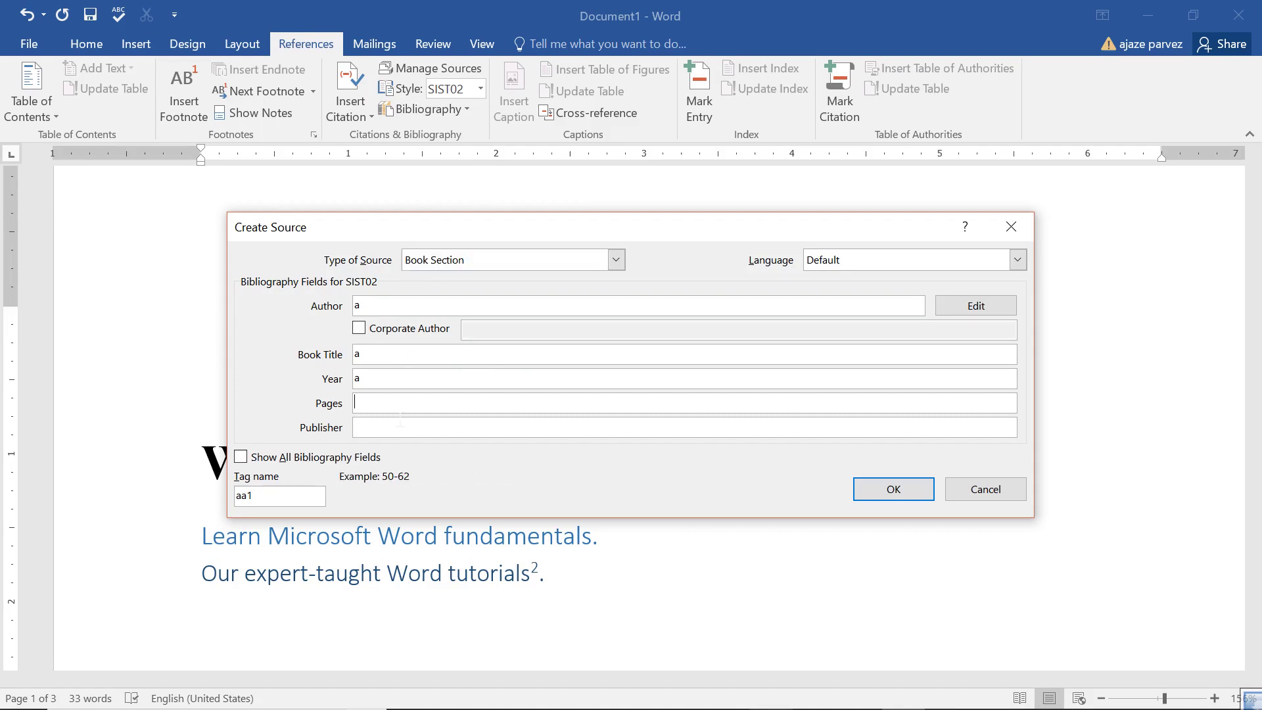
type("a")
key("Tab")
type("a")
left_click(893, 489)
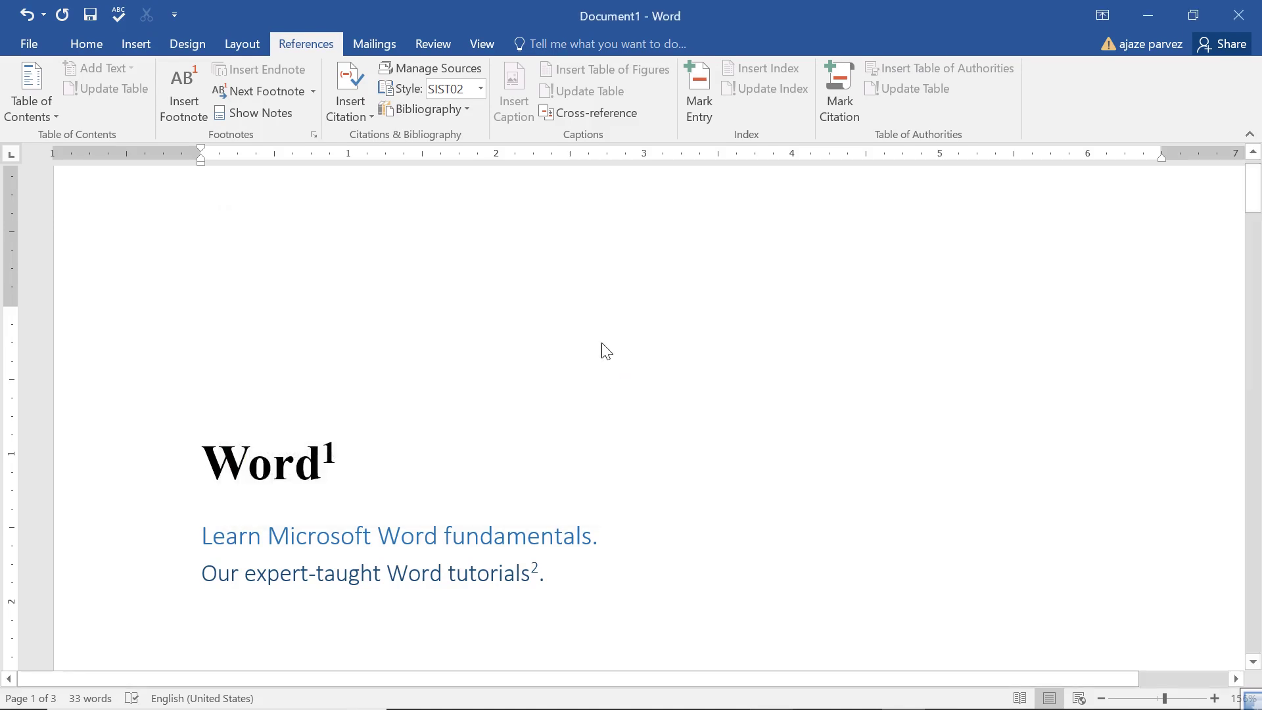
Review the master and current source lists in the Source Manager
left_click(404, 71)
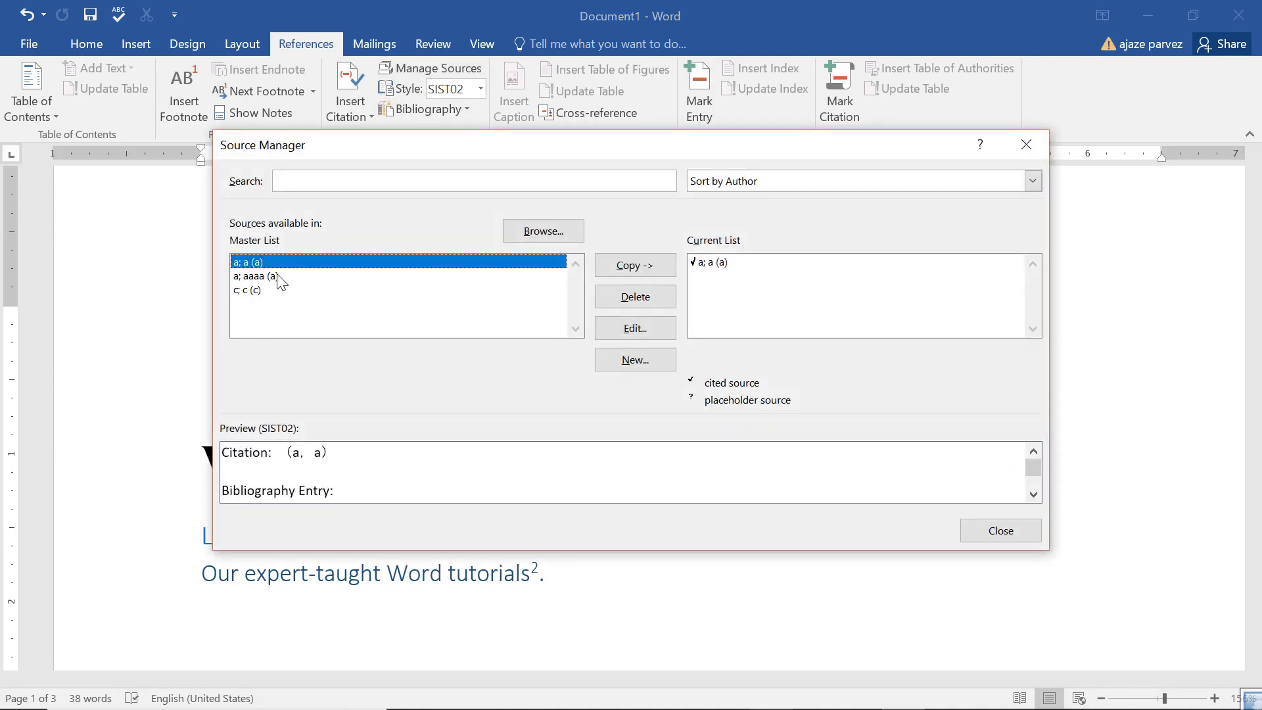
left_click(1037, 143)
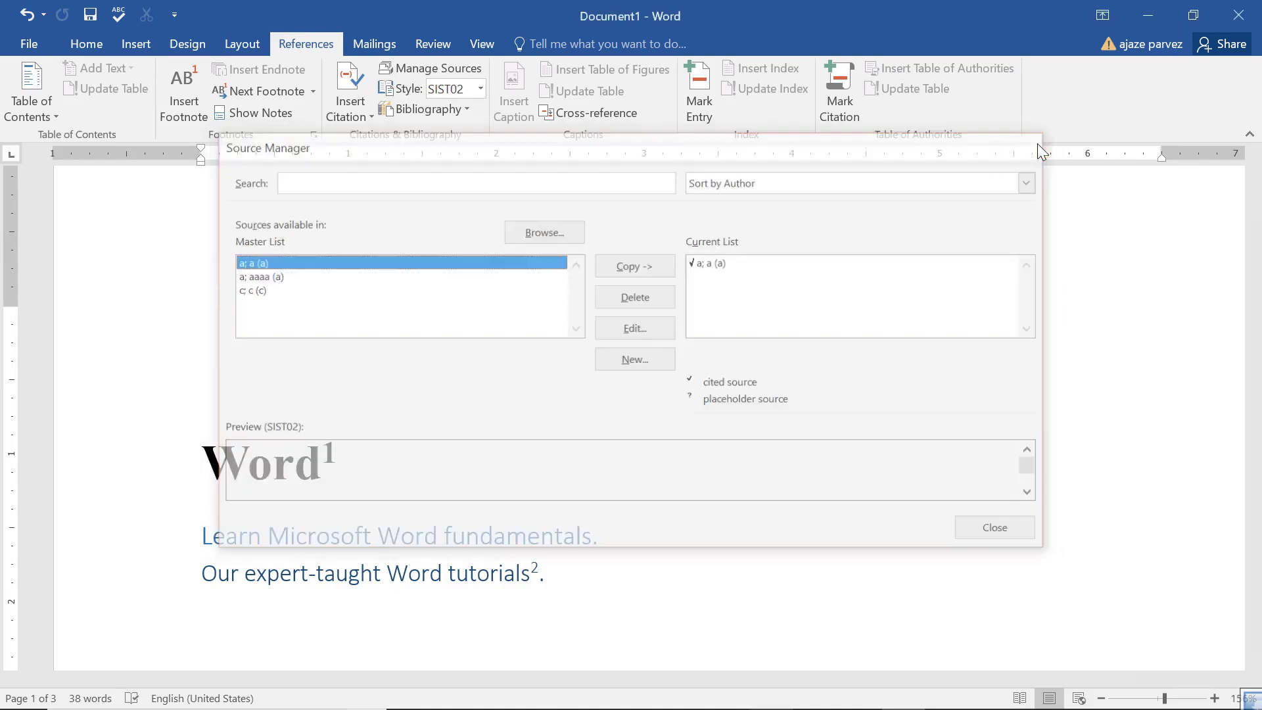
Start another new citation source and set its type to Conference Proceedings
left_click(337, 90)
left_click(374, 197)
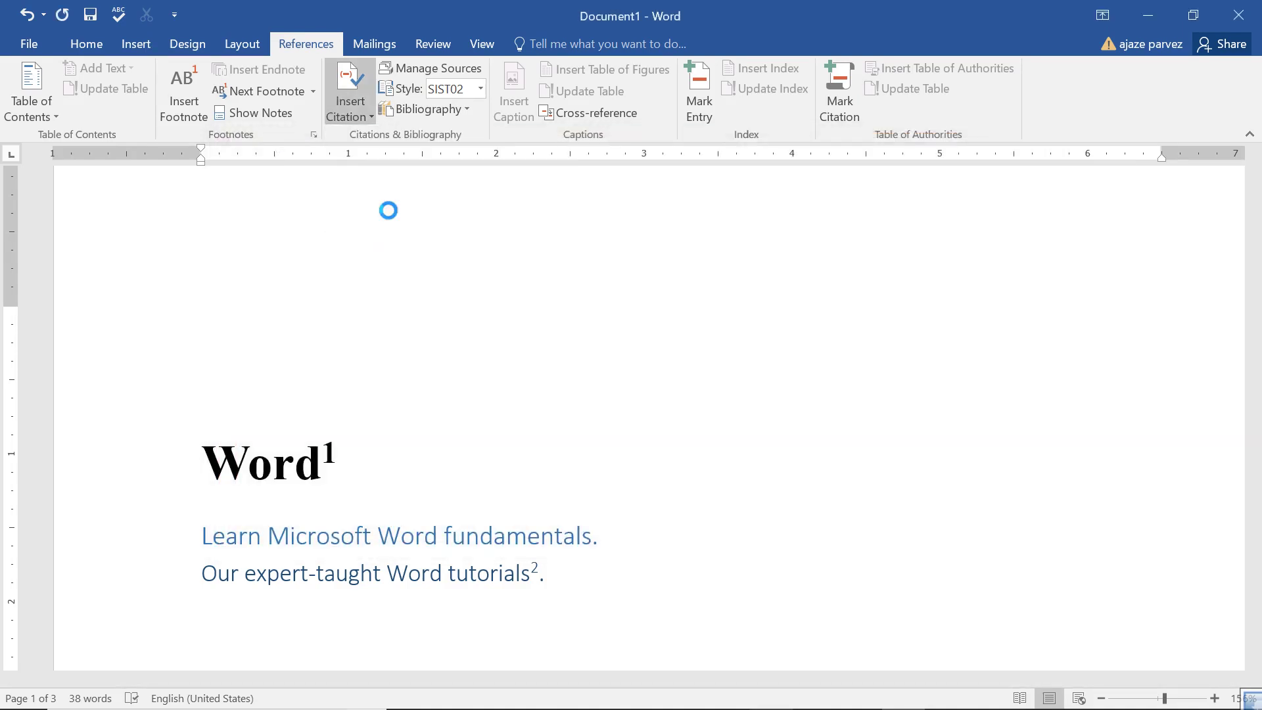
left_click(467, 236)
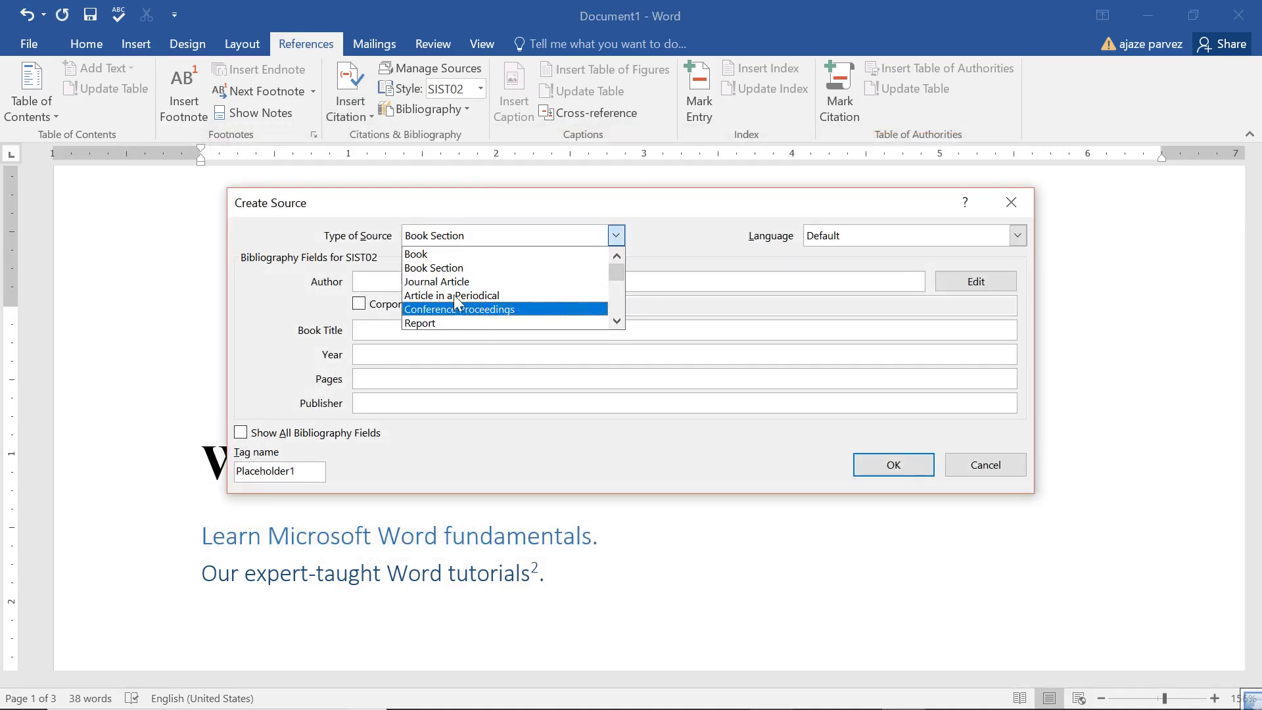
left_click(451, 314)
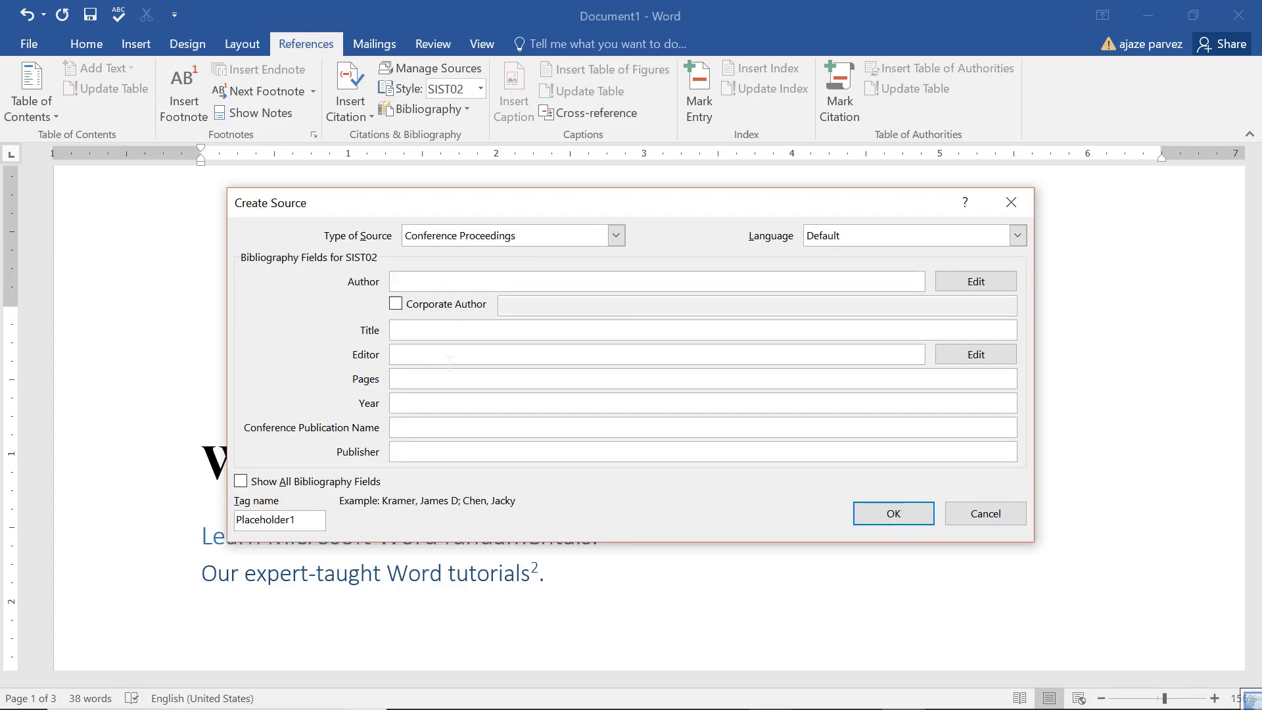
Enter "x" as author, title, editor, pages, year, conference publication name and publisher, and save the source
type("x")
key("Tab")
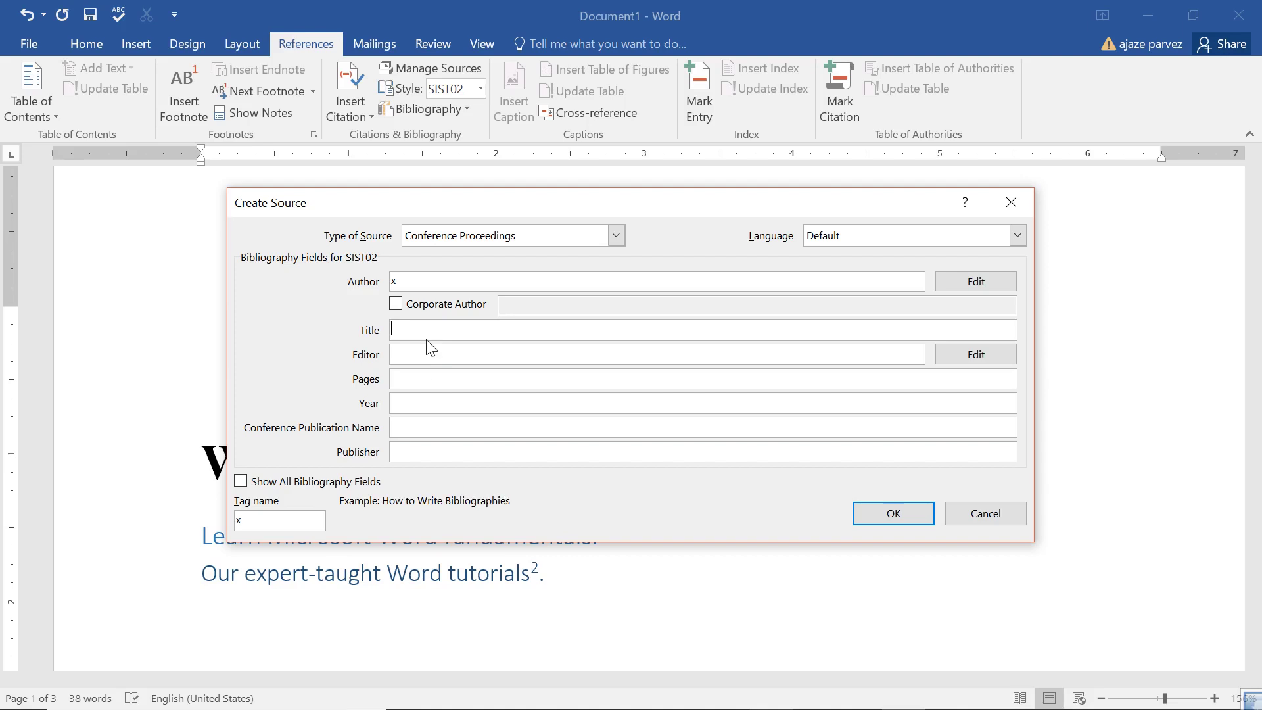
type("x")
key("Tab")
type("x")
key("Tab")
type("x")
key("Tab")
type("x")
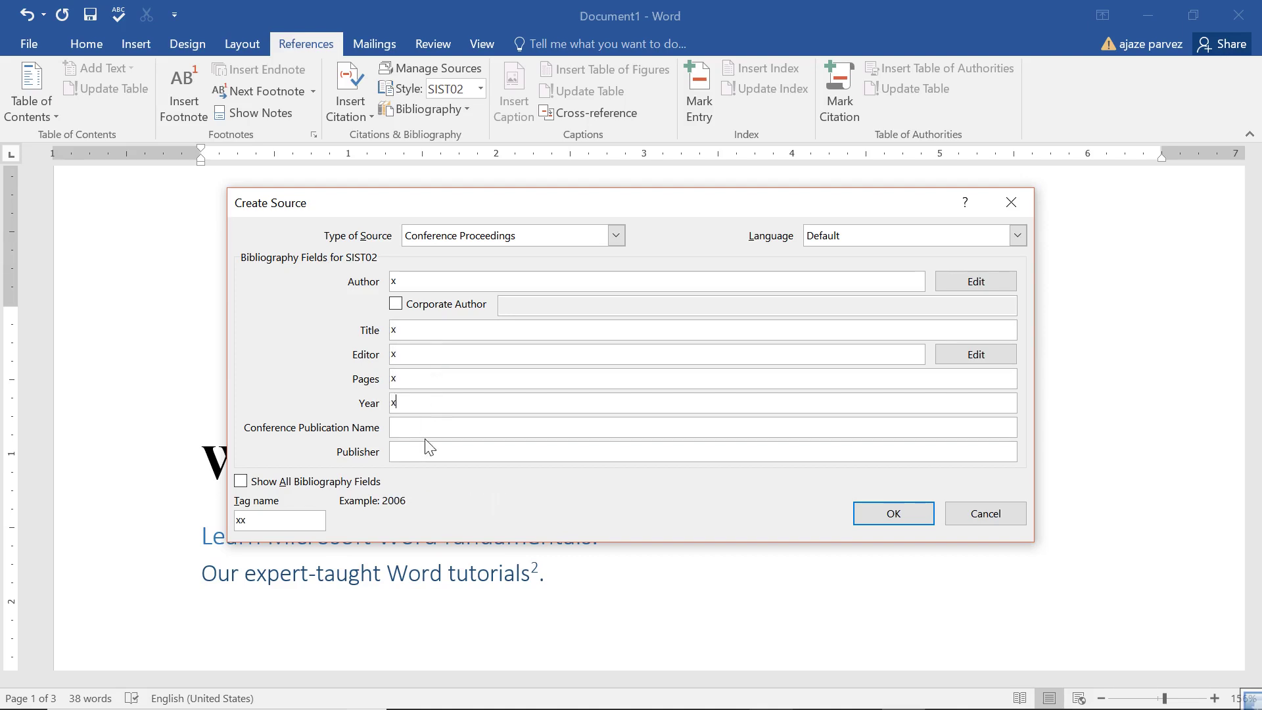
key("Tab")
type("x")
key("Tab")
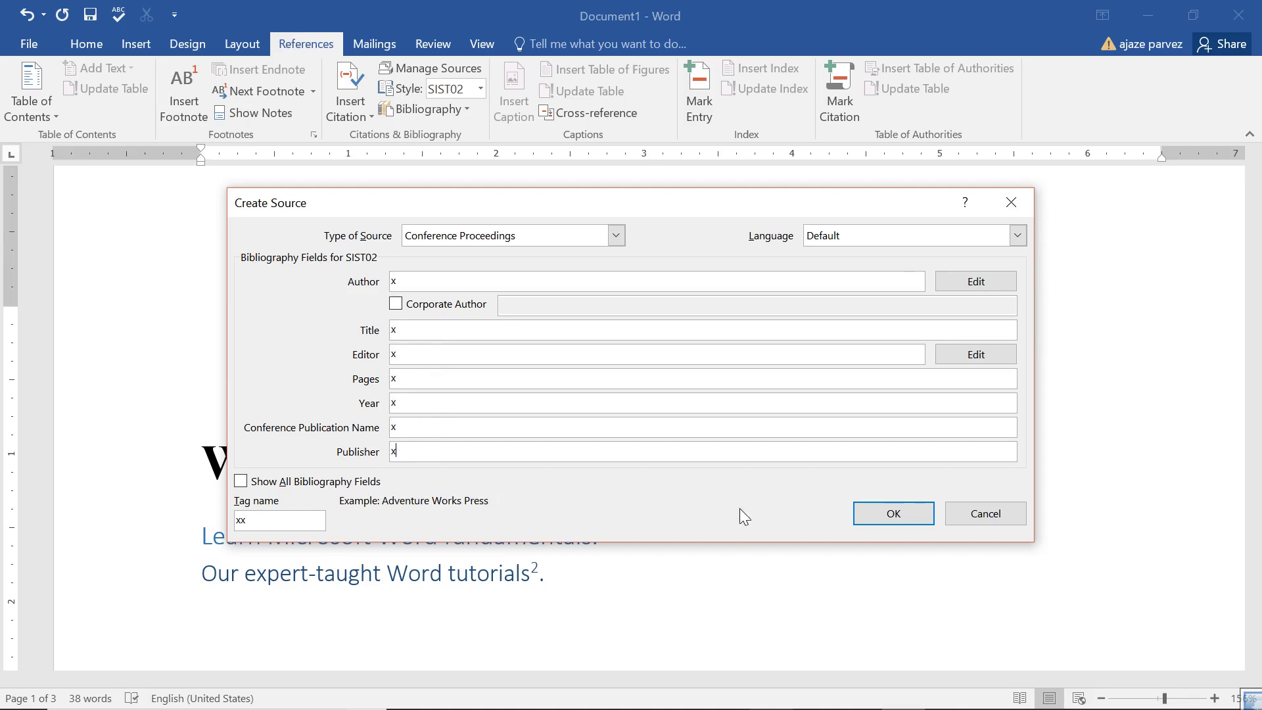
left_click(887, 514)
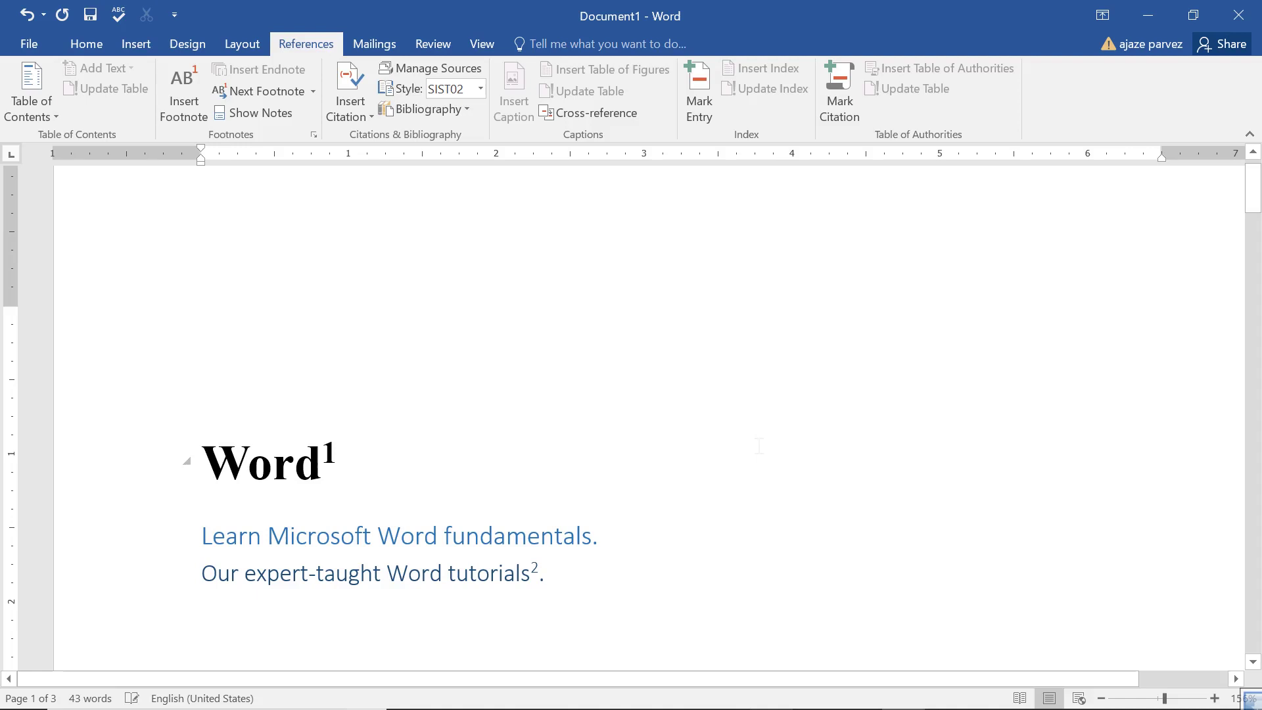
Check the citations available for insertion and the source lists in the Source Manager
left_click(353, 110)
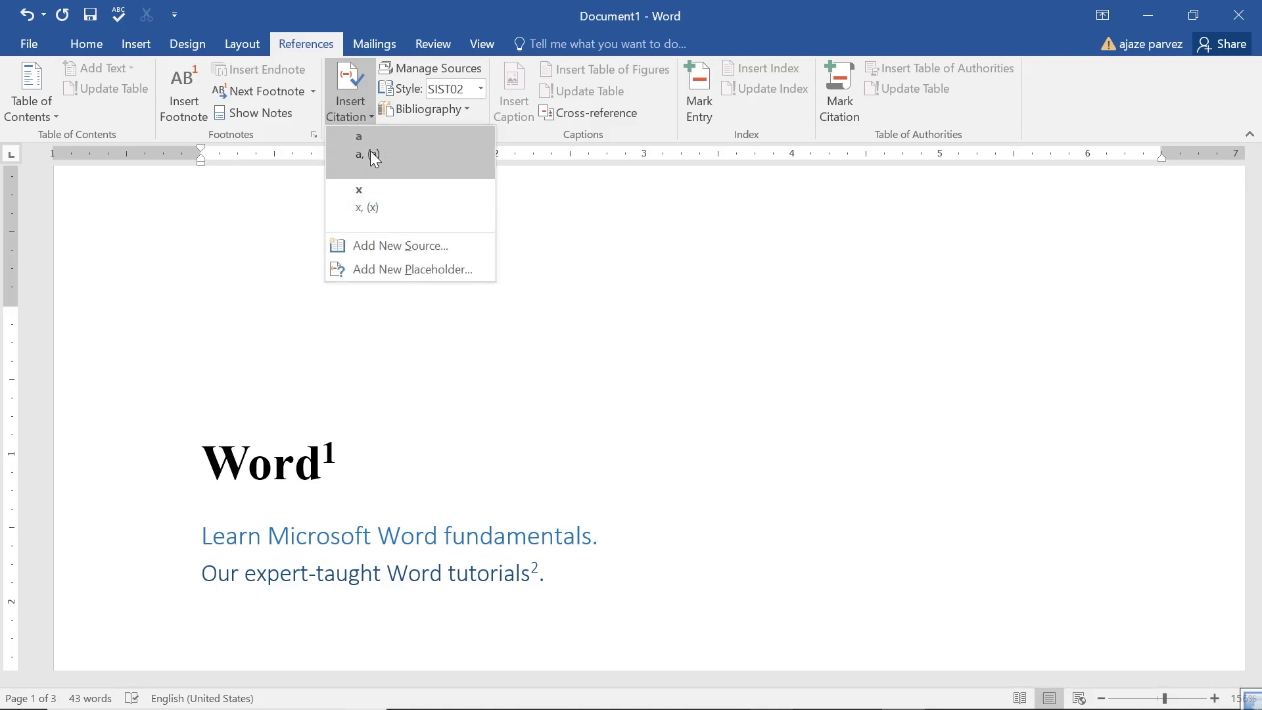
left_click(431, 69)
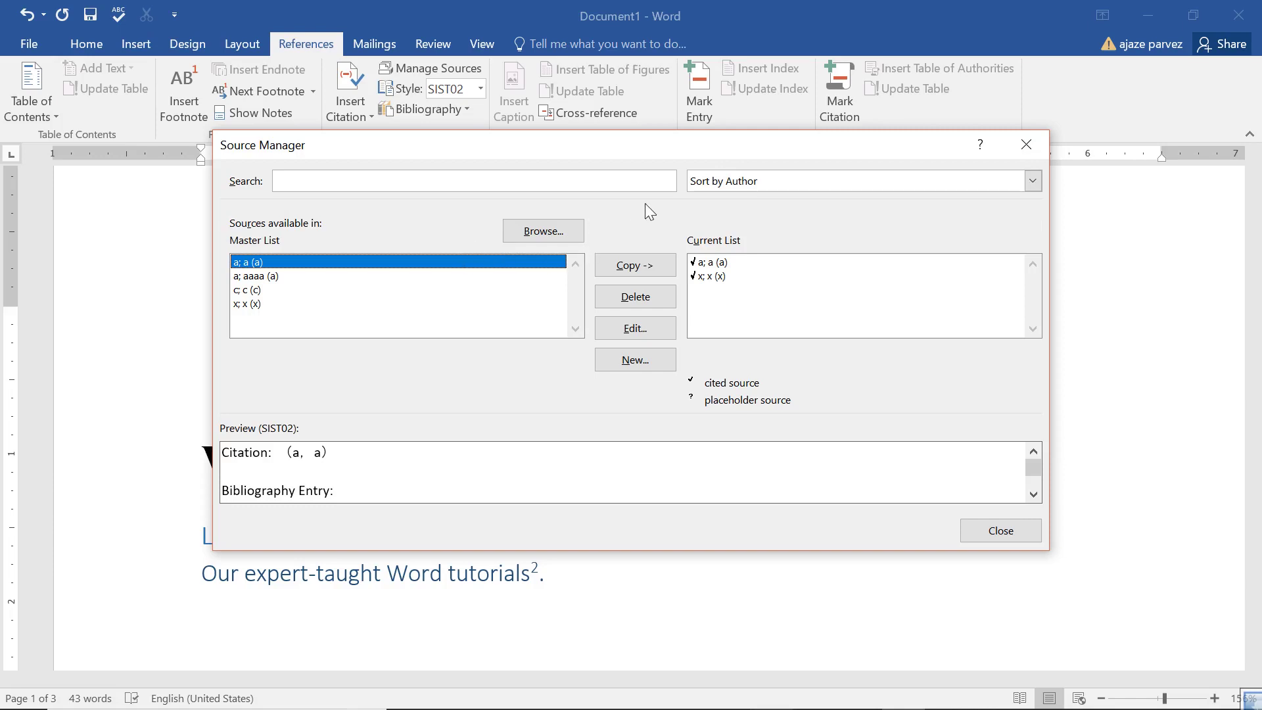
left_click(1026, 144)
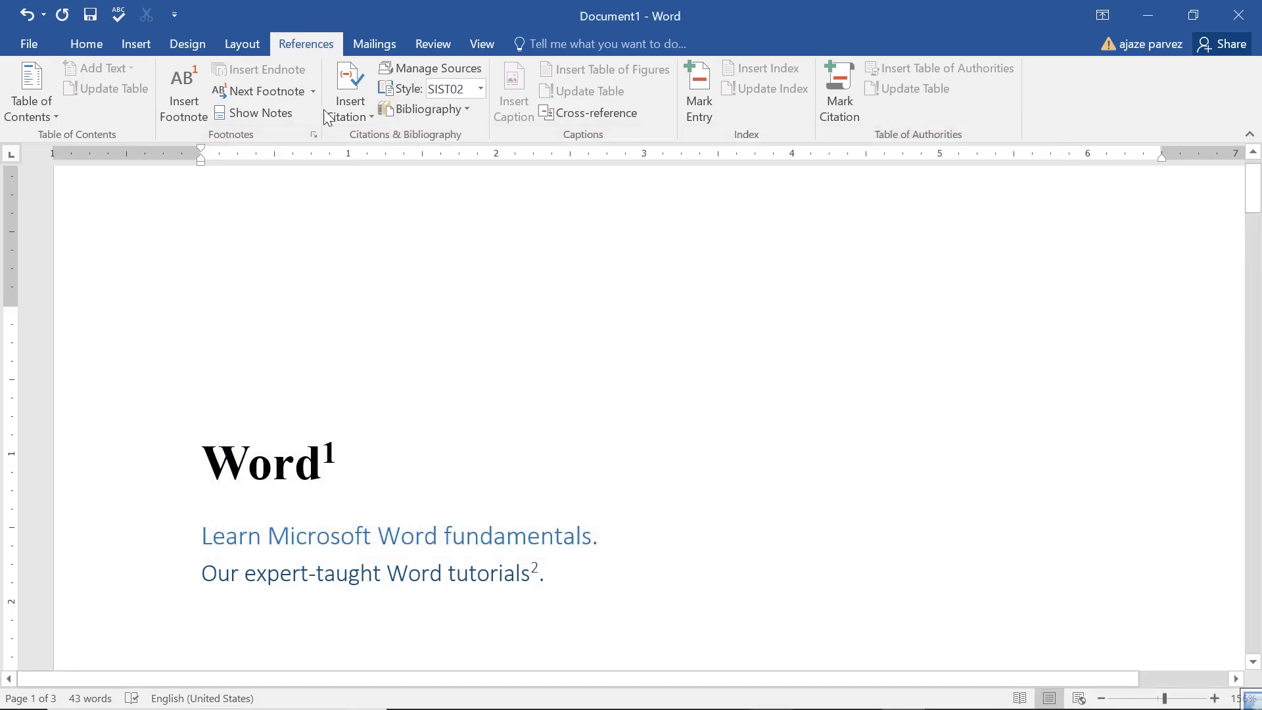
Create another Conference Proceedings source and enter "c" as its author, title and editor
left_click(342, 98)
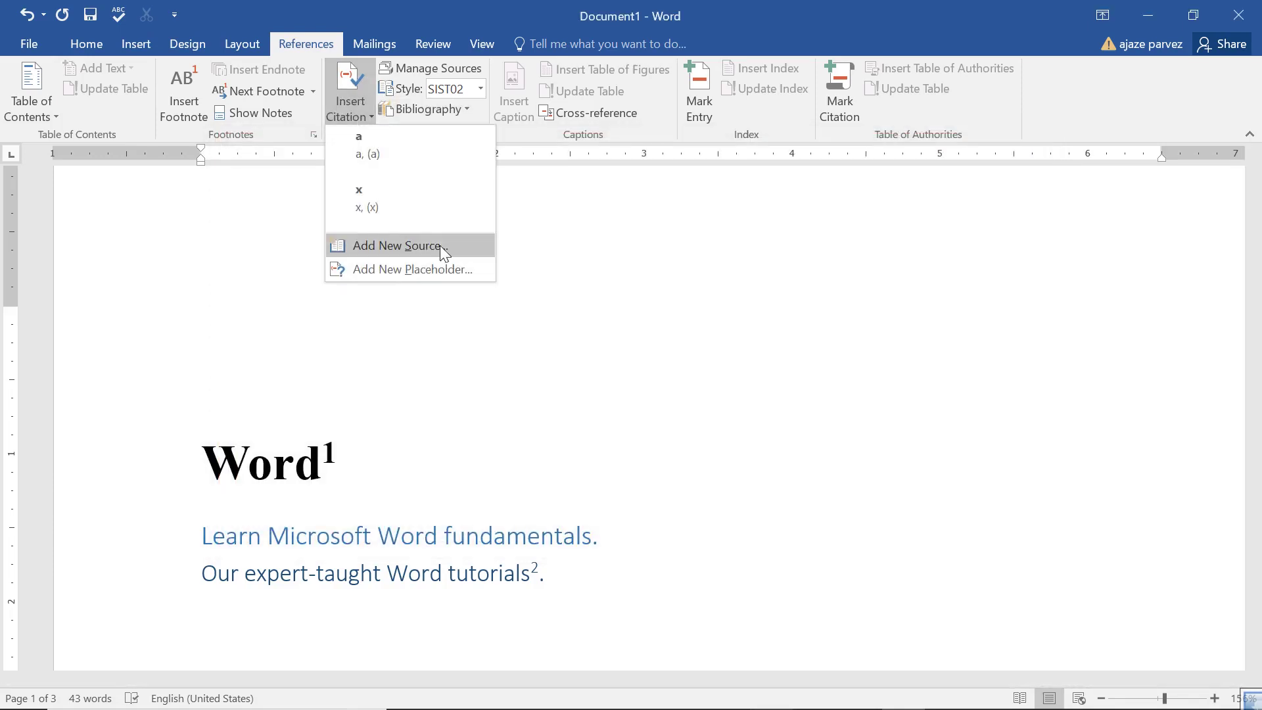
left_click(399, 266)
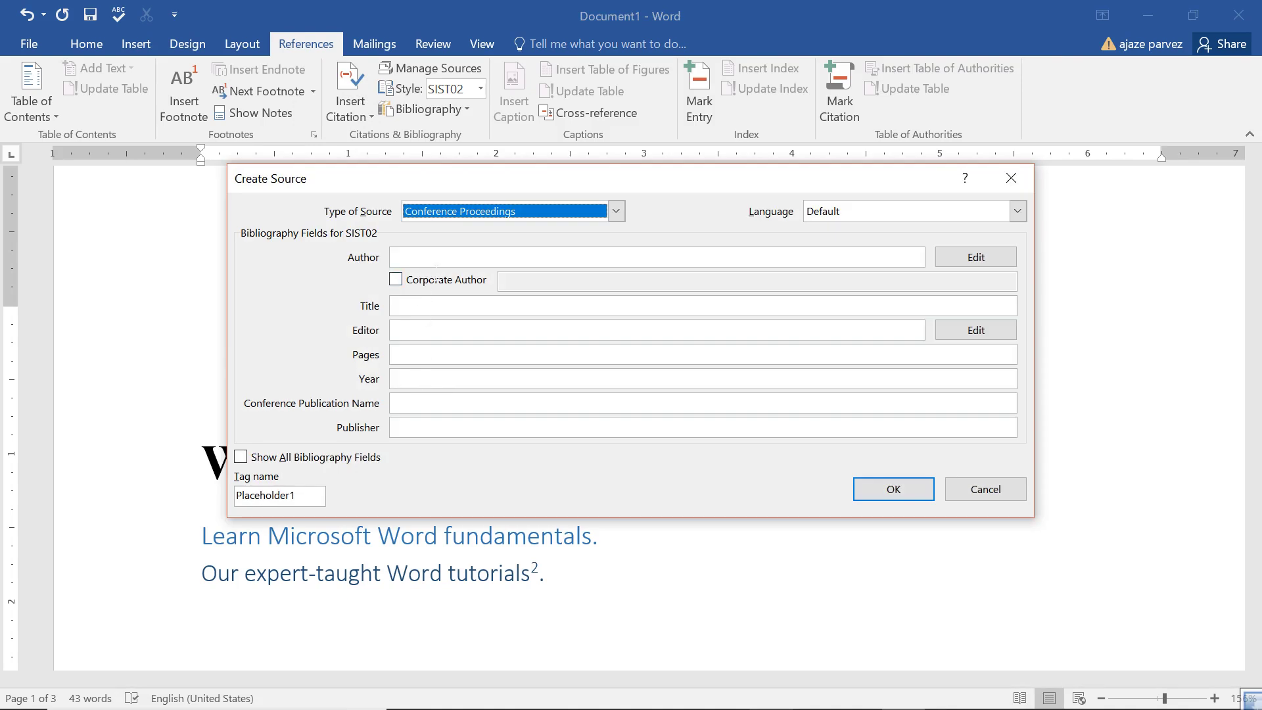
left_click(401, 259)
type("c")
left_click(430, 305)
type("c")
left_click(430, 331)
type("c")
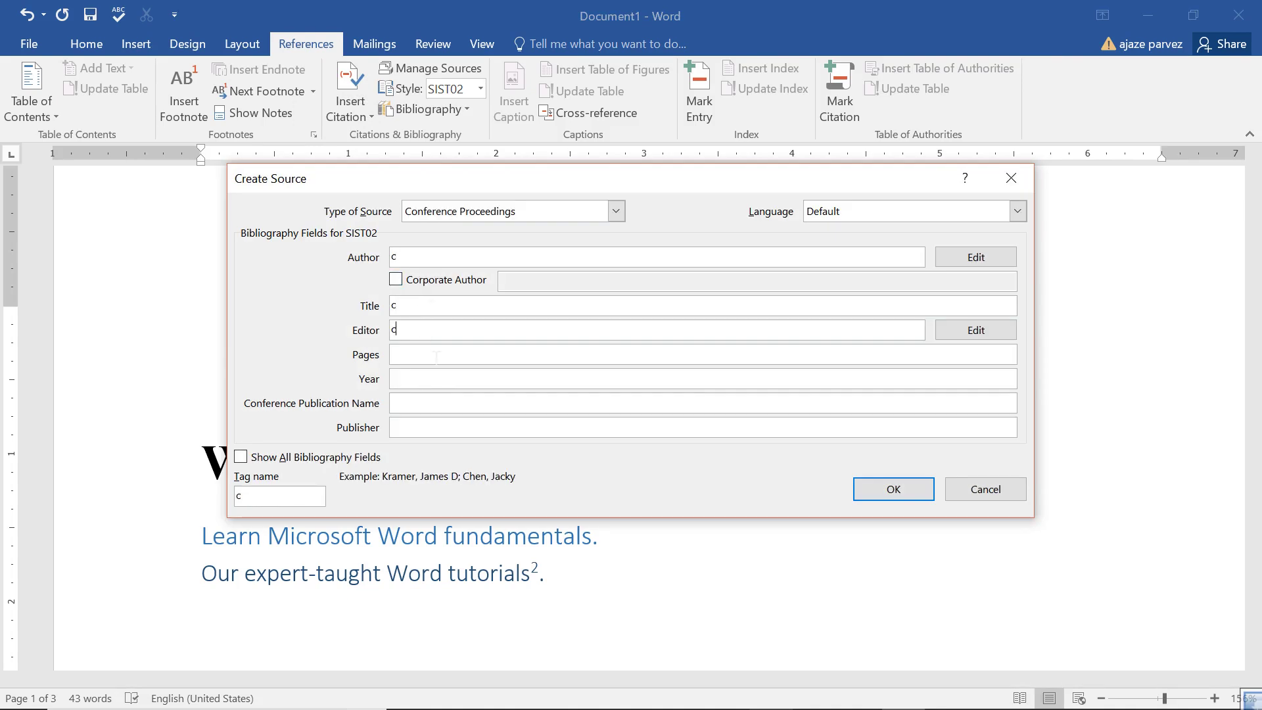
Enter "c" as the source's pages, year and publisher, and save the source
left_click(431, 355)
type("c")
left_click(431, 374)
type("c")
key("Tab")
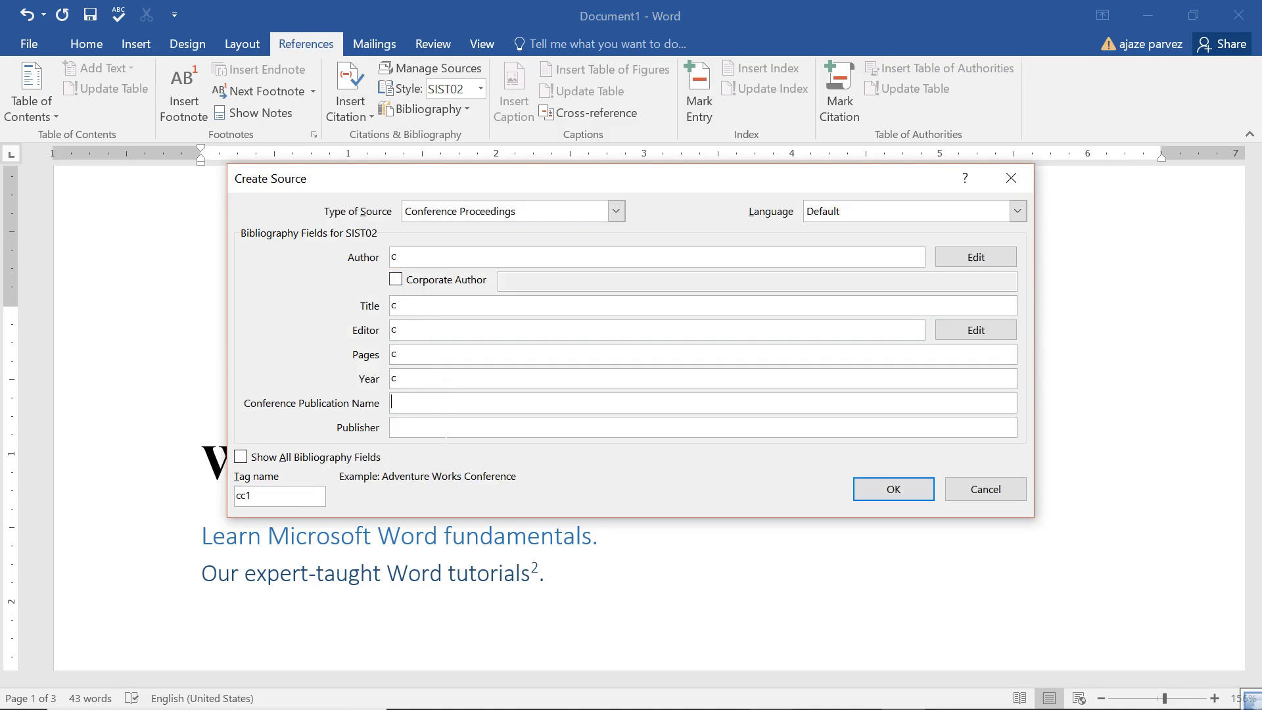
key("Tab")
type("c")
left_click(902, 489)
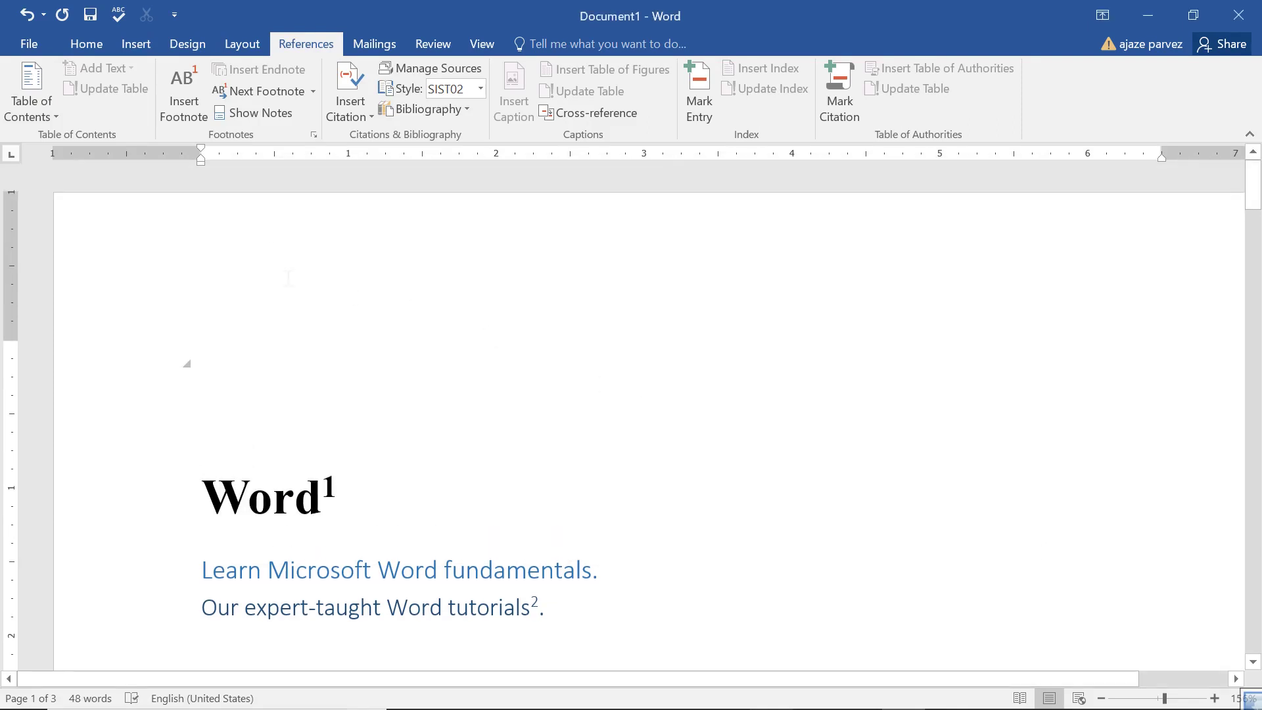
Try inserting a plain bibliography after the second footnote's citations, and undo the insertion
left_click(346, 101)
left_click(405, 112)
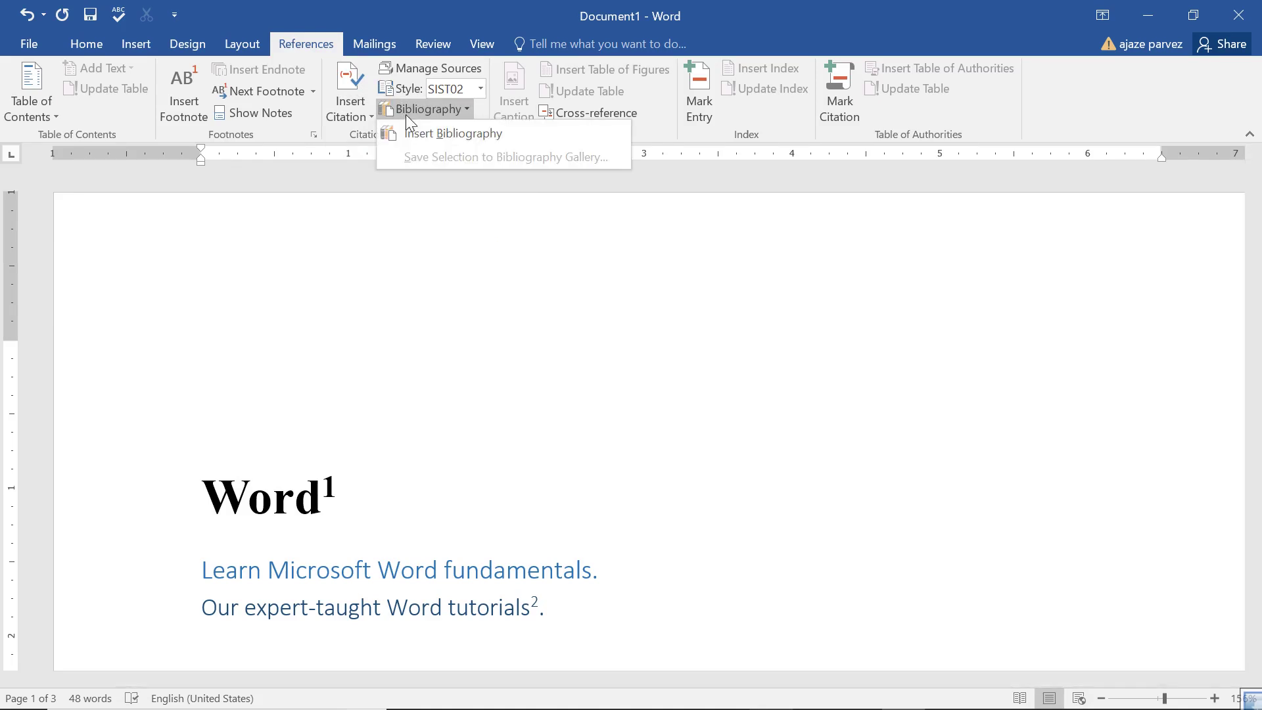
left_click(453, 134)
scroll(188, 364, "down", 3)
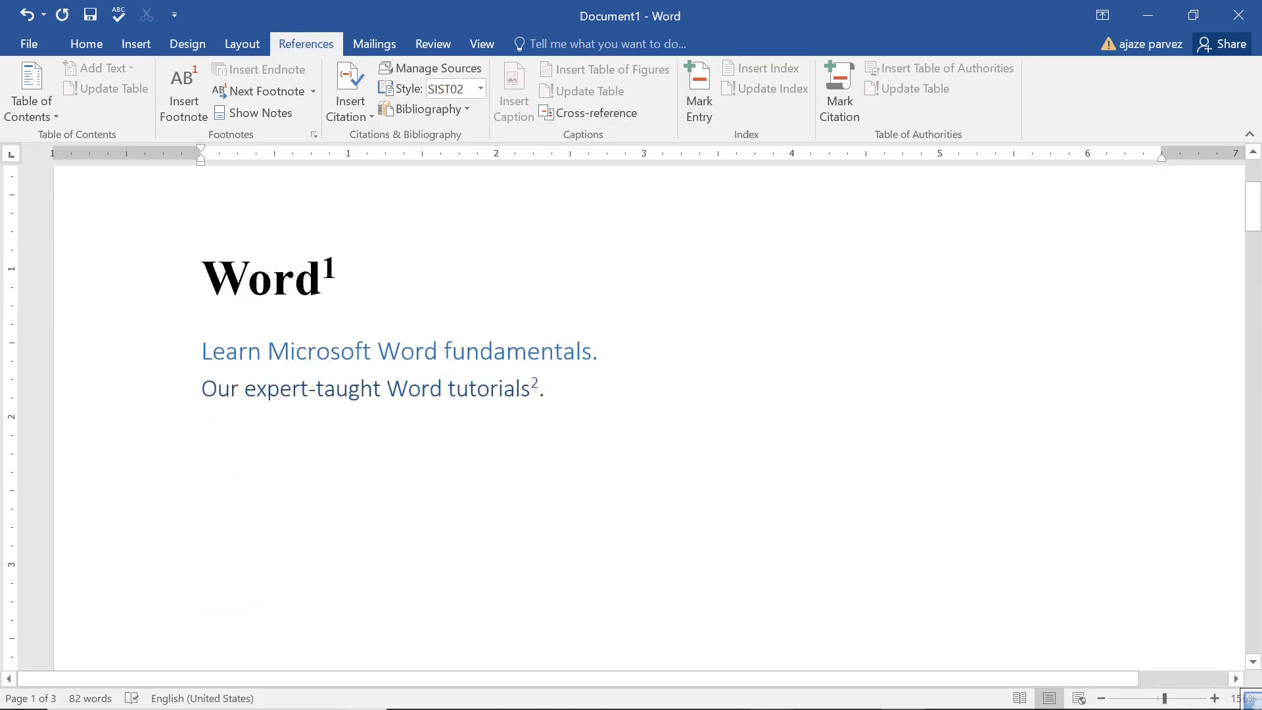
scroll(187, 363, "down", 10)
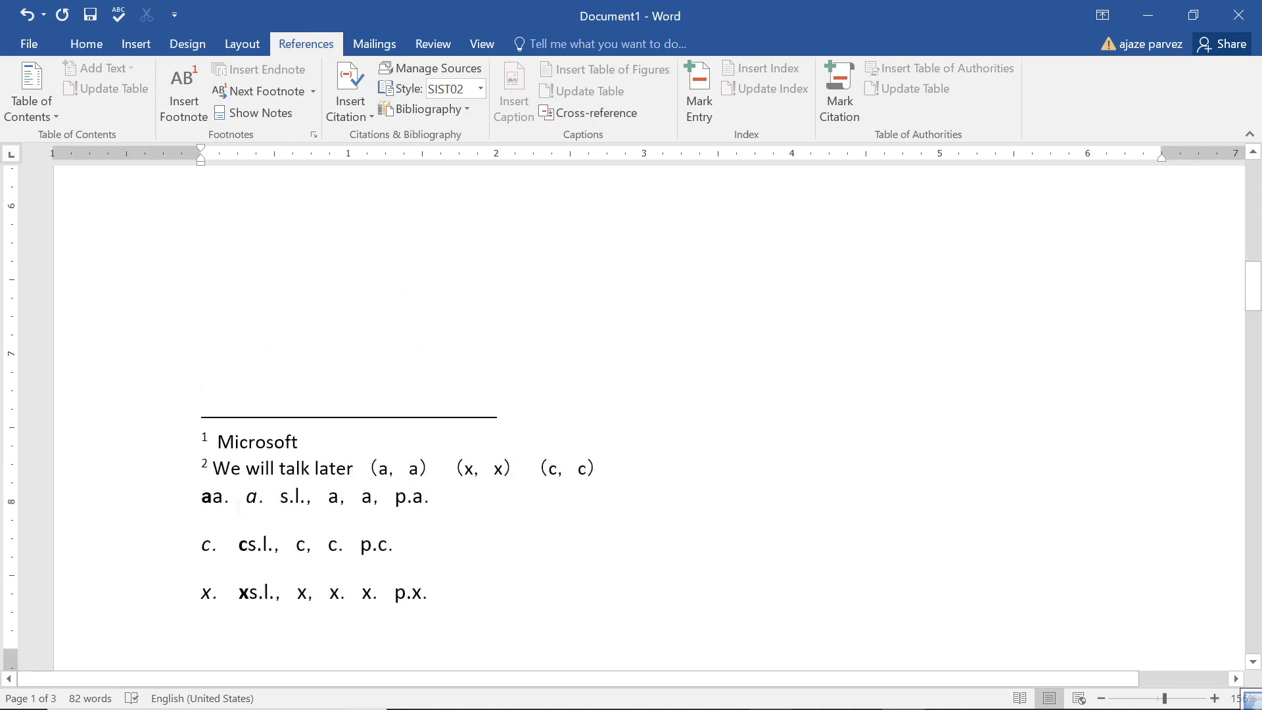
mouse_move(201, 496)
left_mouse_down()
mouse_move(299, 563)
mouse_move(552, 611)
left_mouse_up()
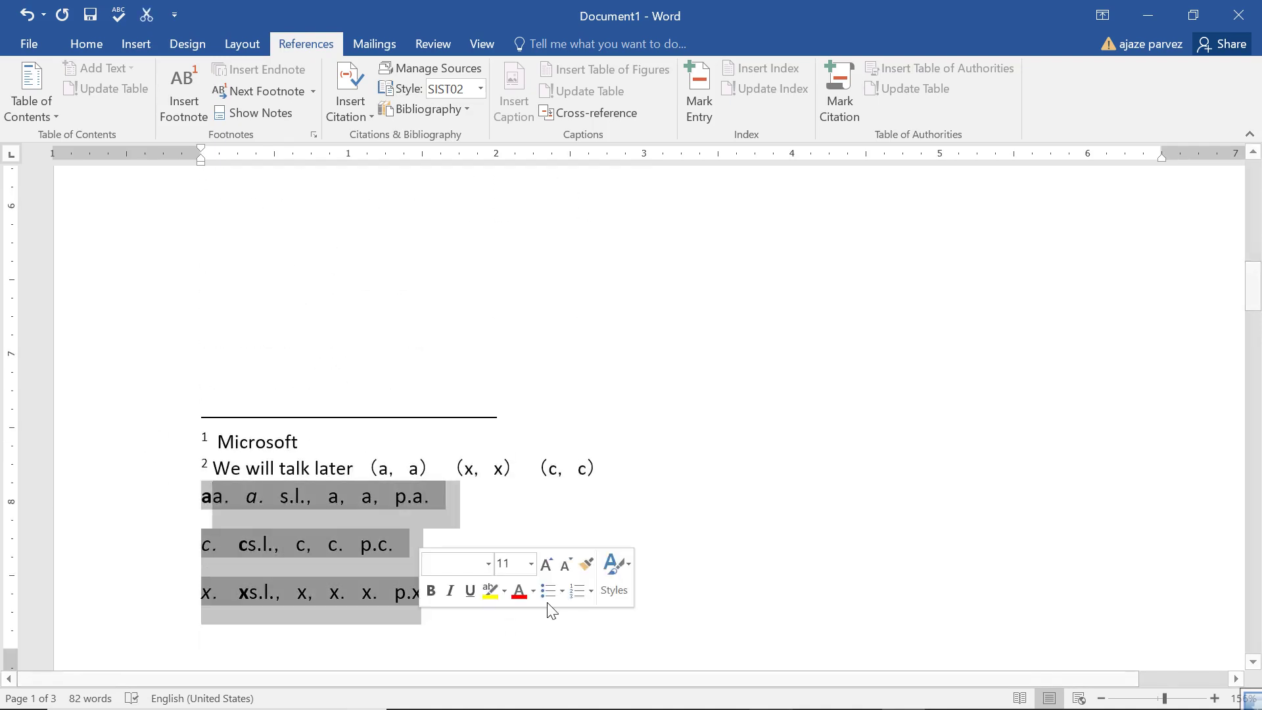
left_click(613, 509)
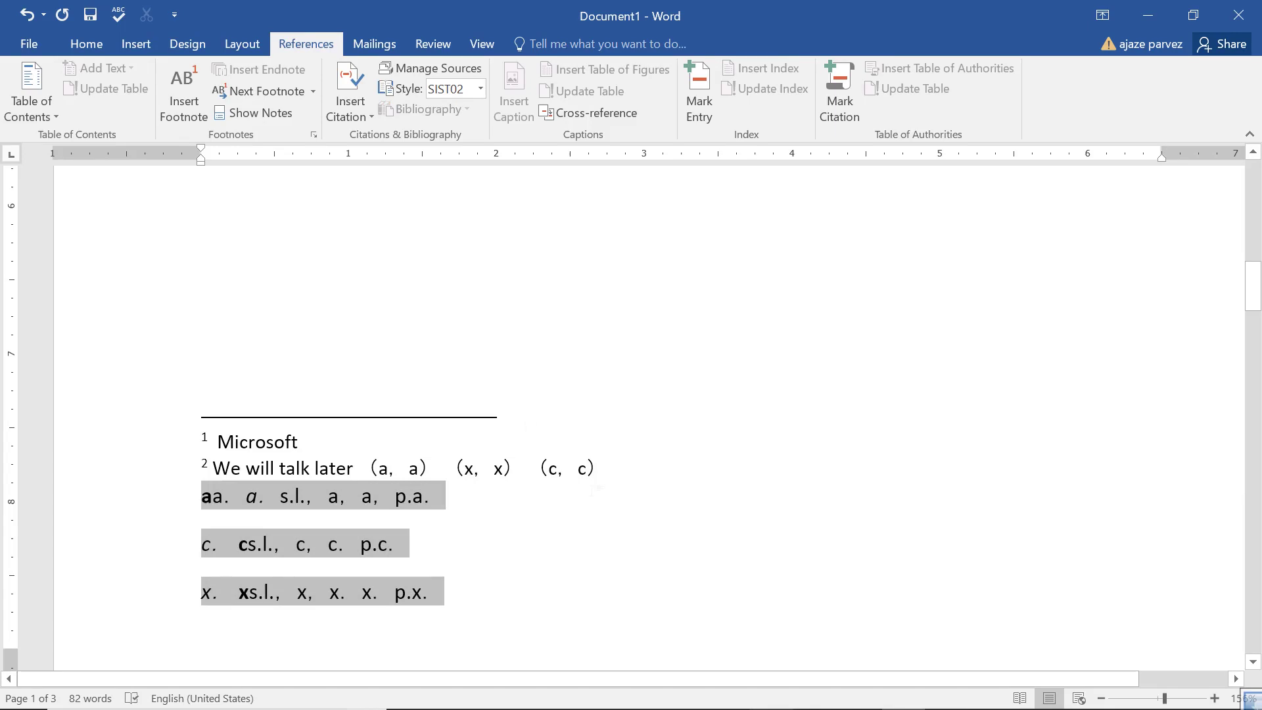
key("ctrl+z")
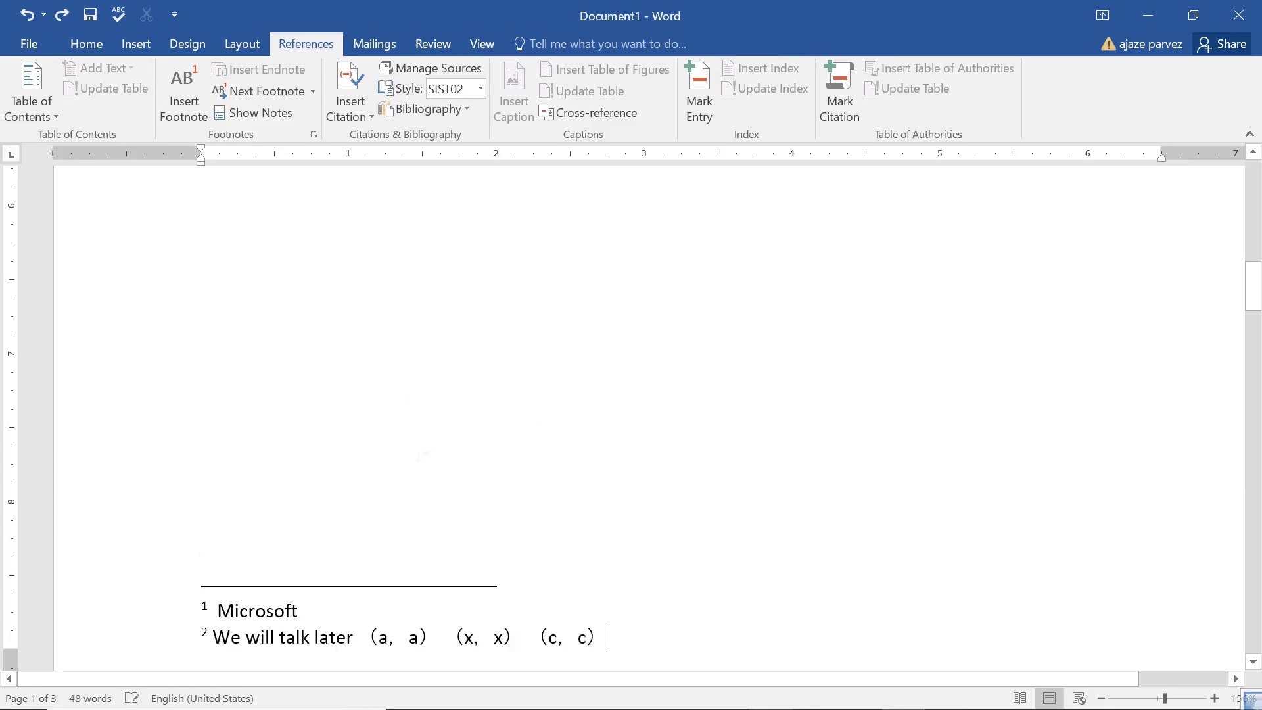
Delete all body content after the "Our expert-taught Word tutorials" line on the first page
scroll(422, 453, "down", 10, "ctrl")
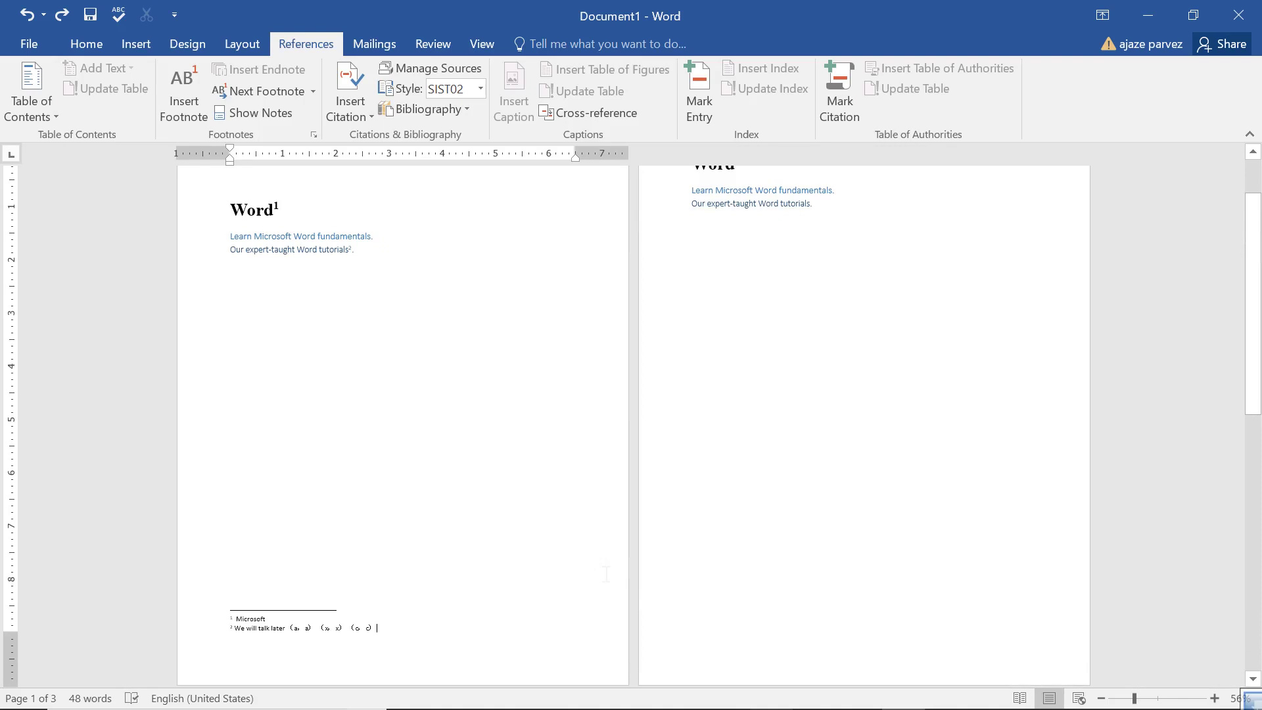
scroll(605, 572, "up", 2)
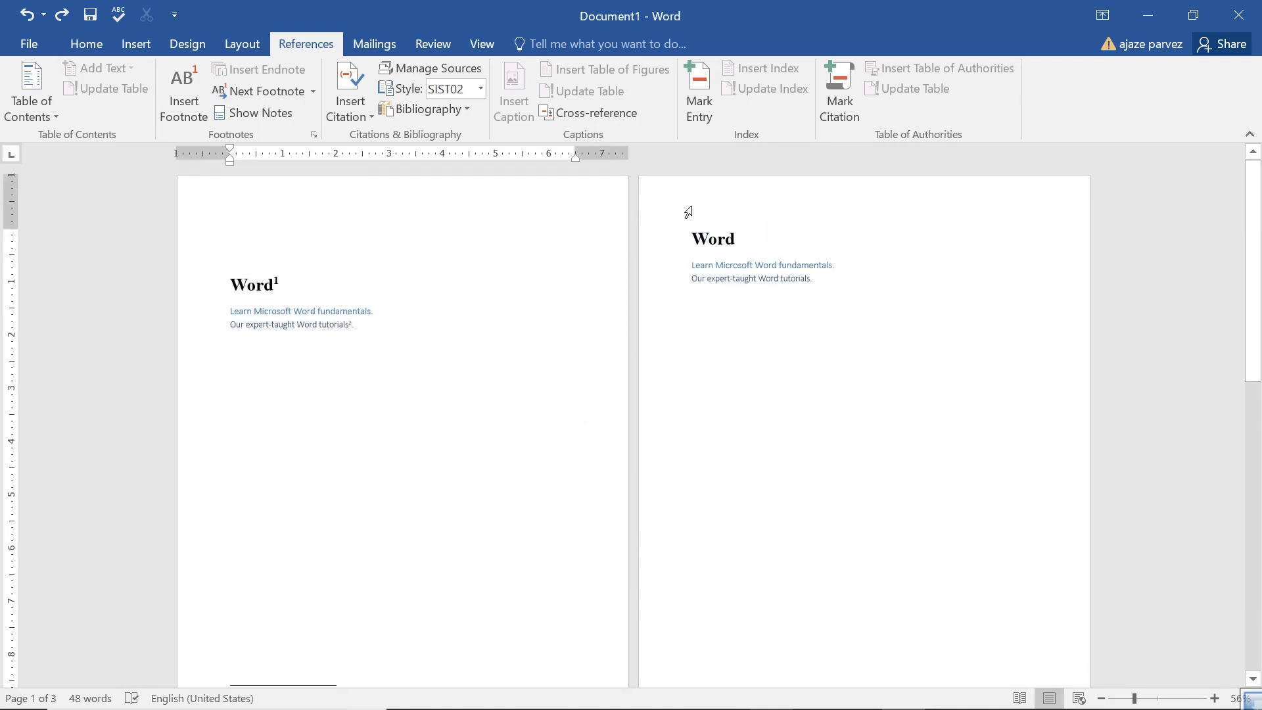
left_click(685, 238)
left_click(338, 334)
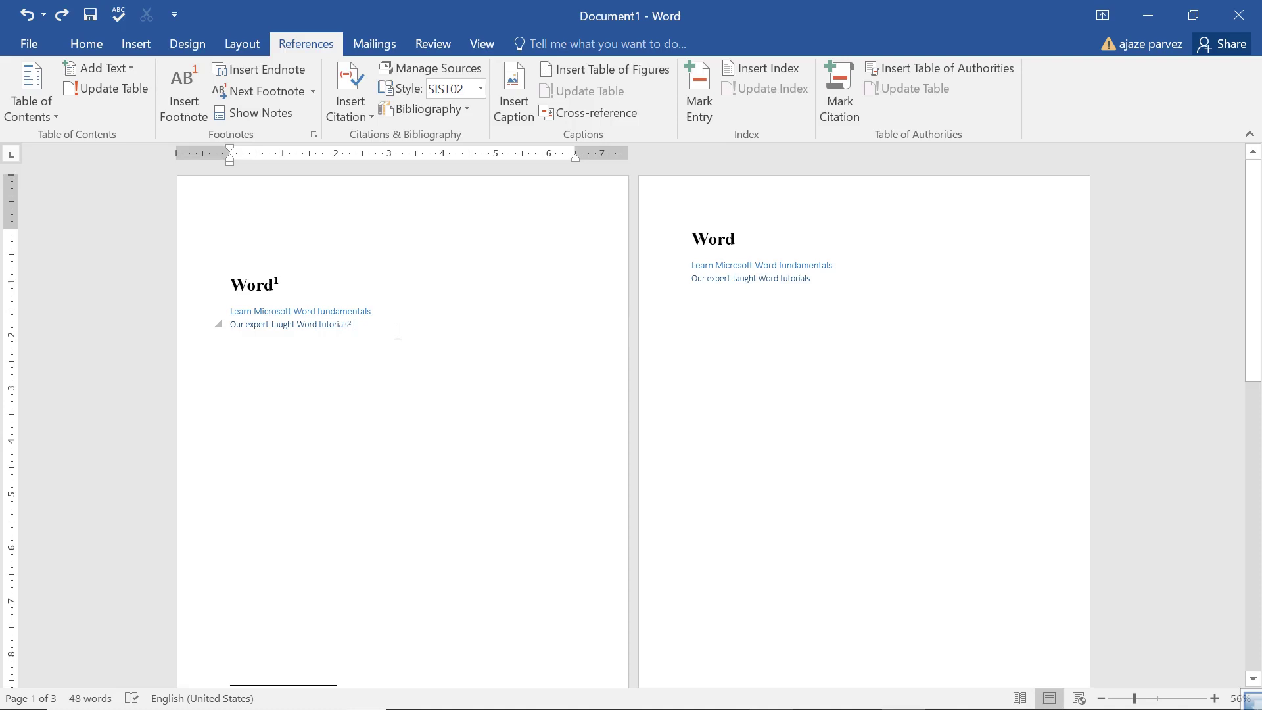
key("ctrl+shift+End")
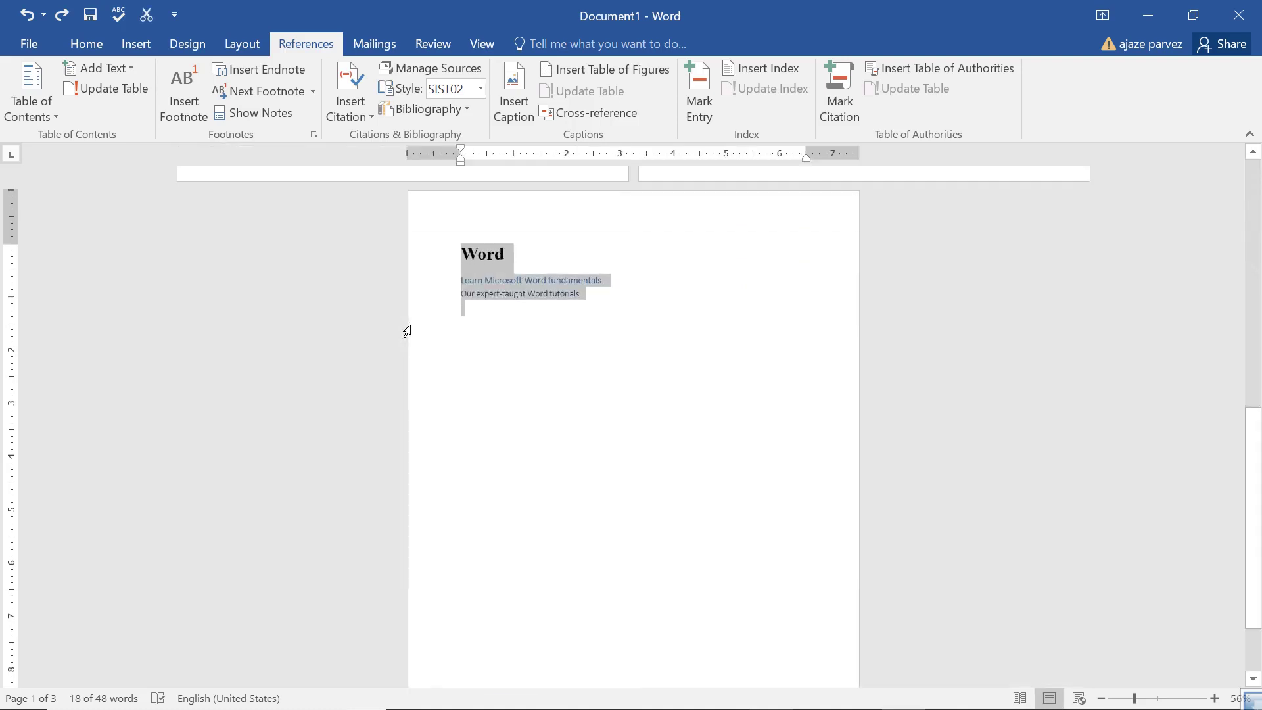
key("Delete")
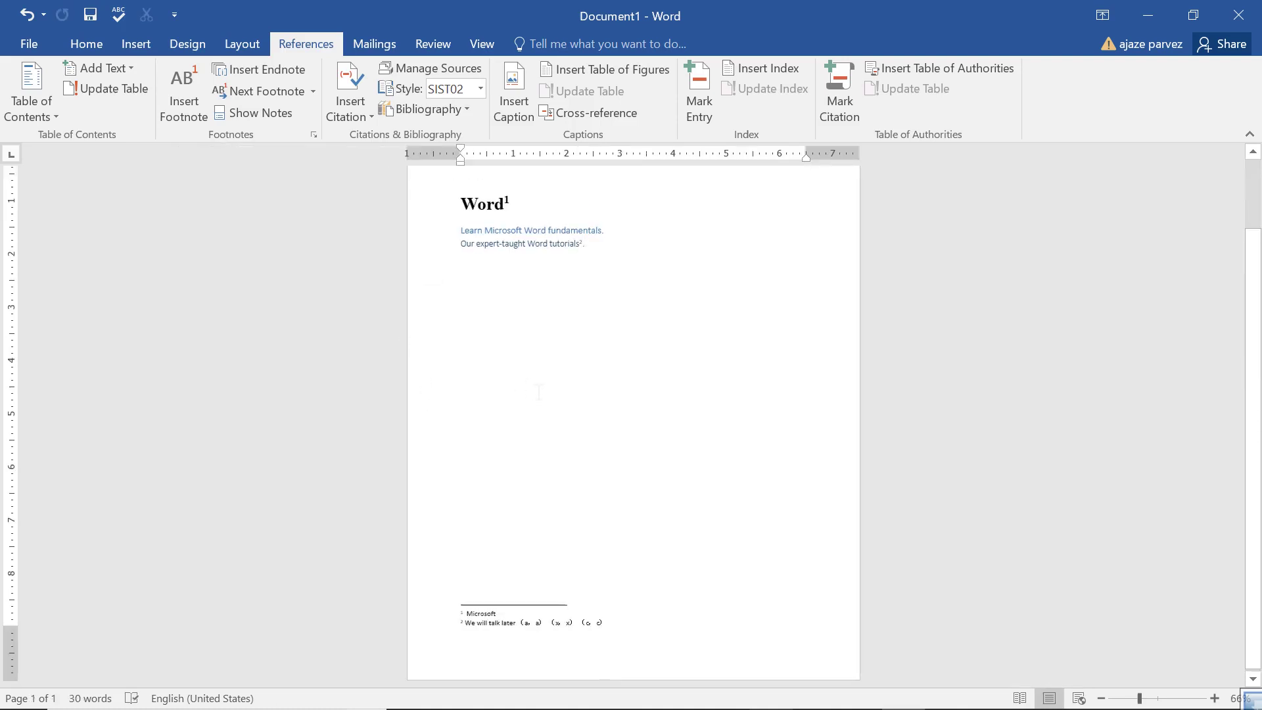
scroll(431, 400, "up", 3)
scroll(563, 330, "up", 1)
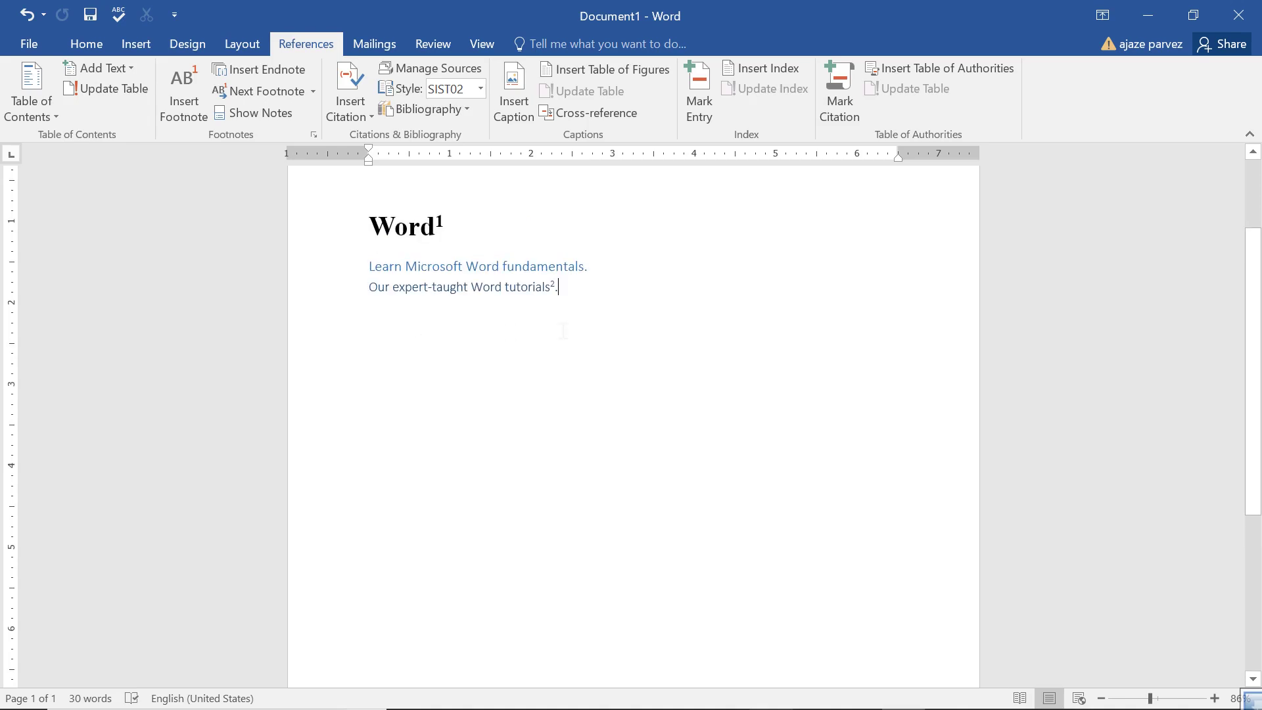
Insert the built-in References bibliography below the body text of the first page
key("ctrl+z")
left_click(184, 92)
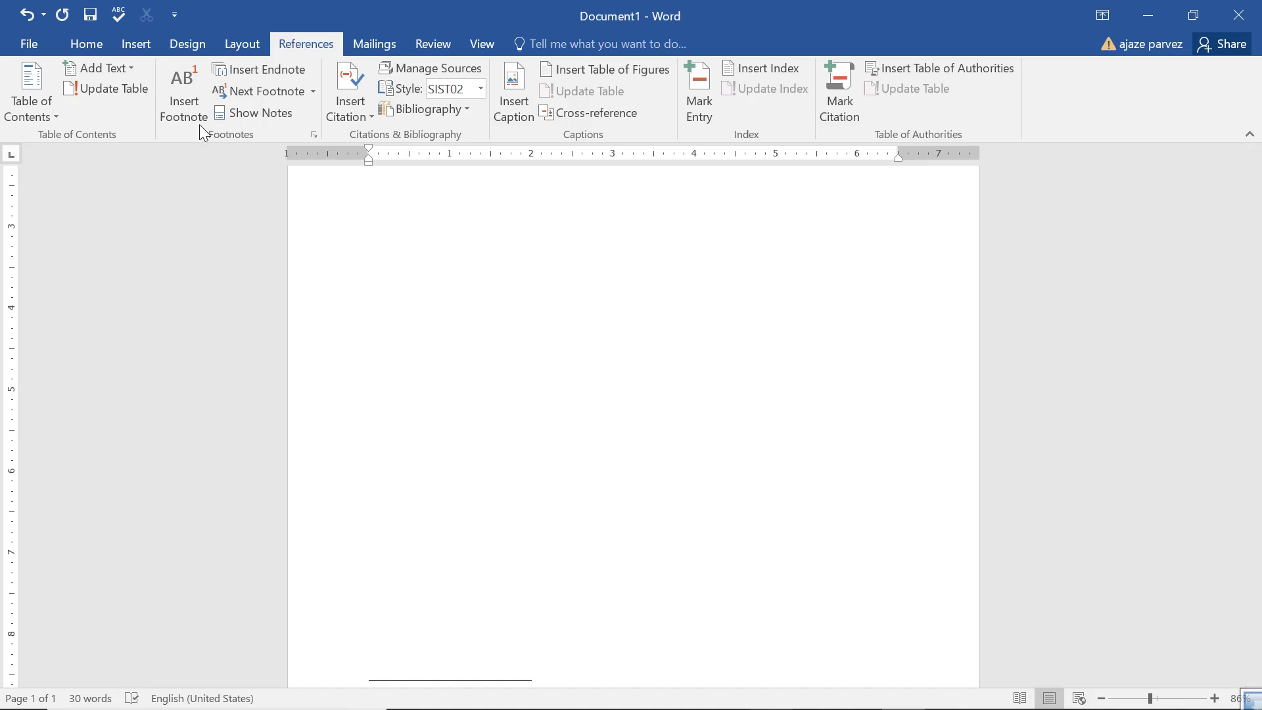
left_click(446, 109)
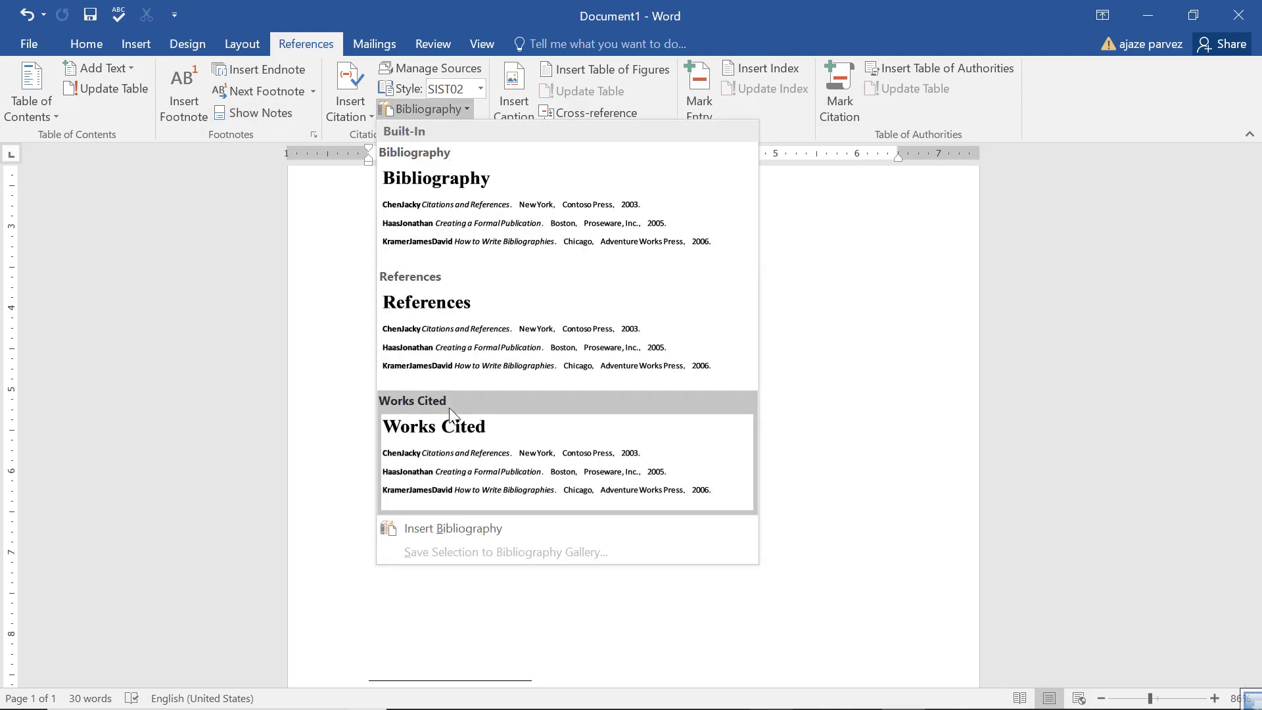
left_click(381, 367)
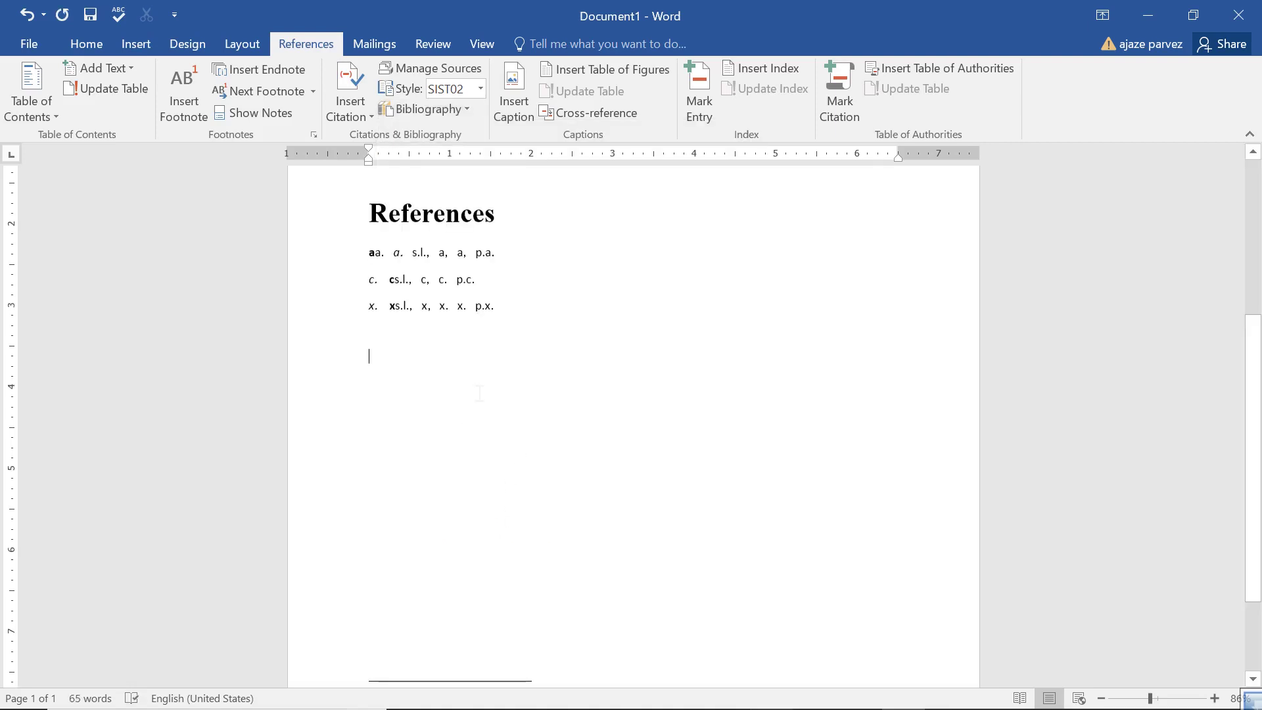
scroll(360, 338, "up", 3)
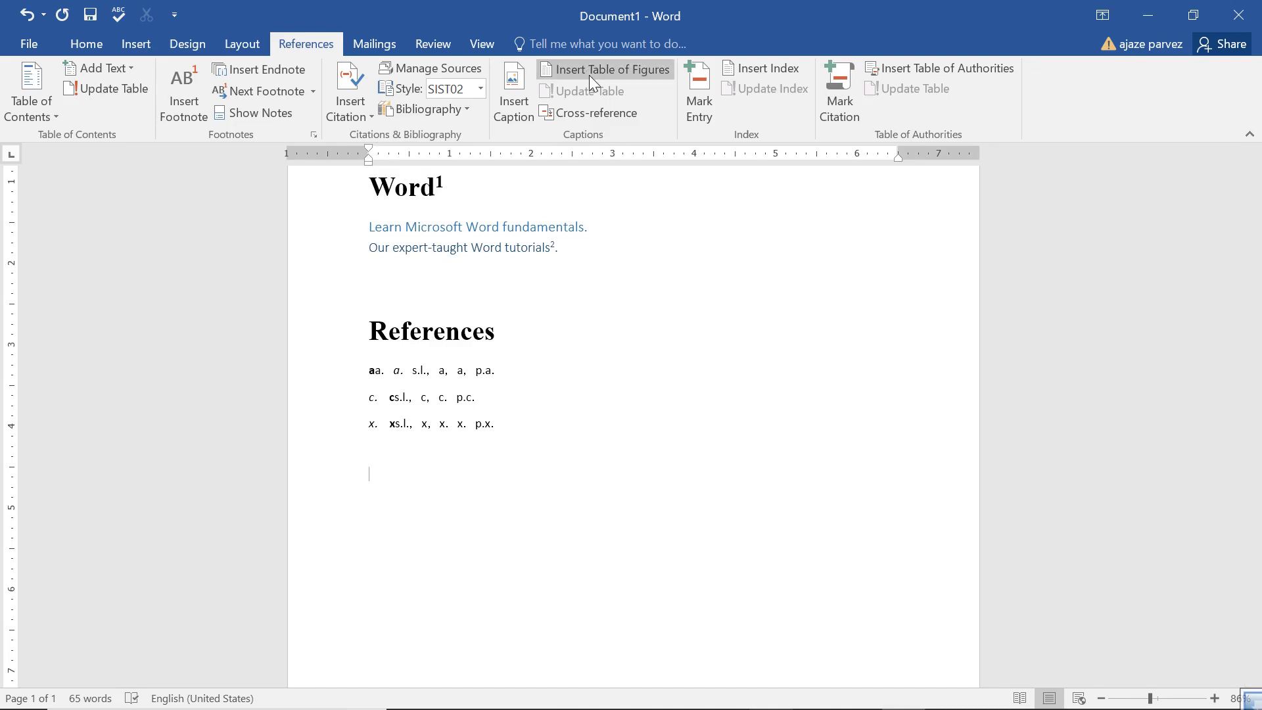
left_click(503, 370)
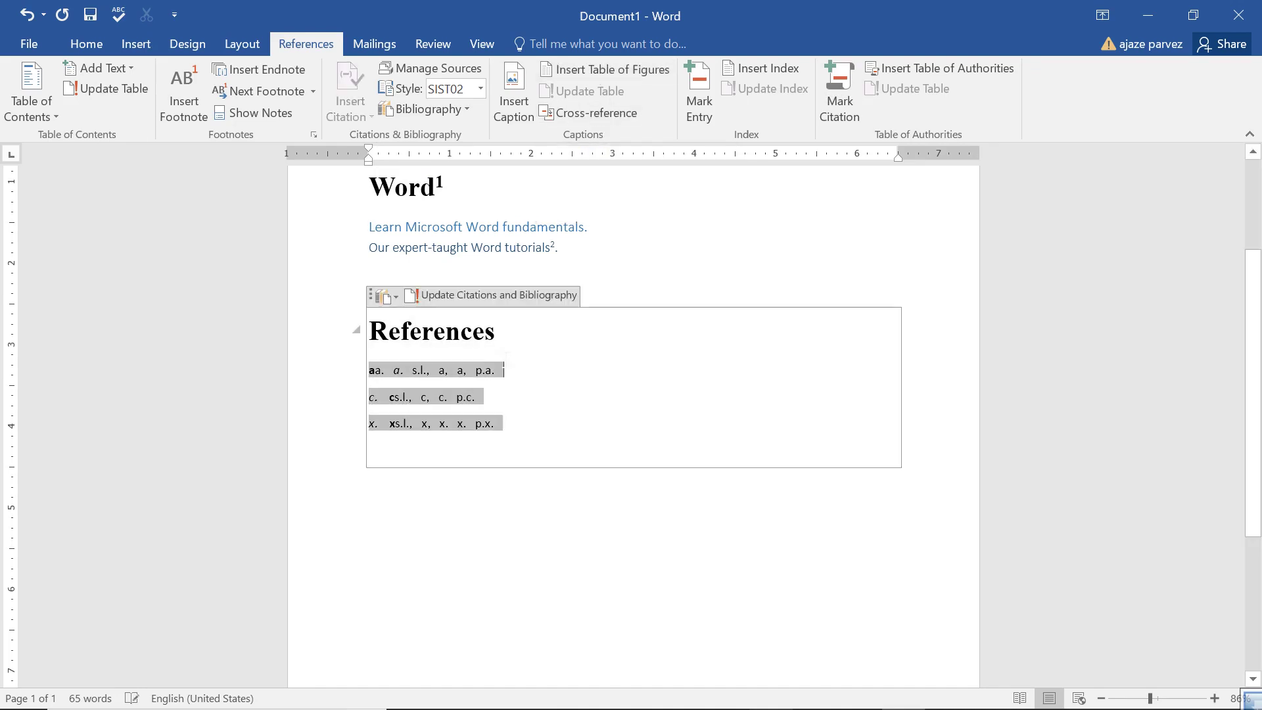
Insert the picture BABYPHOTO.jpg above the "Word" heading and shrink it proportionally to about 4.3 inches wide
left_click(414, 226)
scroll(413, 297, "up", 3)
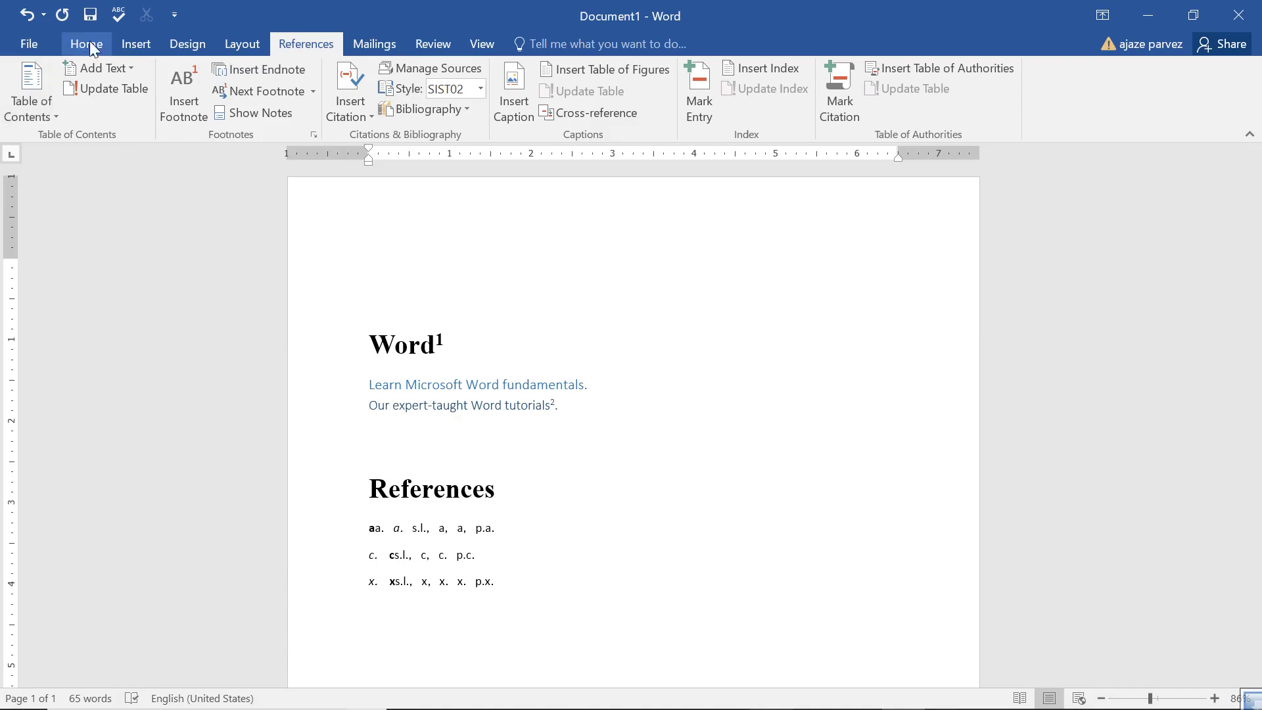
left_click(133, 44)
left_click(158, 107)
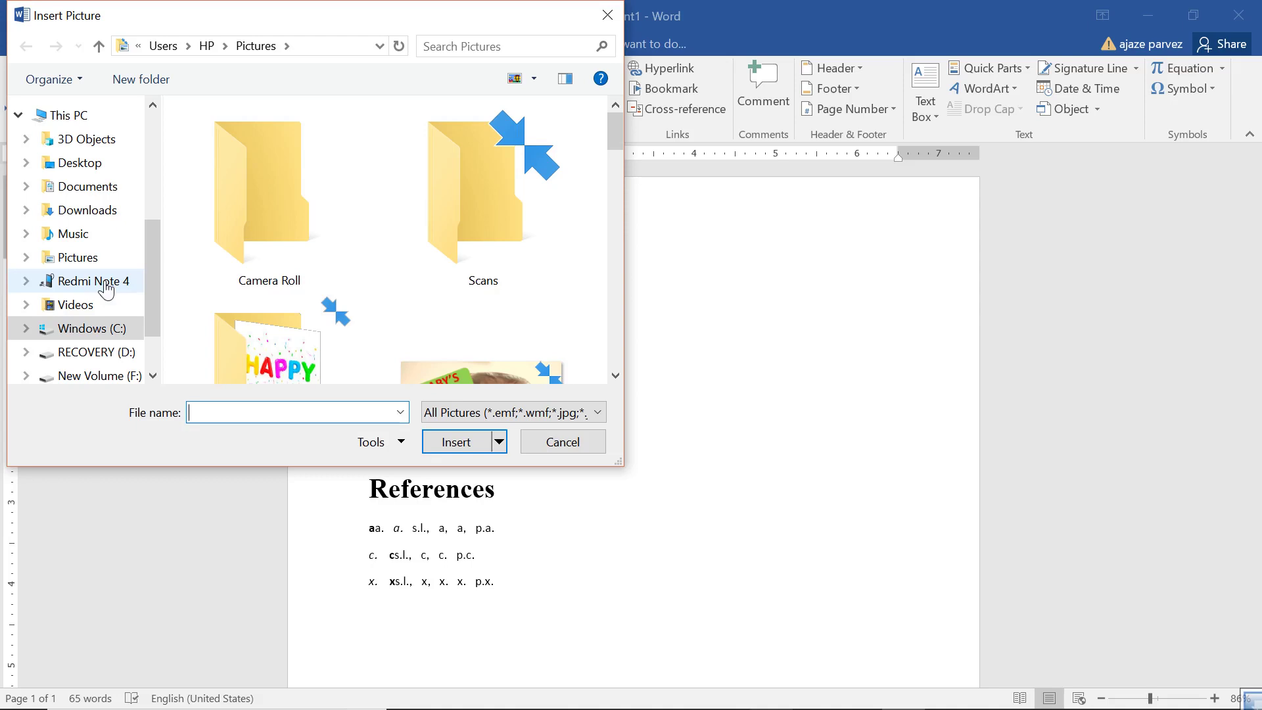
scroll(470, 324, "down", 5)
scroll(493, 253, "up", 3)
left_click(495, 255)
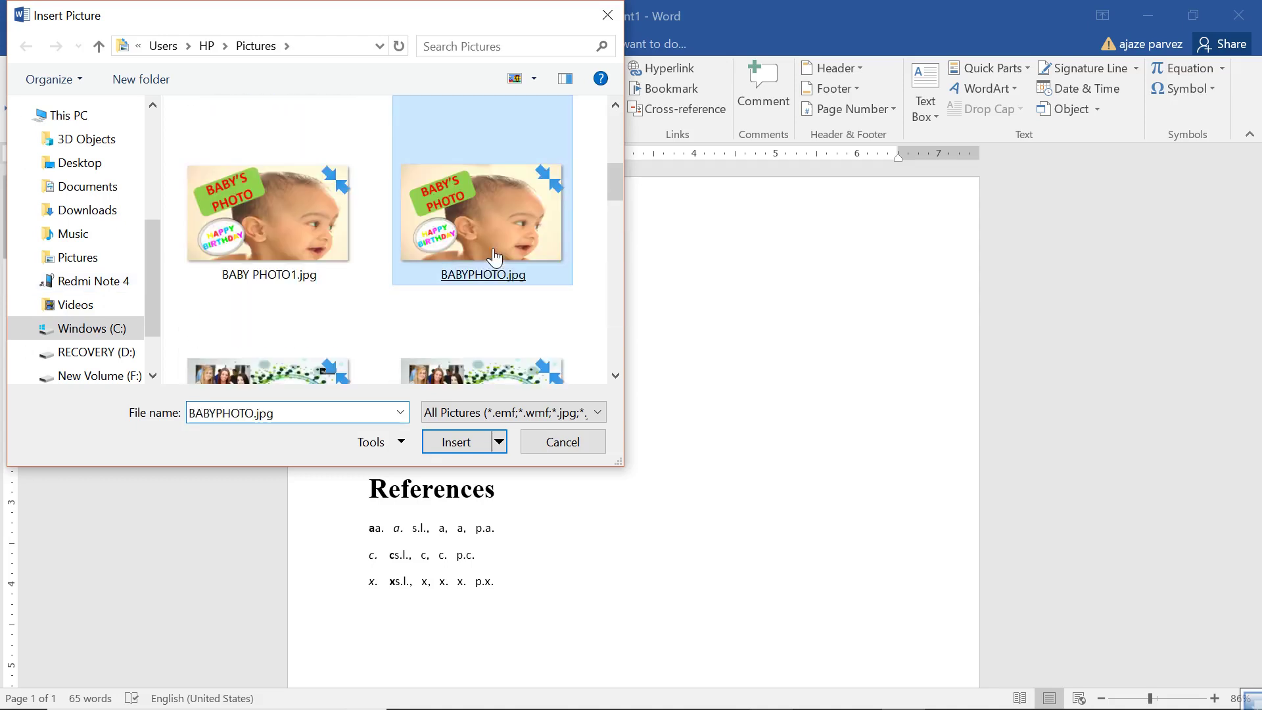
double_click(494, 255)
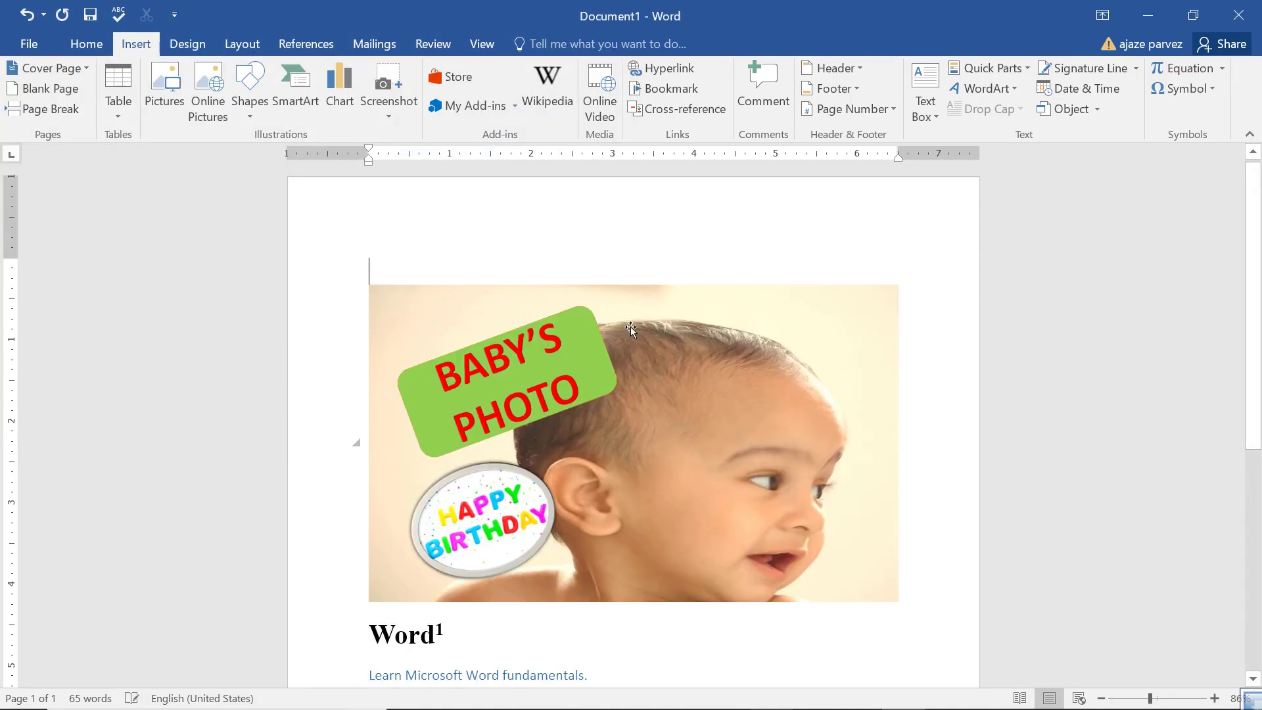
left_click(834, 319)
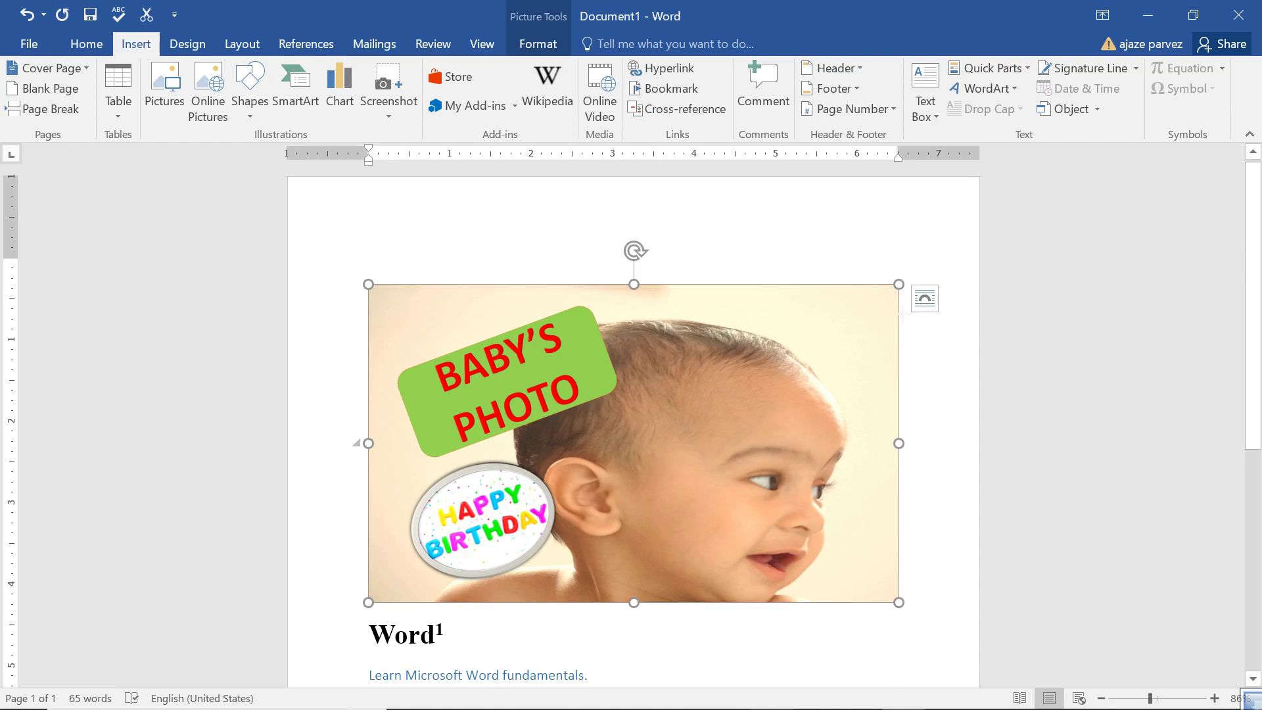
left_click_drag(898, 602, 717, 493)
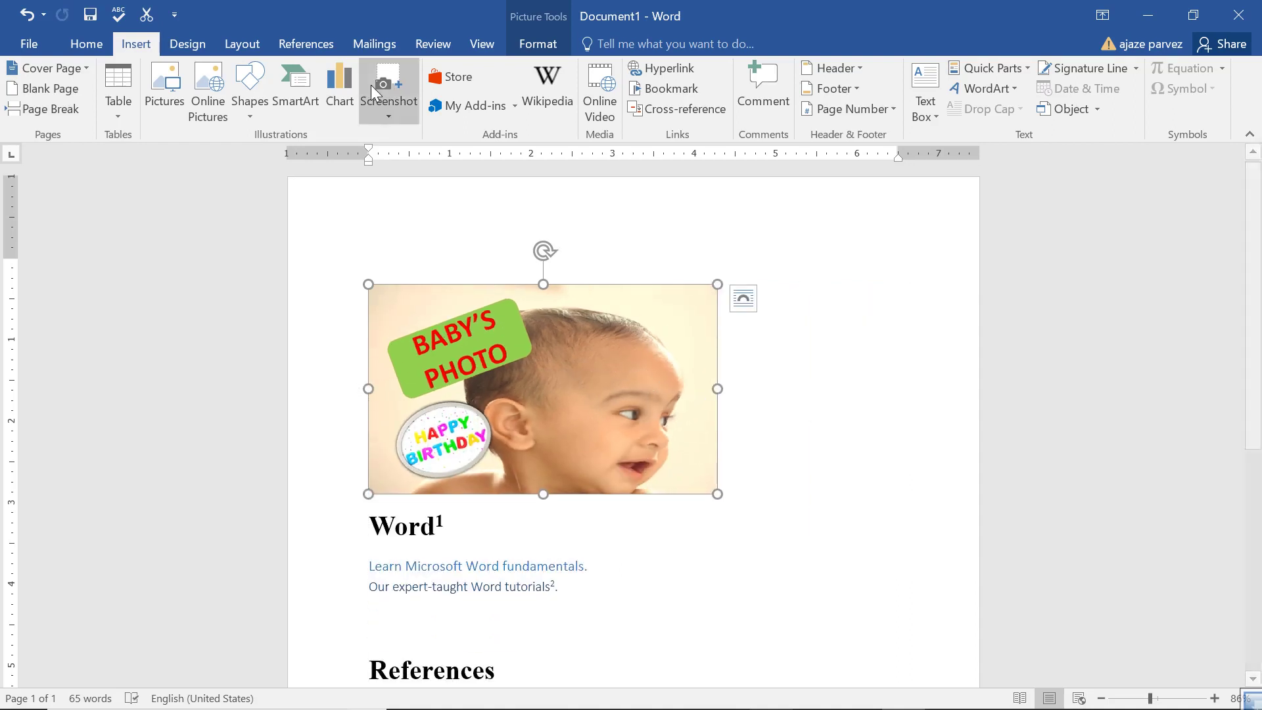
Add the caption "Figure 1baby photo" below the baby picture, using the Figure label
left_click(299, 45)
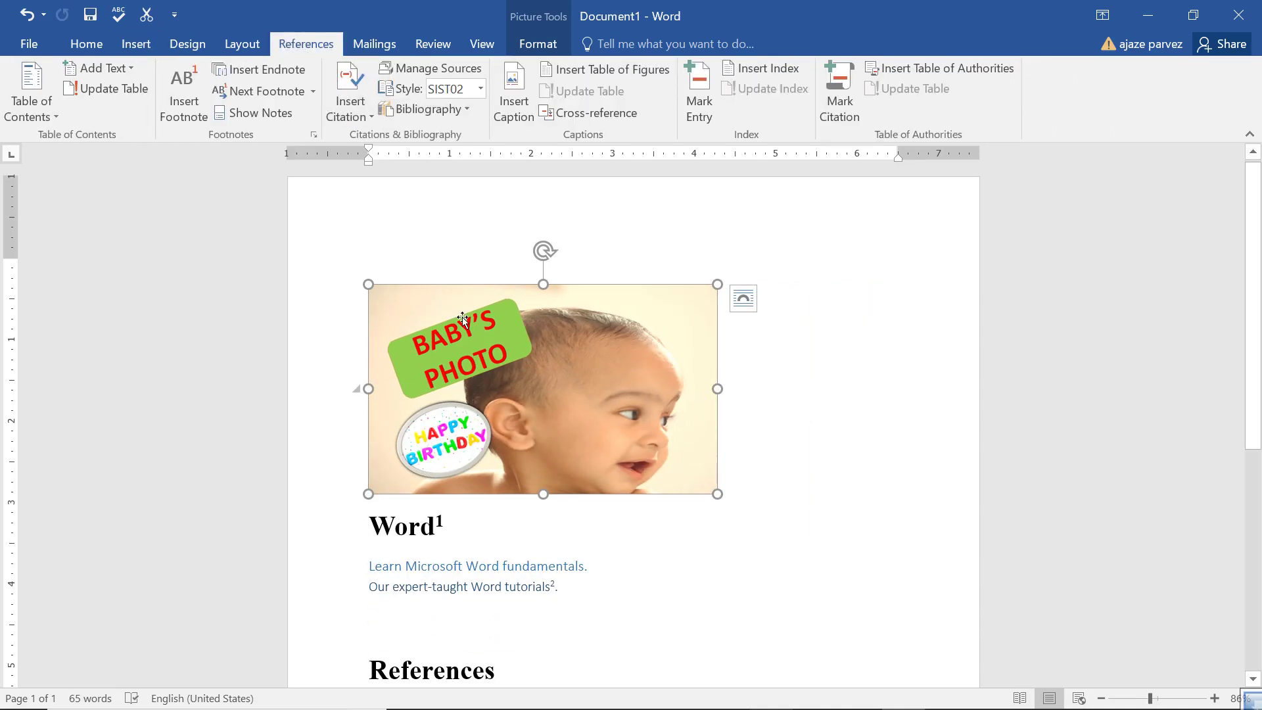
left_click(514, 92)
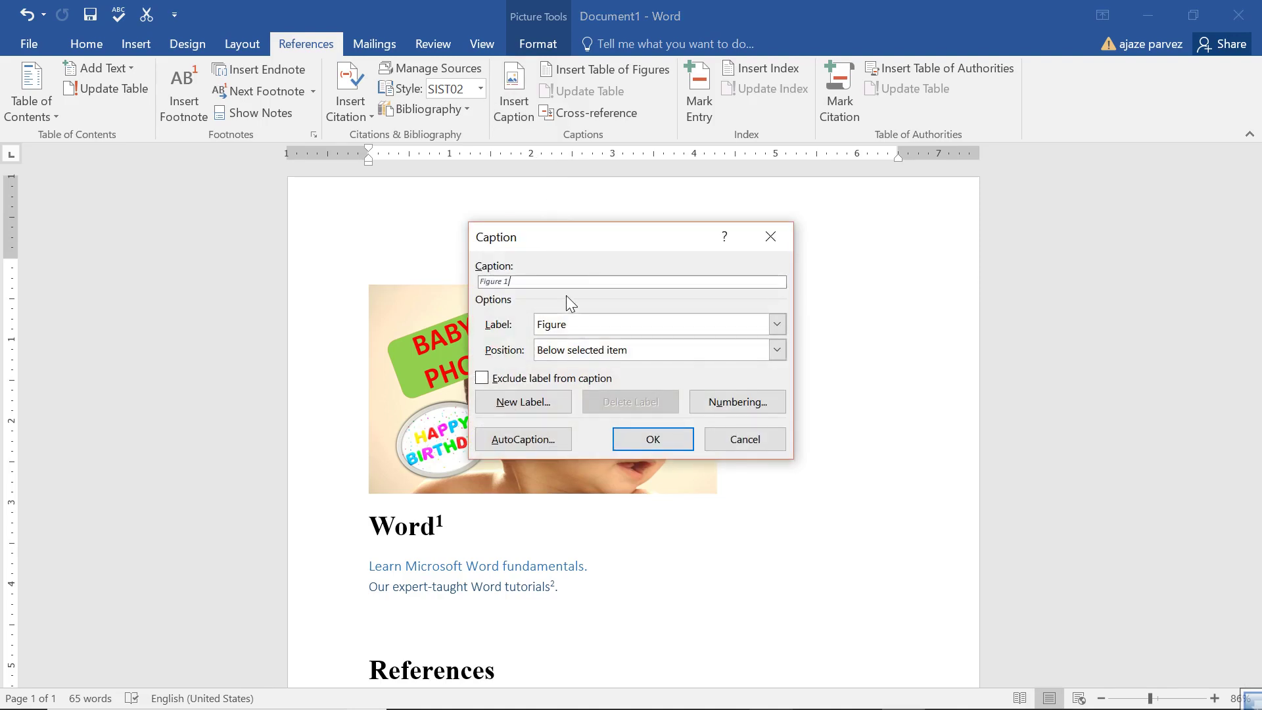
type("babb")
type(" photo")
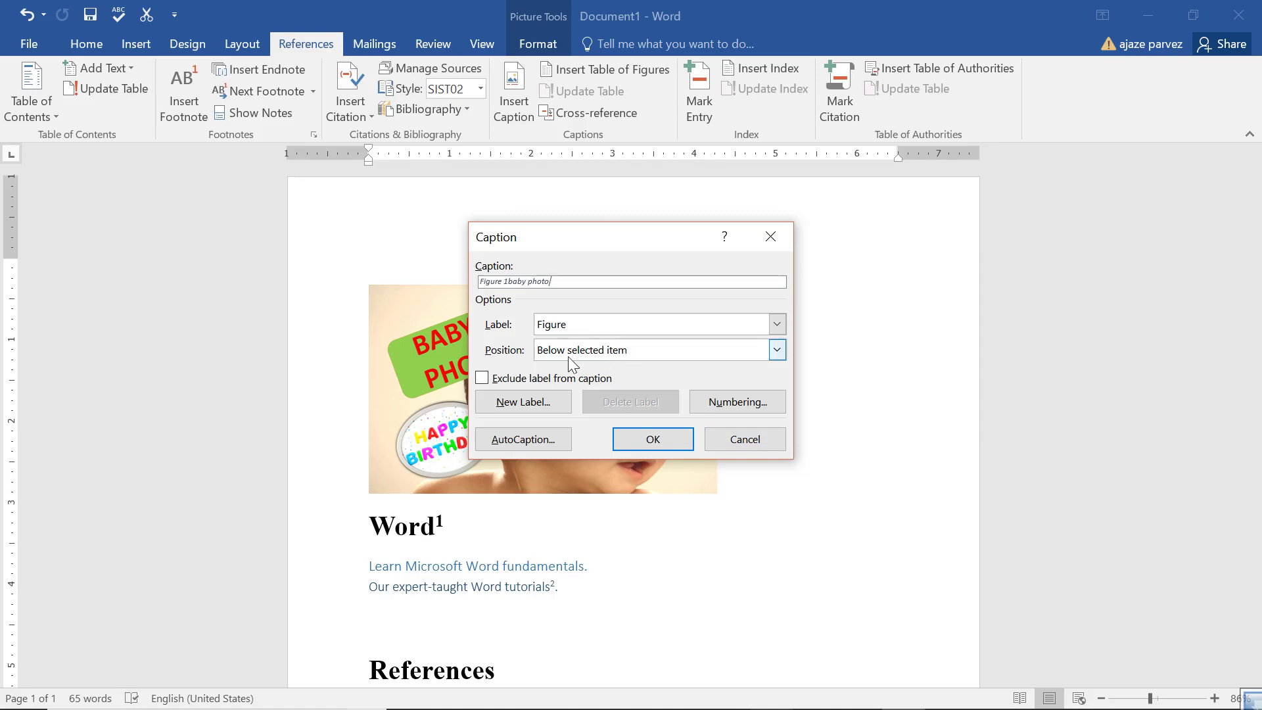
left_click(660, 439)
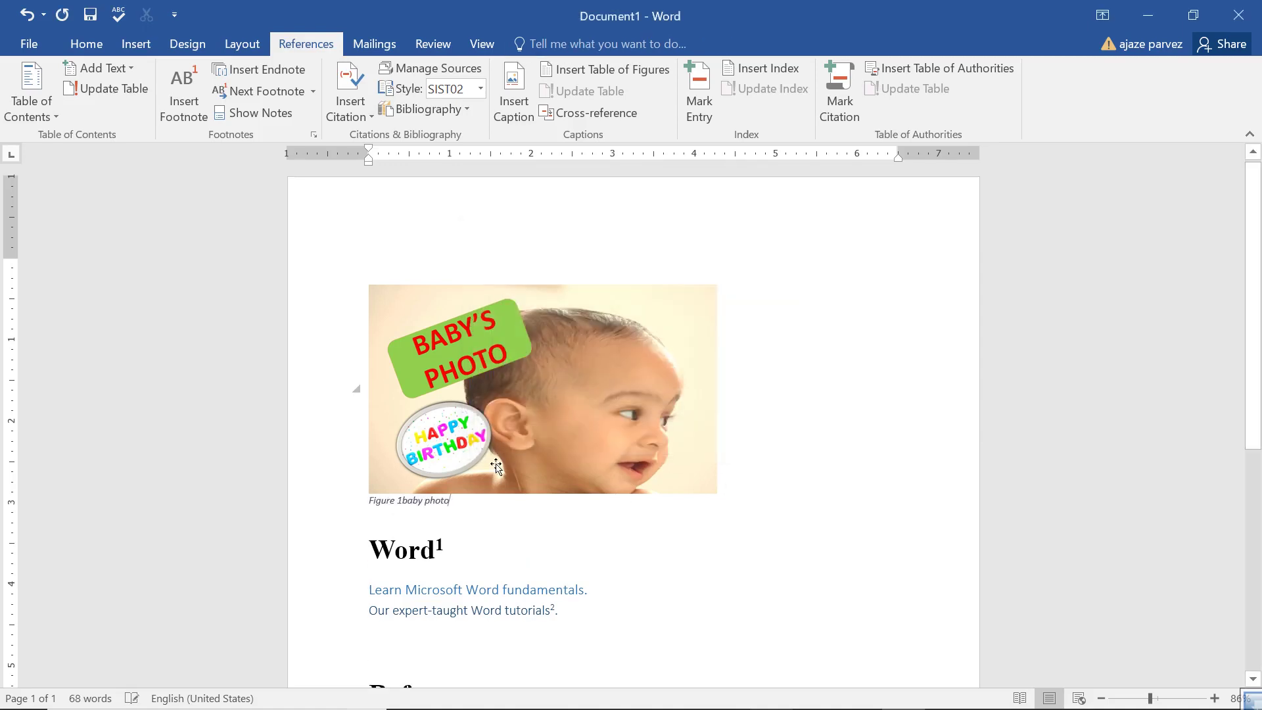
Add two new lines below the caption and insert the picture download (1).jpg there
key("Return")
key("Return")
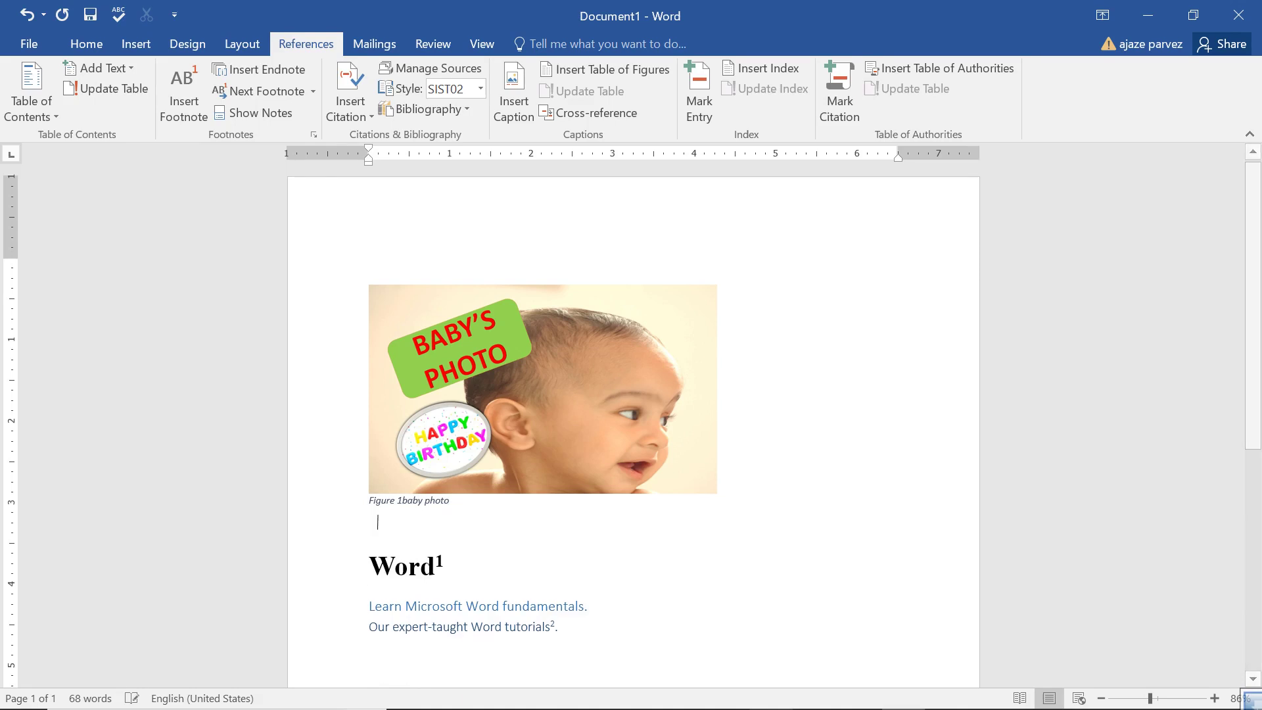
left_click(121, 43)
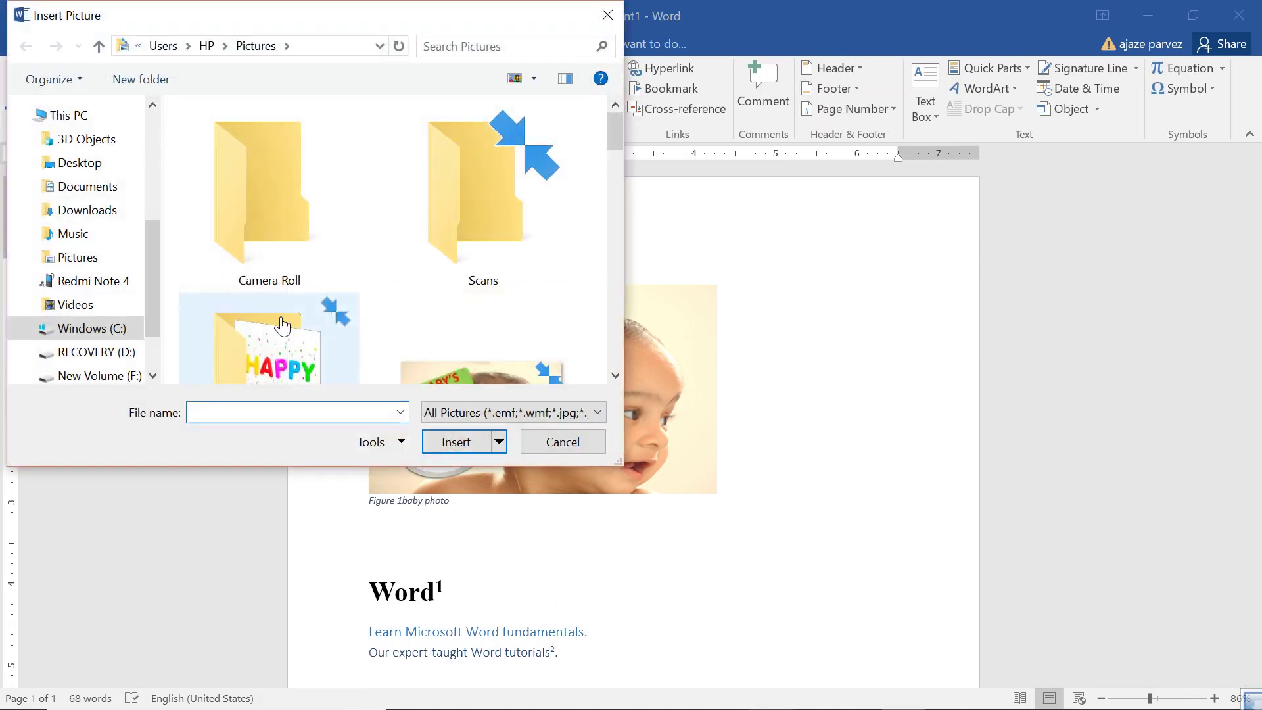
scroll(283, 327, "down", 10)
double_click(267, 283)
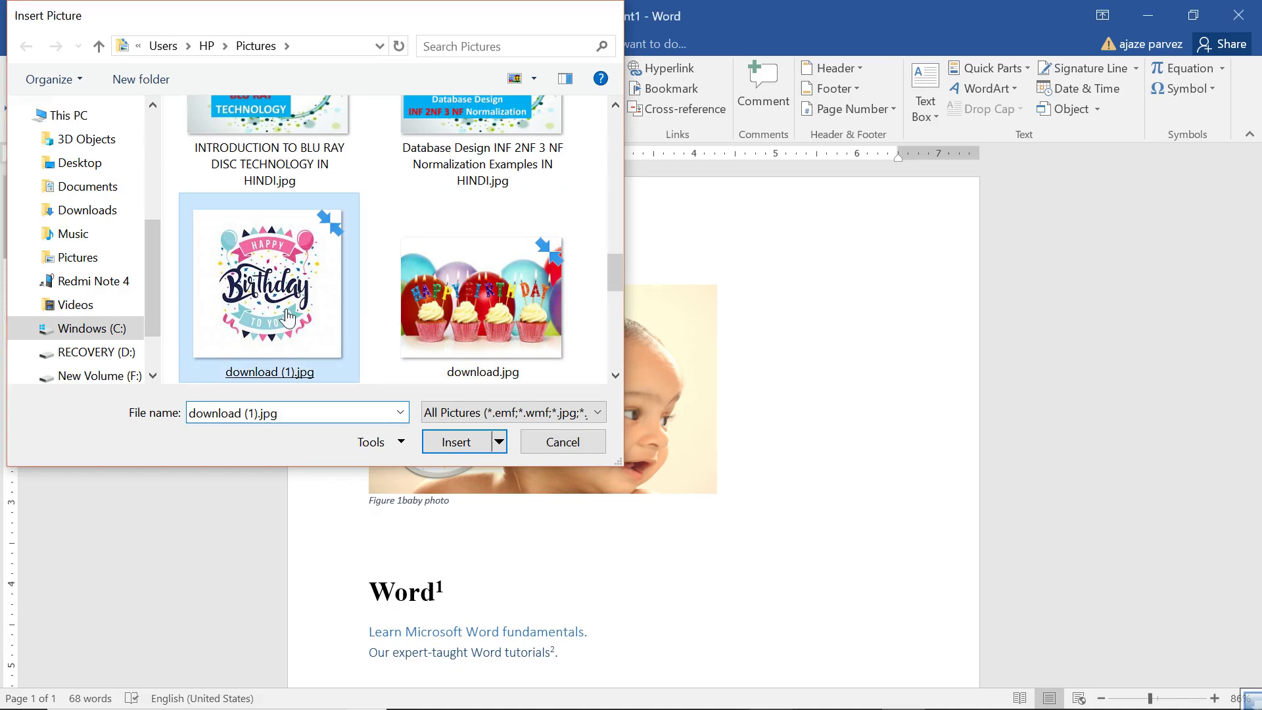
Add the caption "Figure 1Happy B day" below the baby picture, using the Figure label
scroll(518, 565, "down", 2)
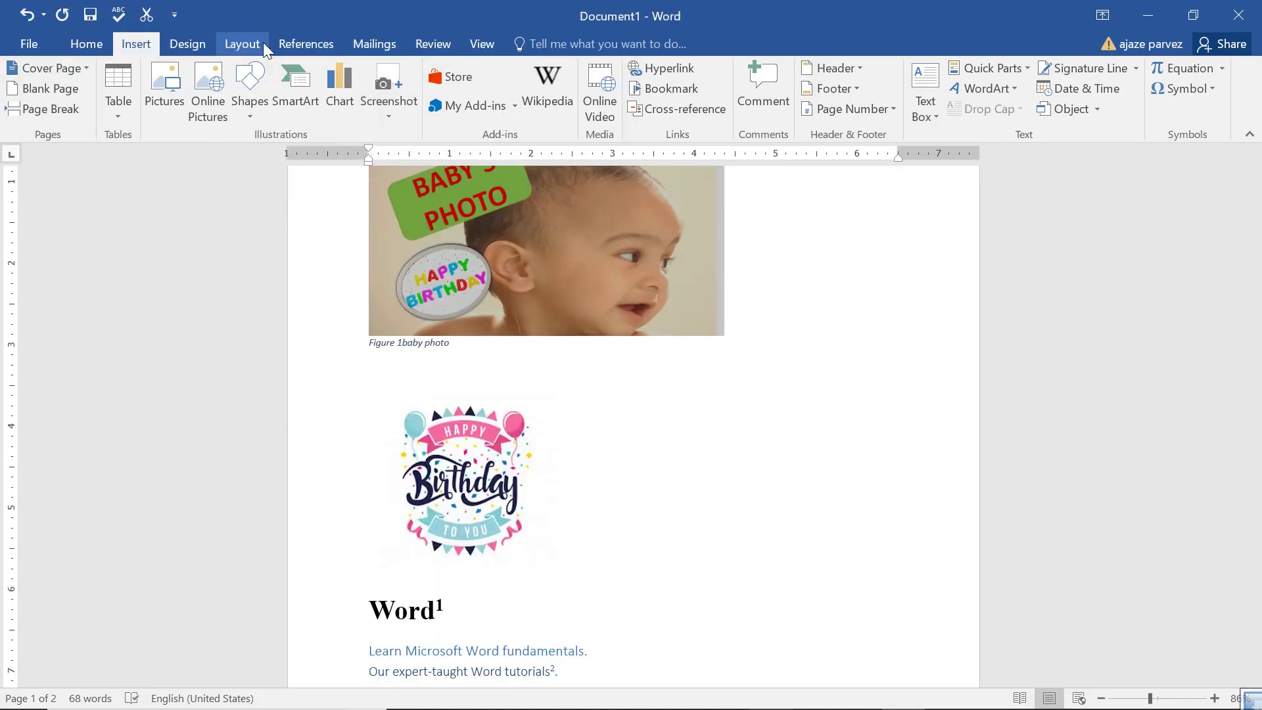
left_click(305, 43)
left_click(514, 98)
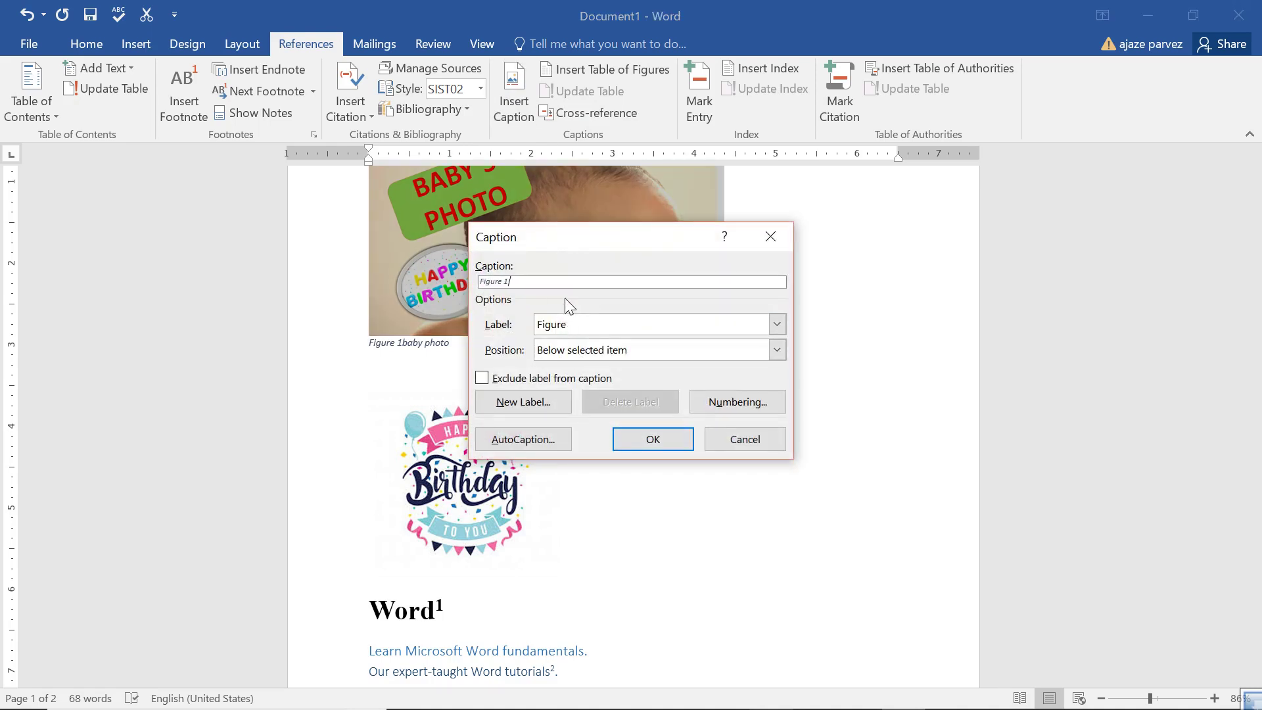
type("Hap")
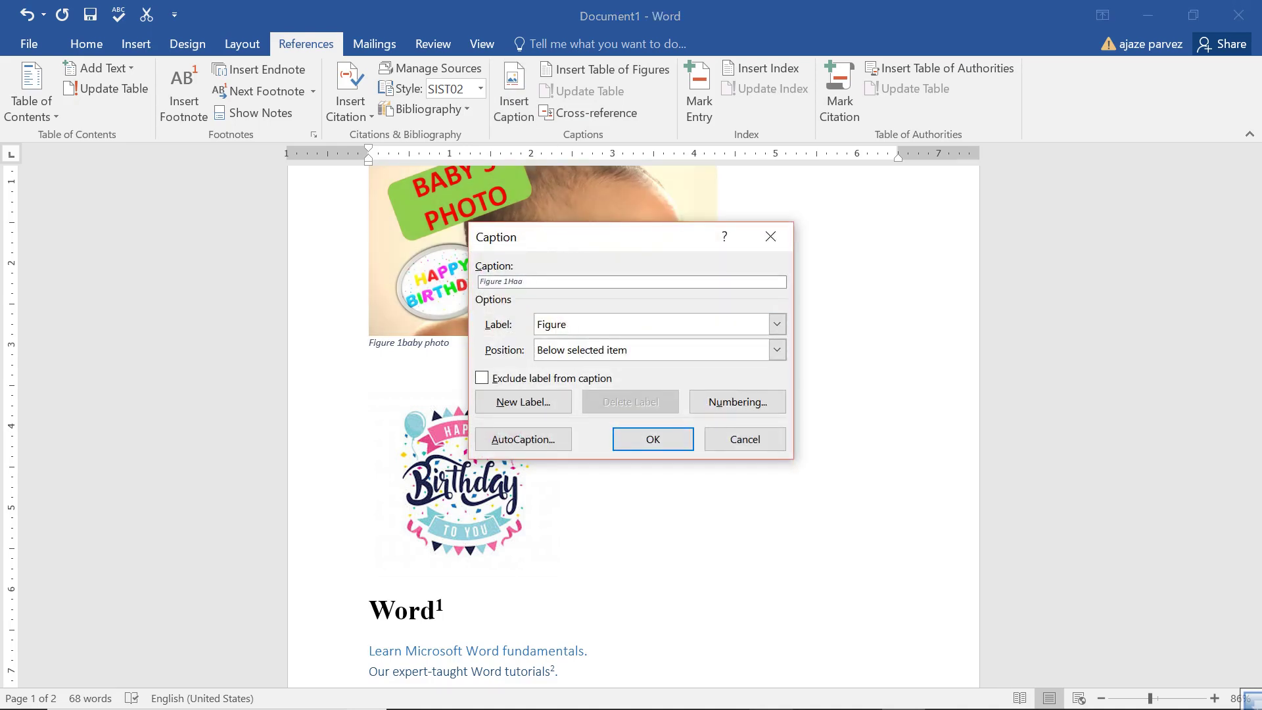
type("py B day")
left_click(653, 440)
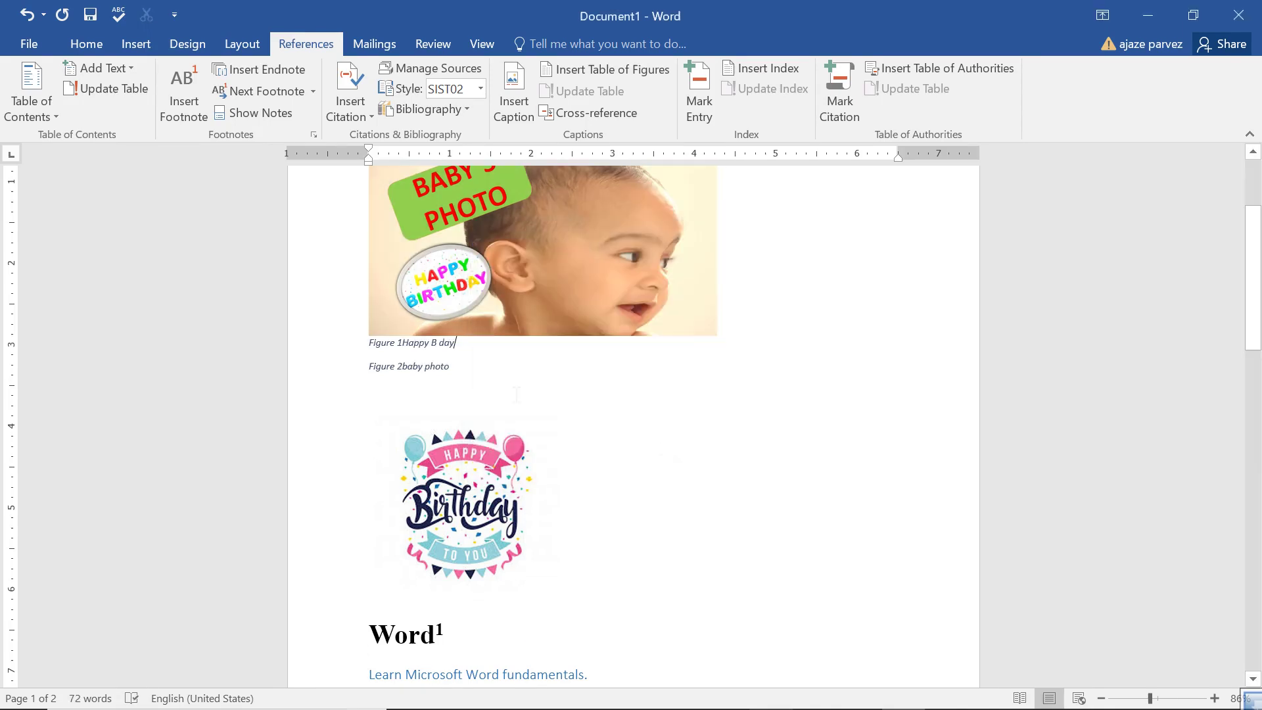
scroll(543, 408, "up", 2)
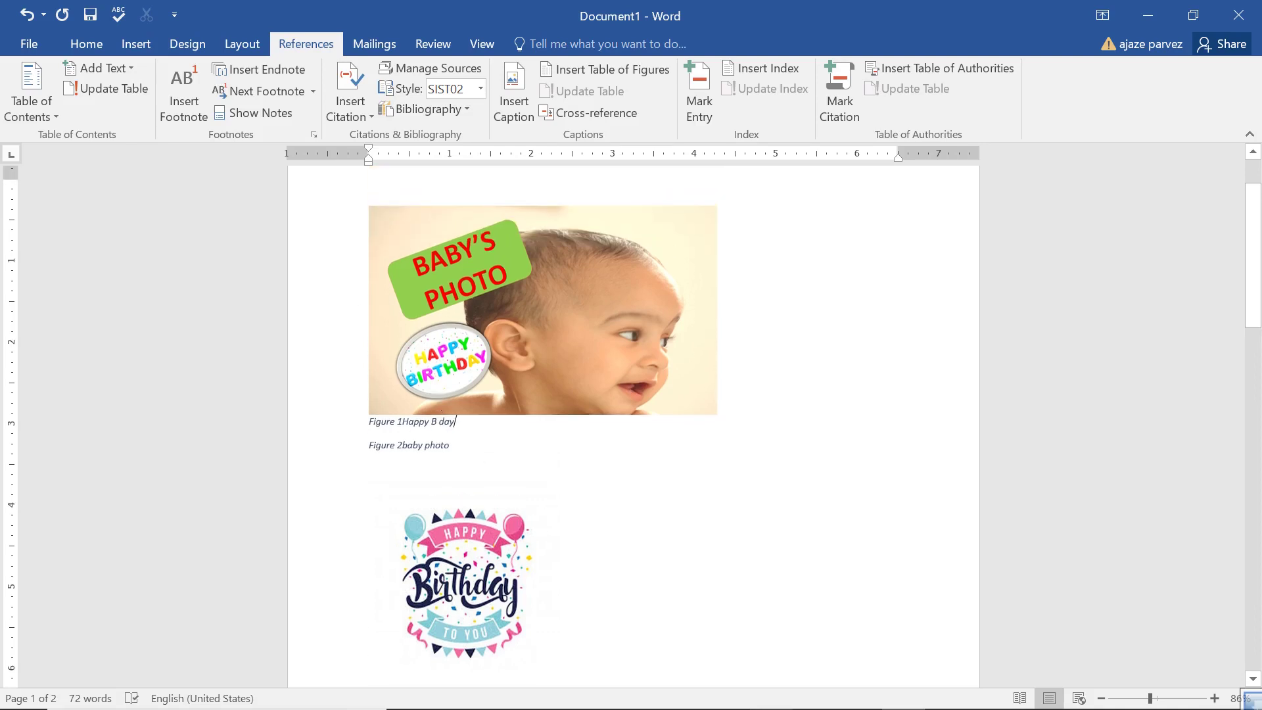
left_click_drag(368, 201, 470, 449)
left_click(409, 431)
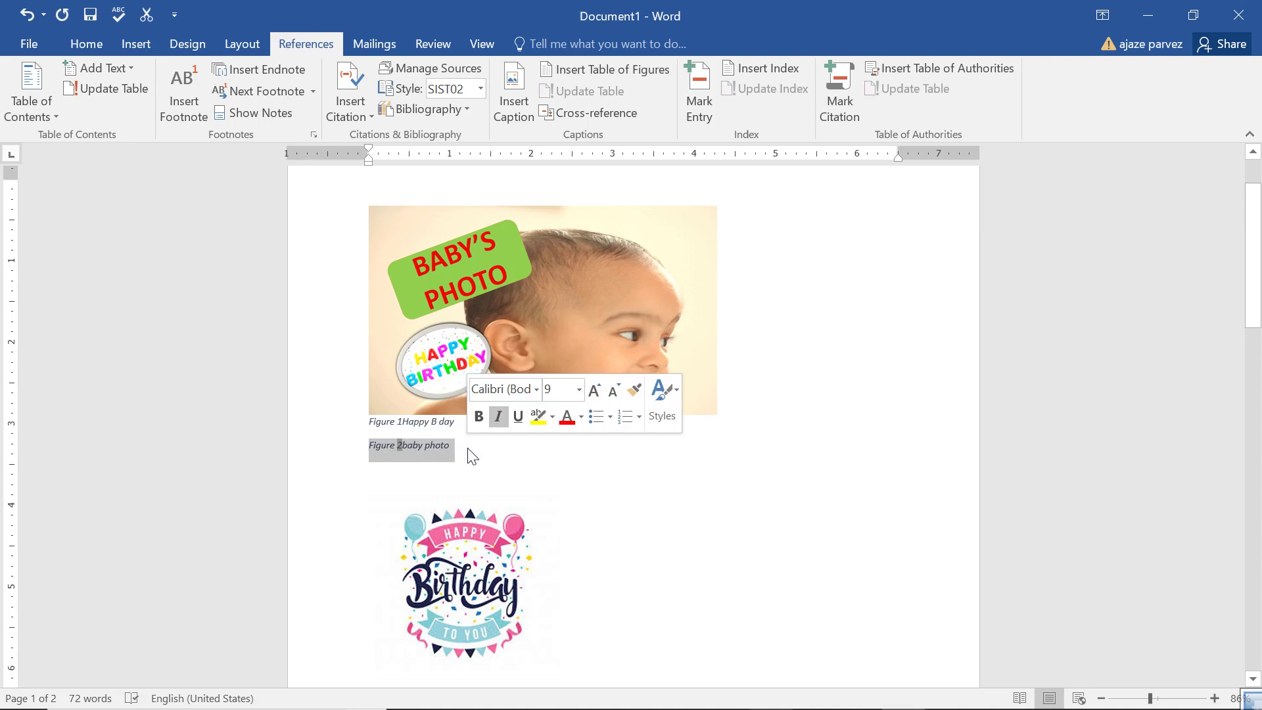
key("Down")
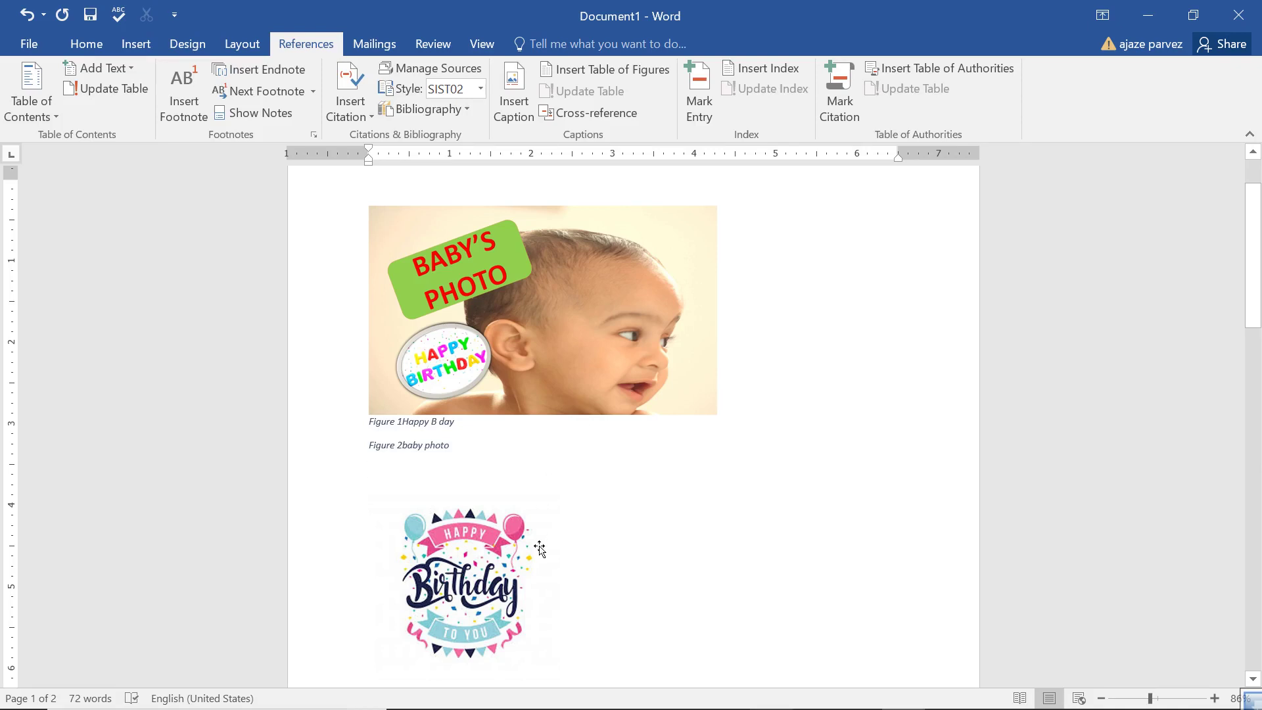
Add four blank lines above the baby picture at the start of the first page
scroll(358, 394, "up", 2)
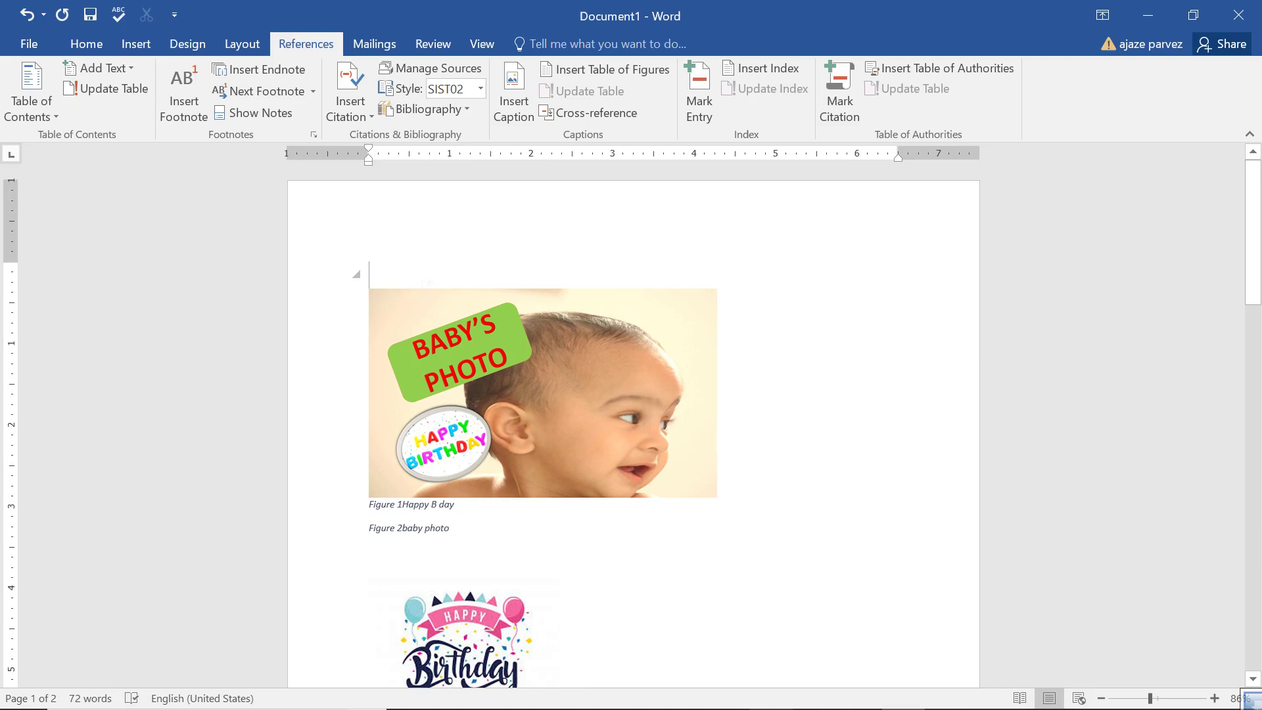
key("Return")
key("Return")
key("Return")
key("Return")
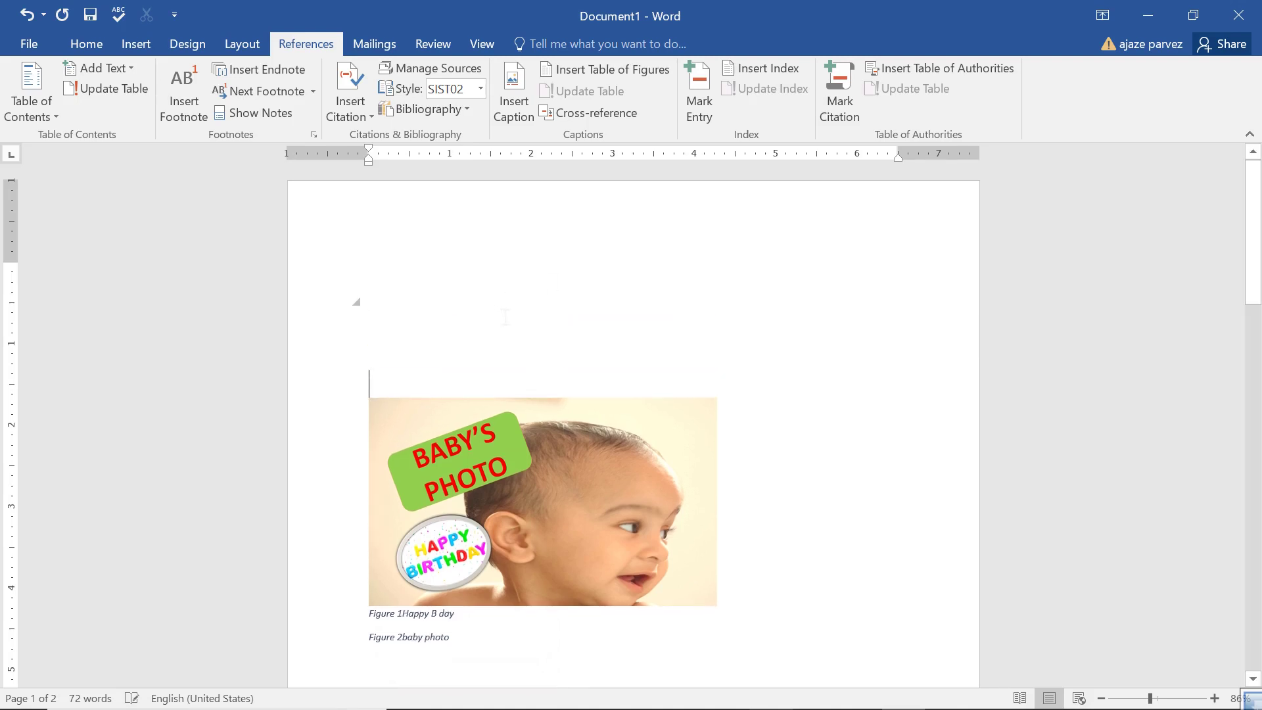
Insert a table of figures on the first blank line of page 1, using the Figure caption label and the From template format
key("Up")
key("Up")
key("Up")
key("Up")
left_click(577, 70)
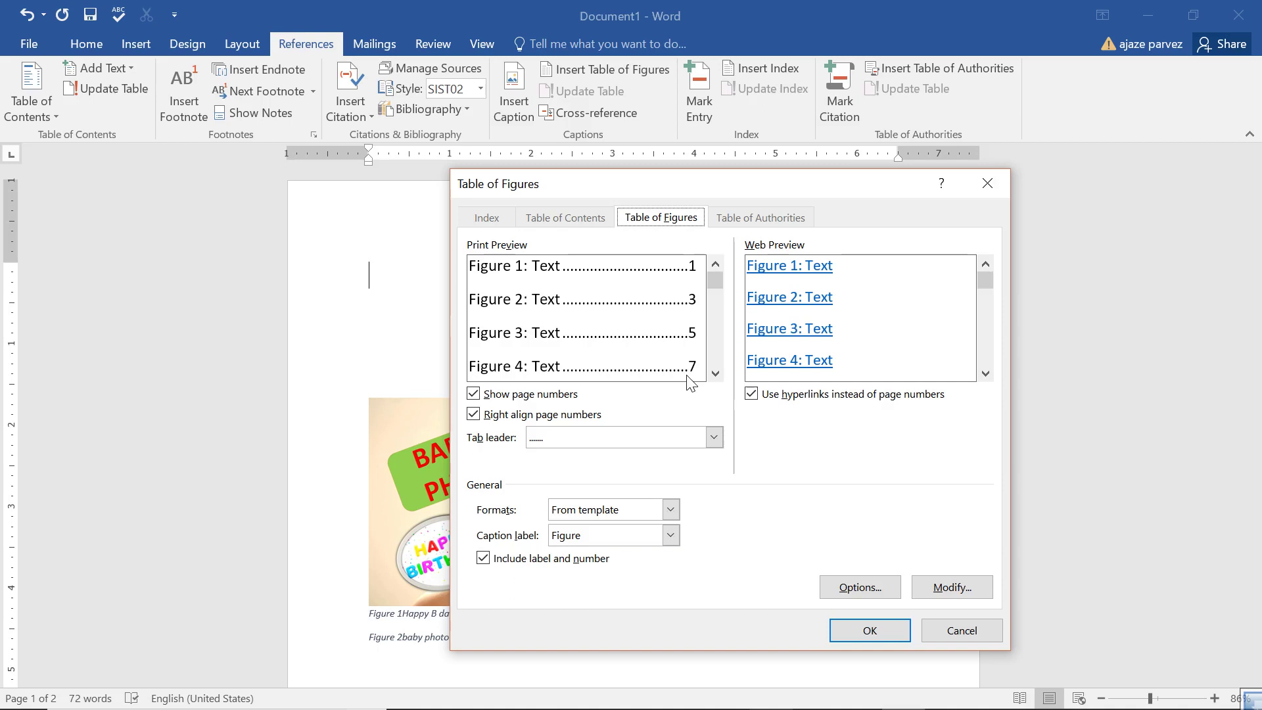
left_click(877, 630)
Follow the "baby photo" link in the table of figures to its caption and compare the entries with the captions
scroll(488, 395, "down", 3)
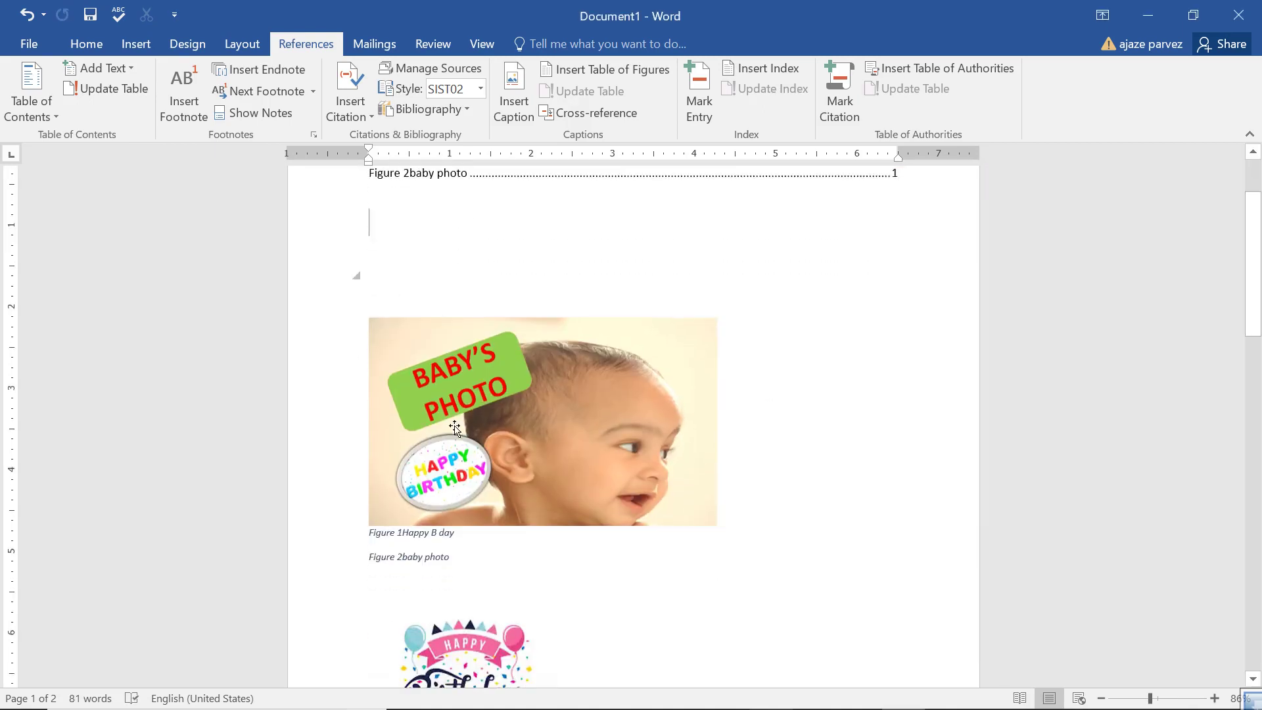
scroll(429, 535, "up", 1)
scroll(429, 535, "up", 2)
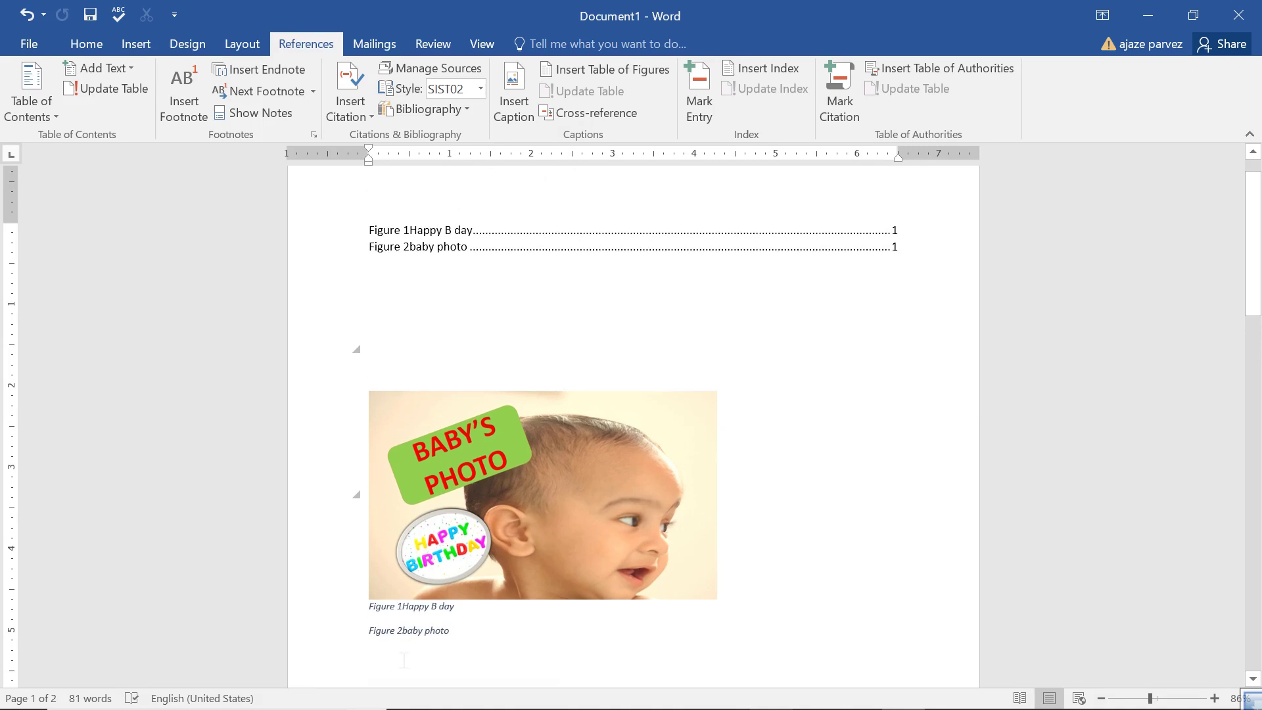
left_click(471, 292, "ctrl")
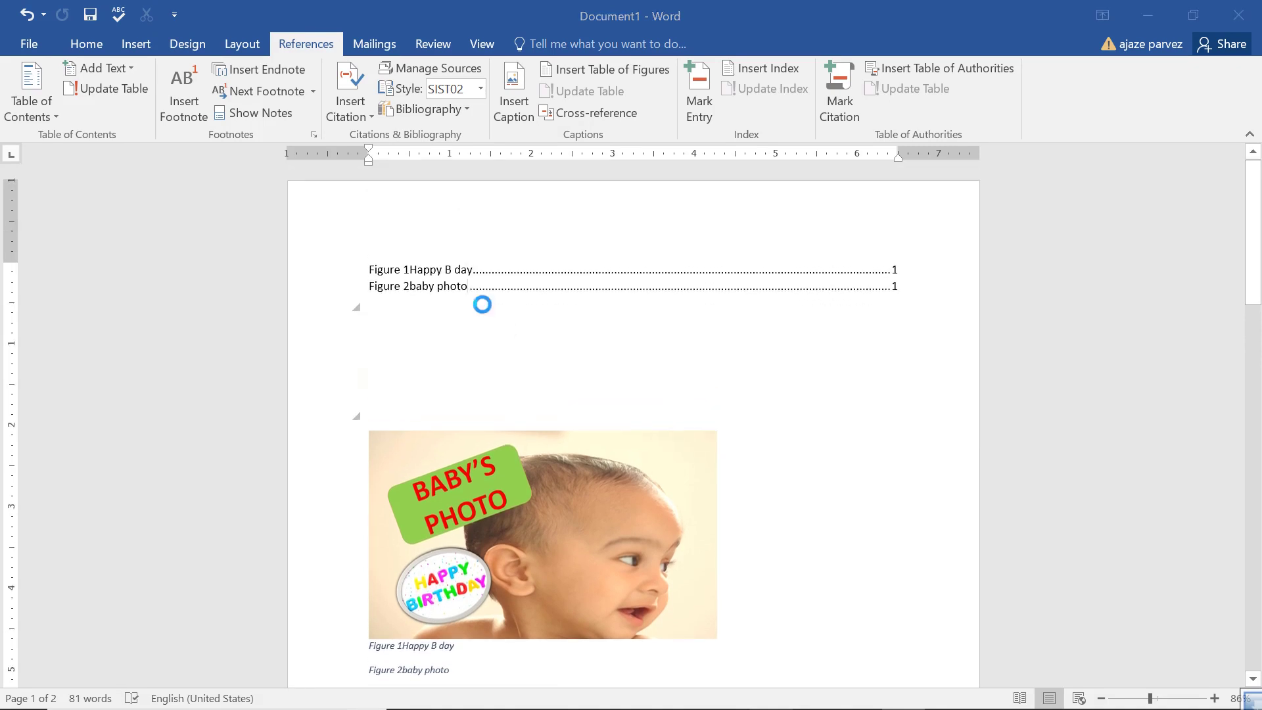
left_click(637, 420)
scroll(641, 437, "down", 3)
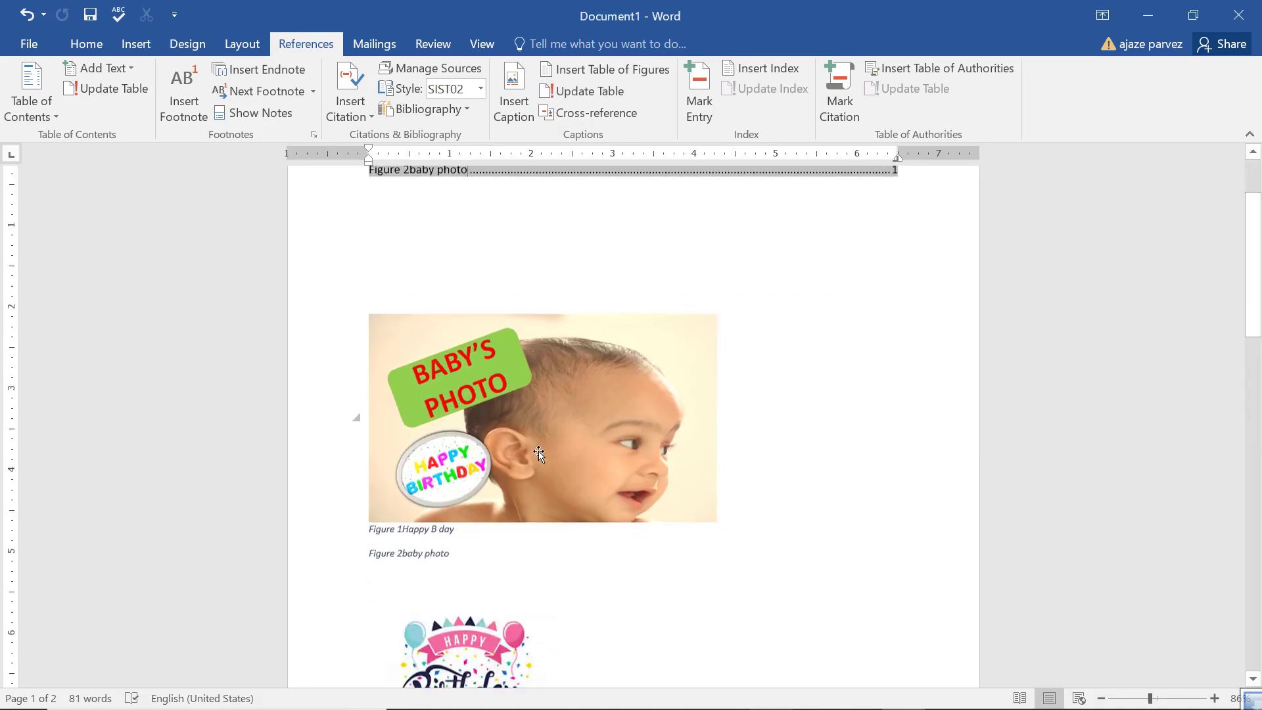
left_click(647, 523)
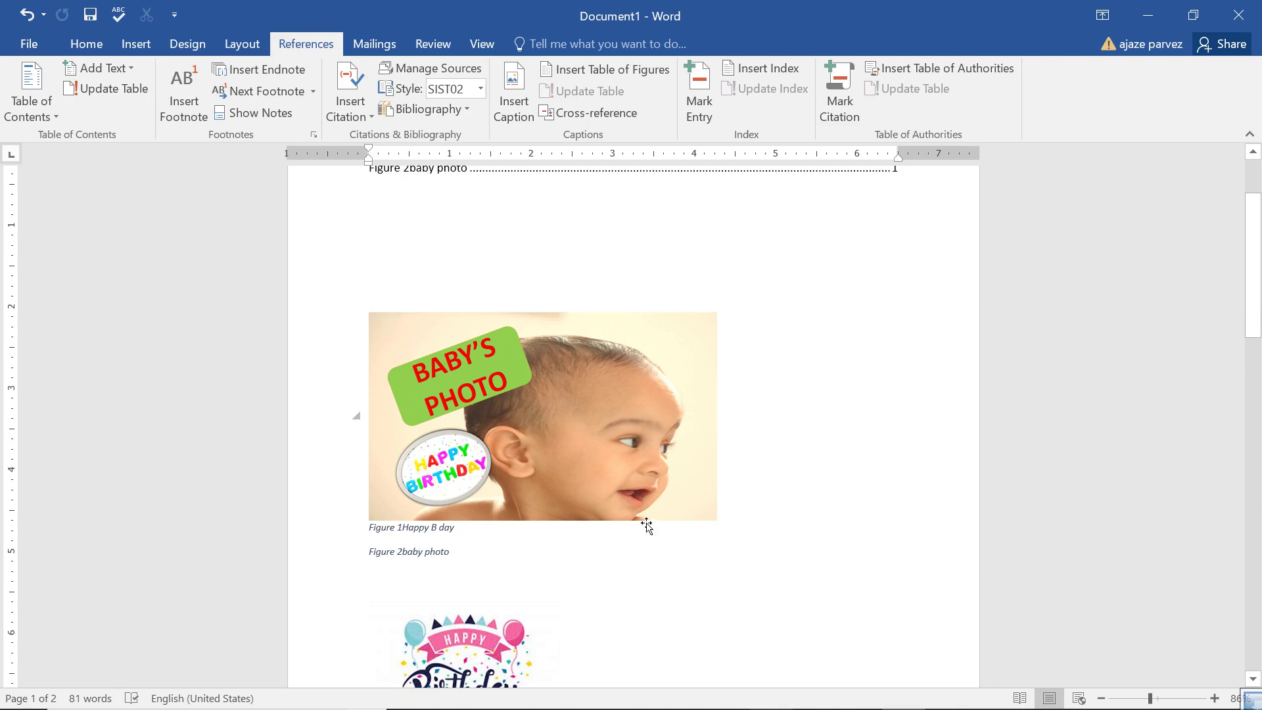
scroll(649, 519, "up", 4)
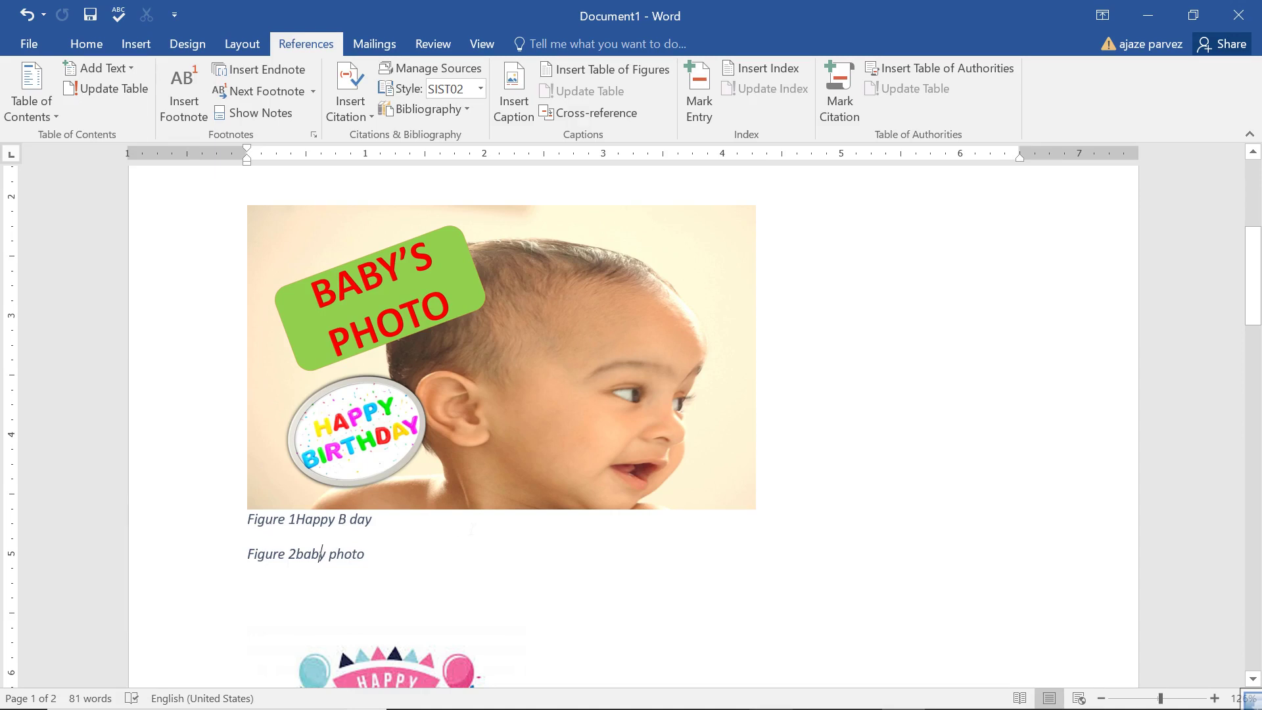
scroll(321, 554, "up", 5)
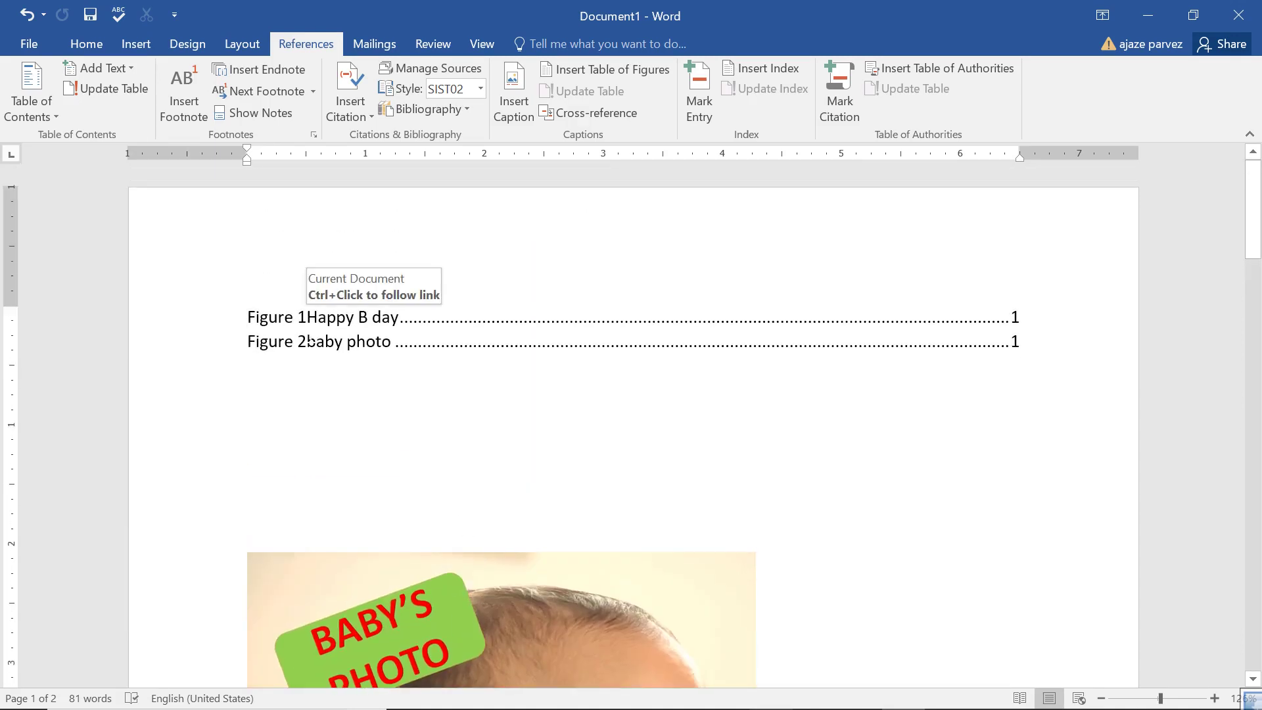
left_click(309, 341, "ctrl")
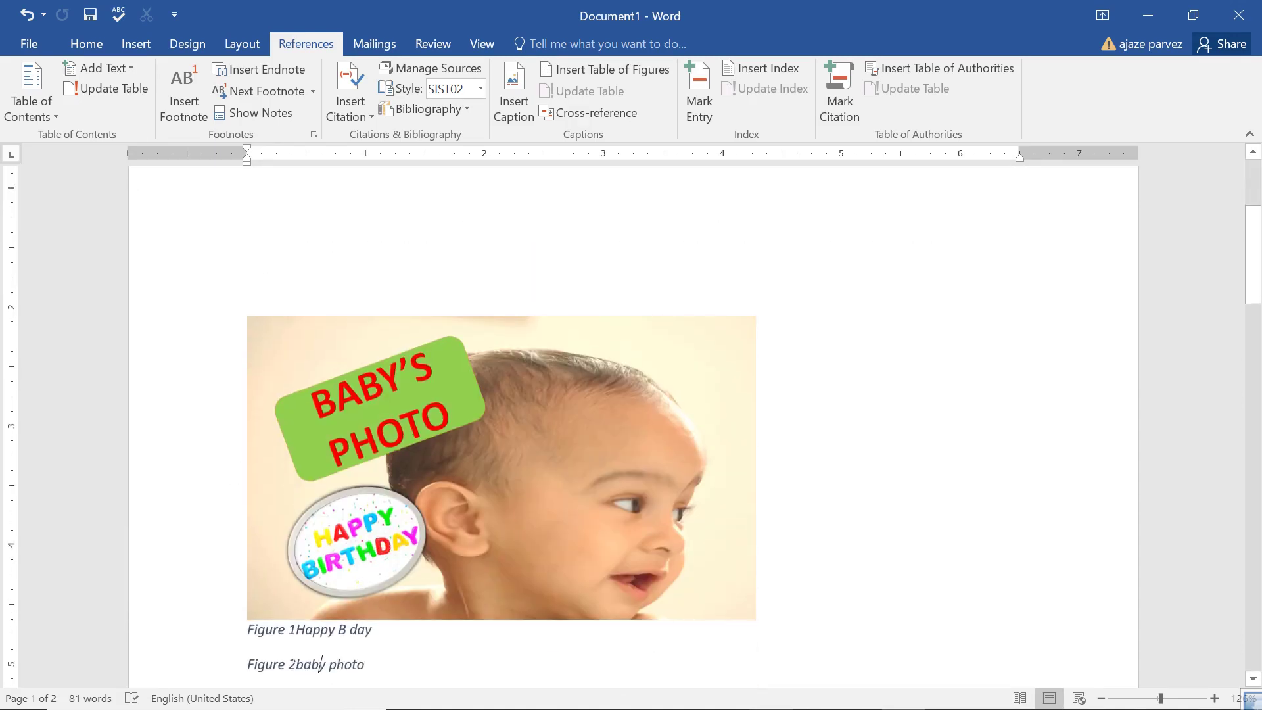
scroll(400, 496, "up", 3)
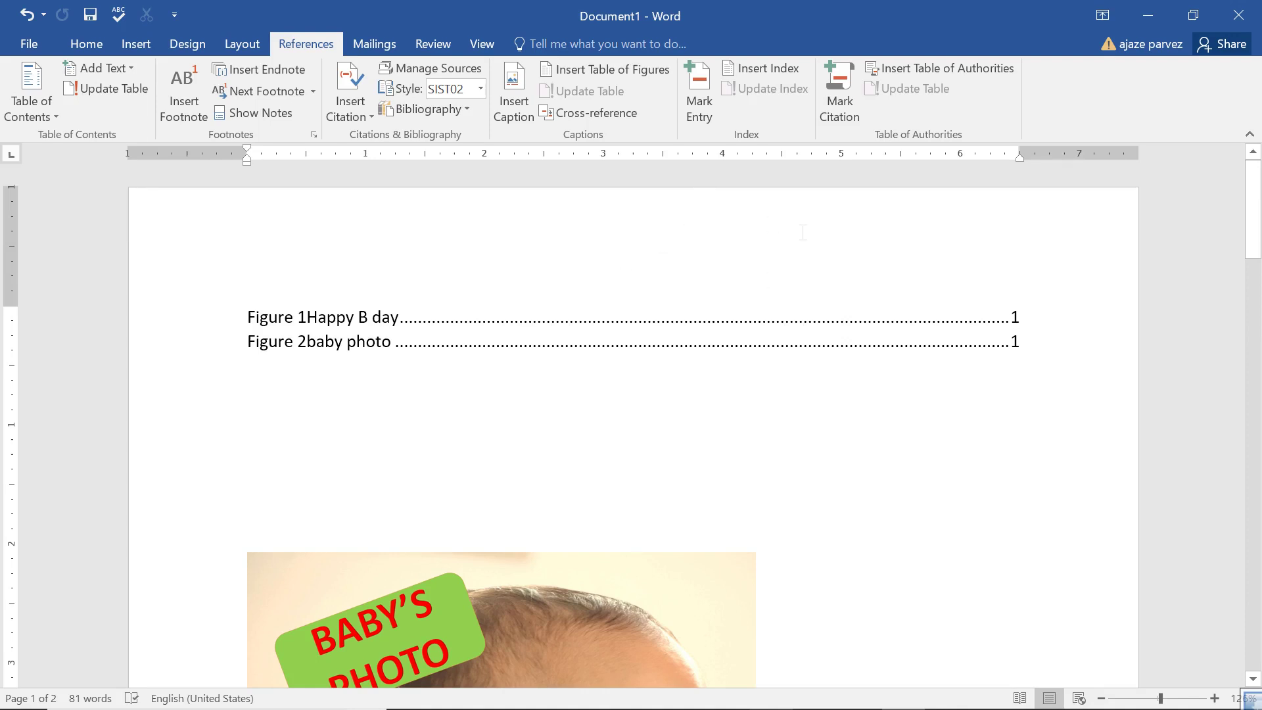
left_click(919, 69)
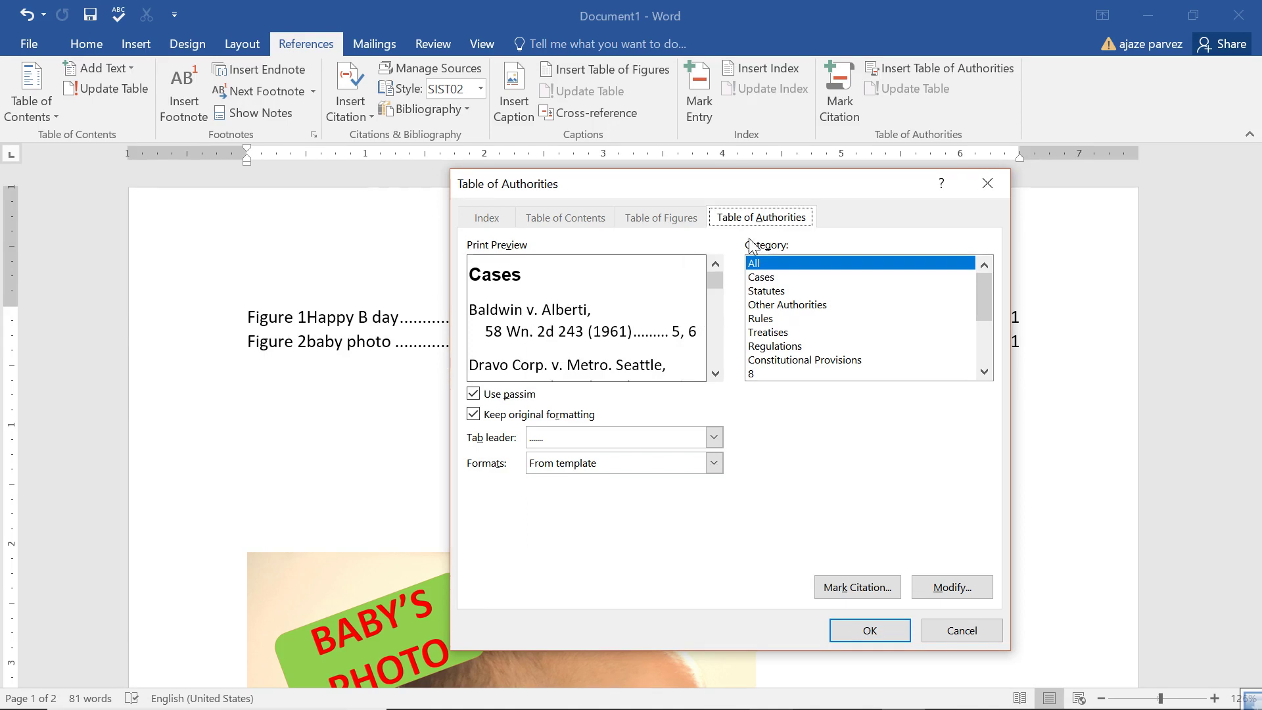
left_click(987, 183)
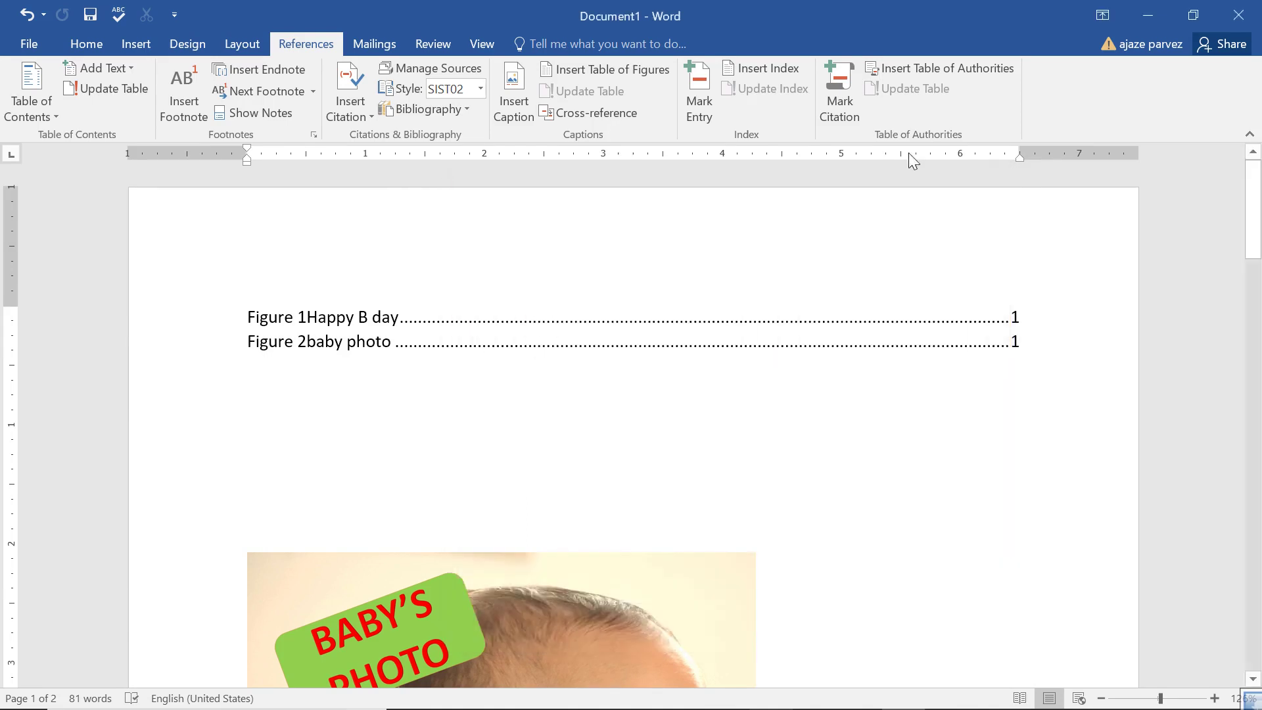
left_click(841, 92)
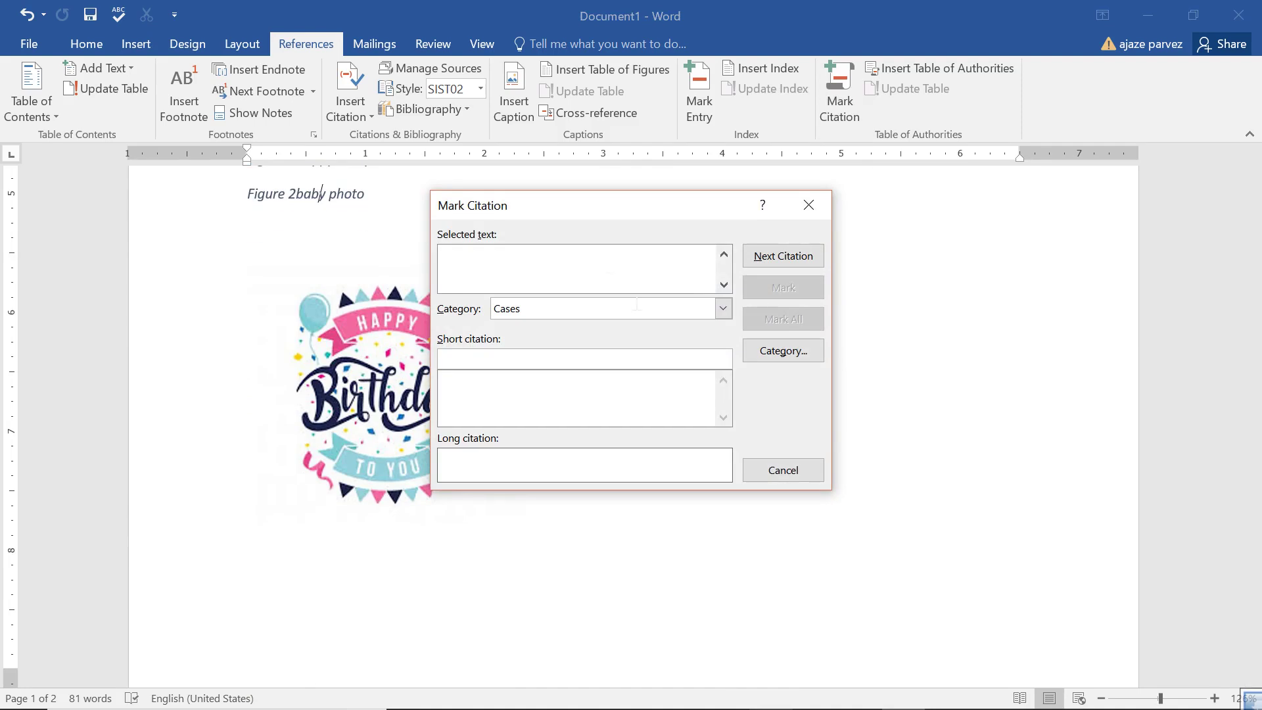
left_click_drag(611, 202, 607, 343)
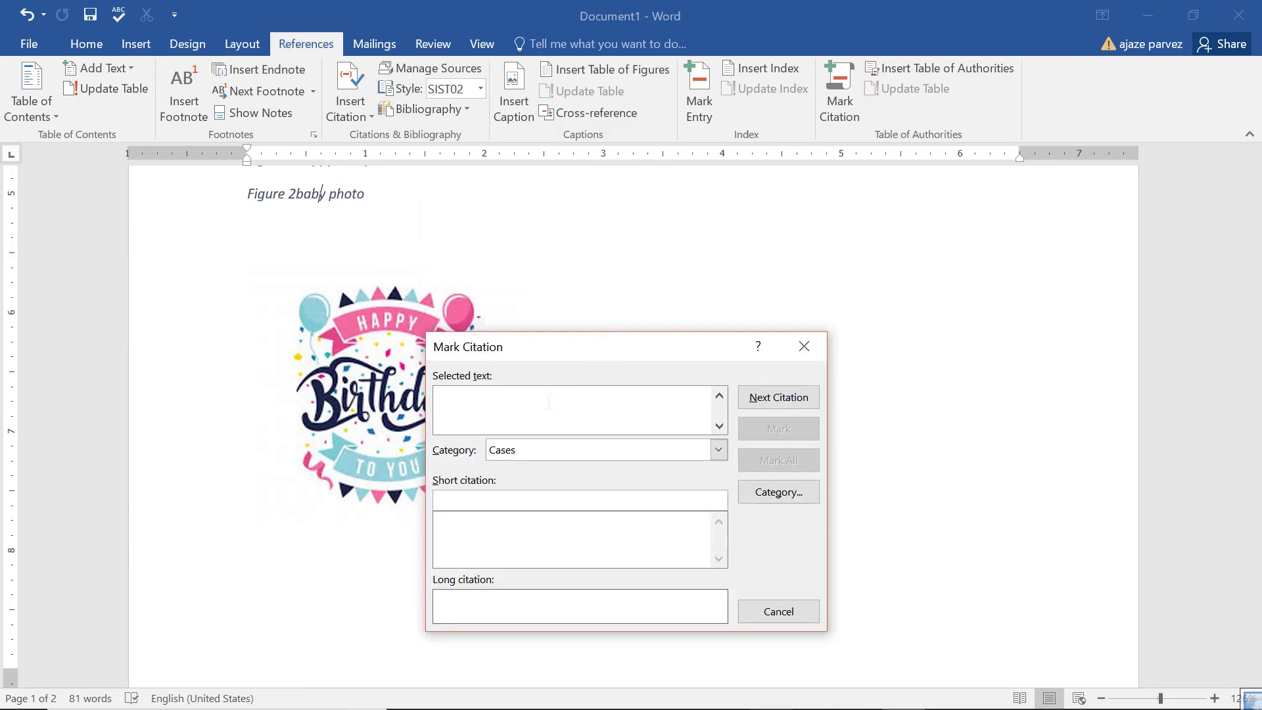
left_click(803, 346)
Mark the word "Microsoft" in the line "Learn Microsoft Word fundamentals." as a citation in the Cases category
scroll(617, 390, "up", 8)
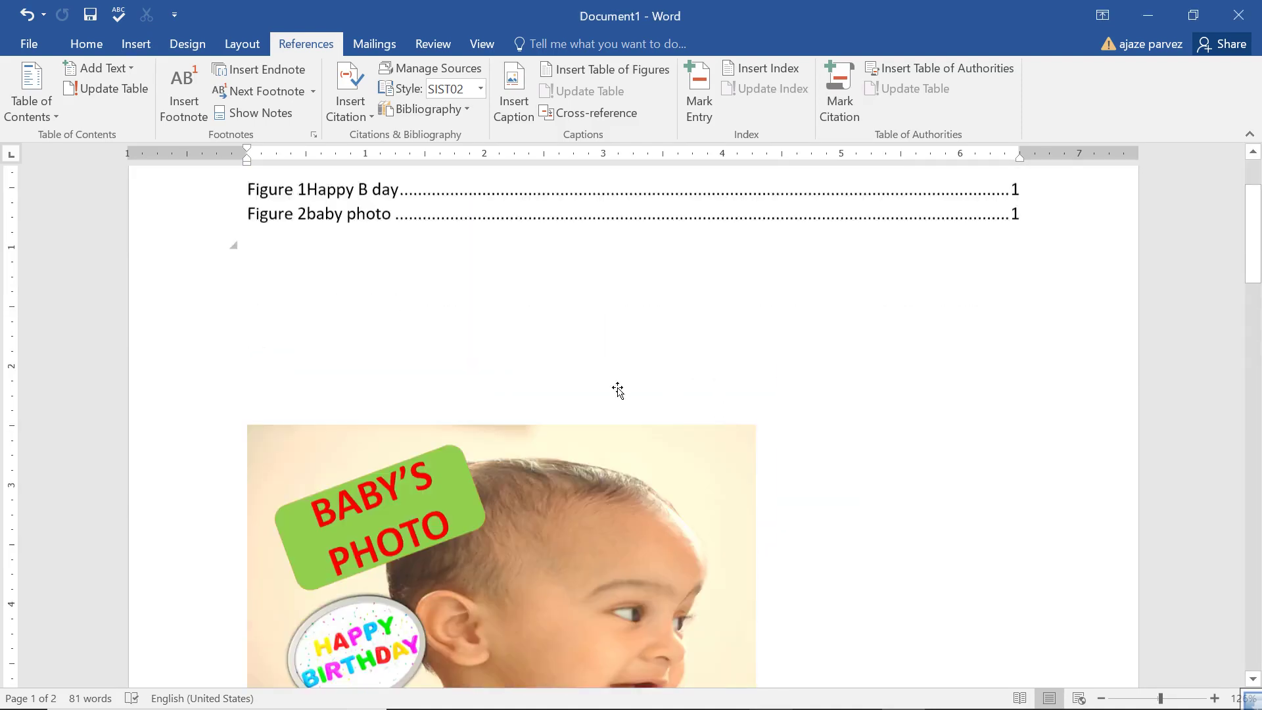
scroll(582, 413, "down", 10)
scroll(378, 316, "down", 2)
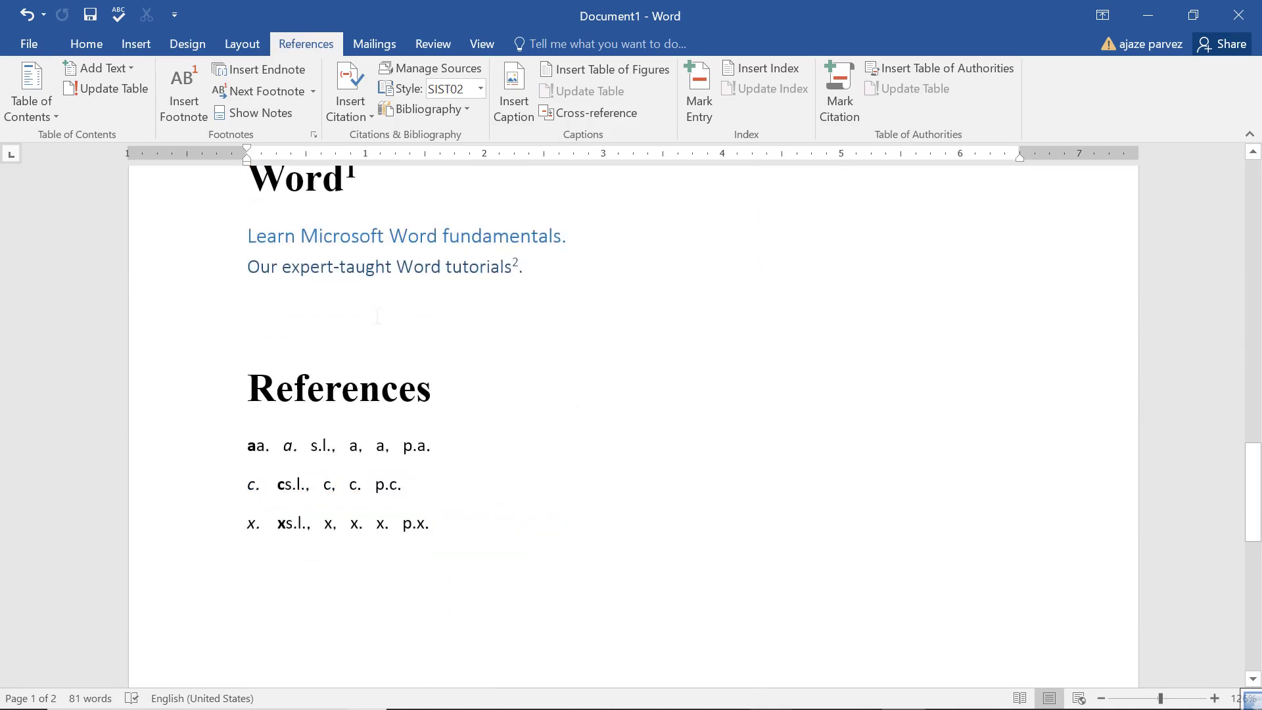
double_click(365, 238)
left_click(843, 88)
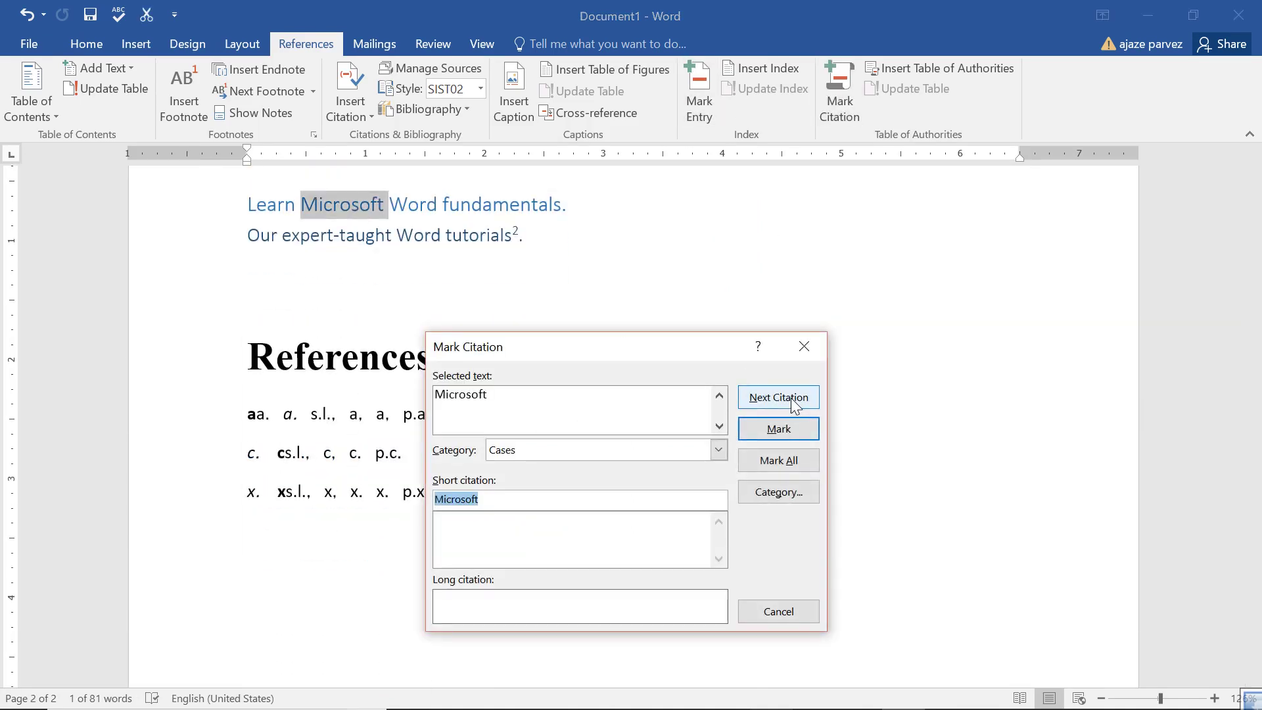
left_click(628, 457)
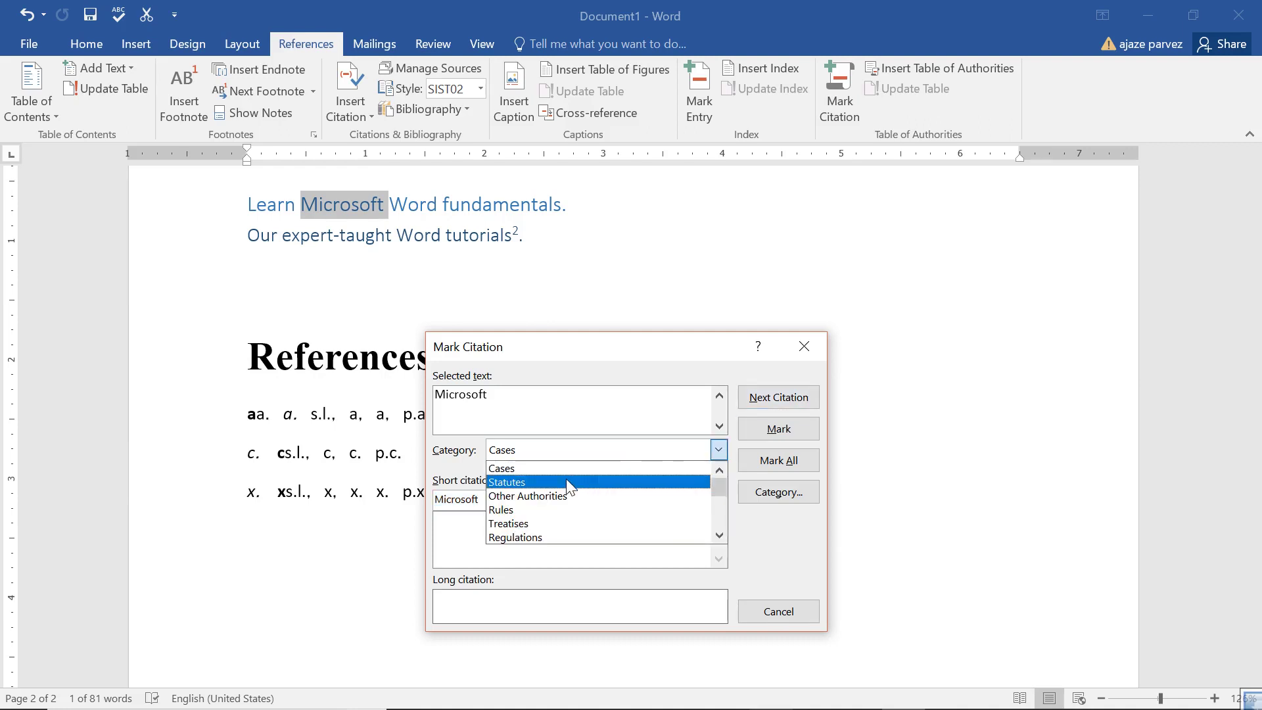
left_click(566, 478)
left_click(590, 449)
left_click(558, 465)
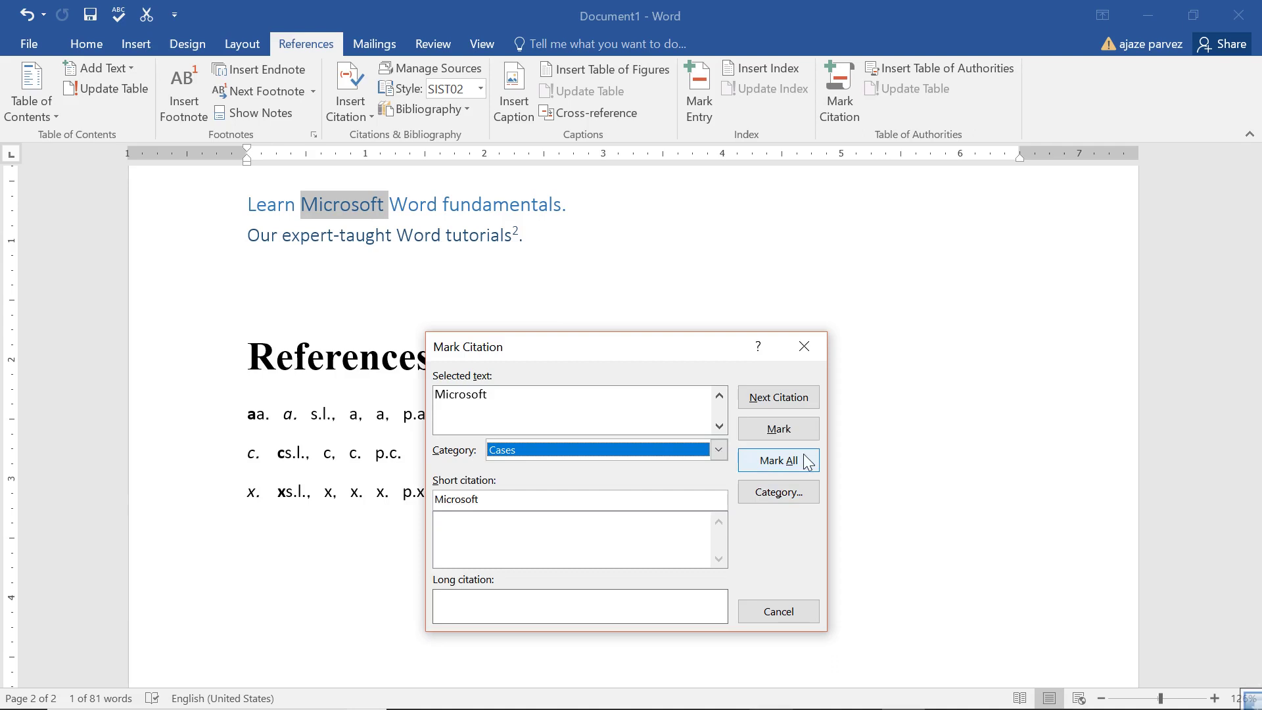
left_click(779, 397)
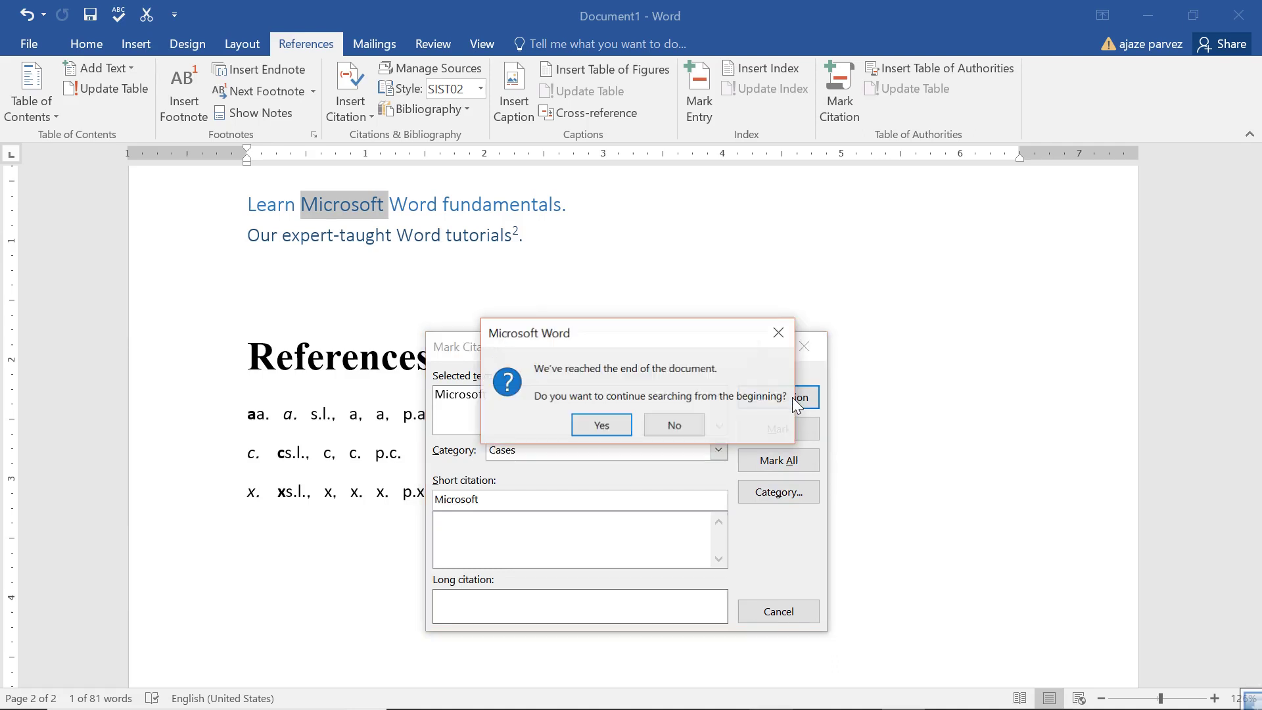
left_click(624, 427)
left_click(657, 421)
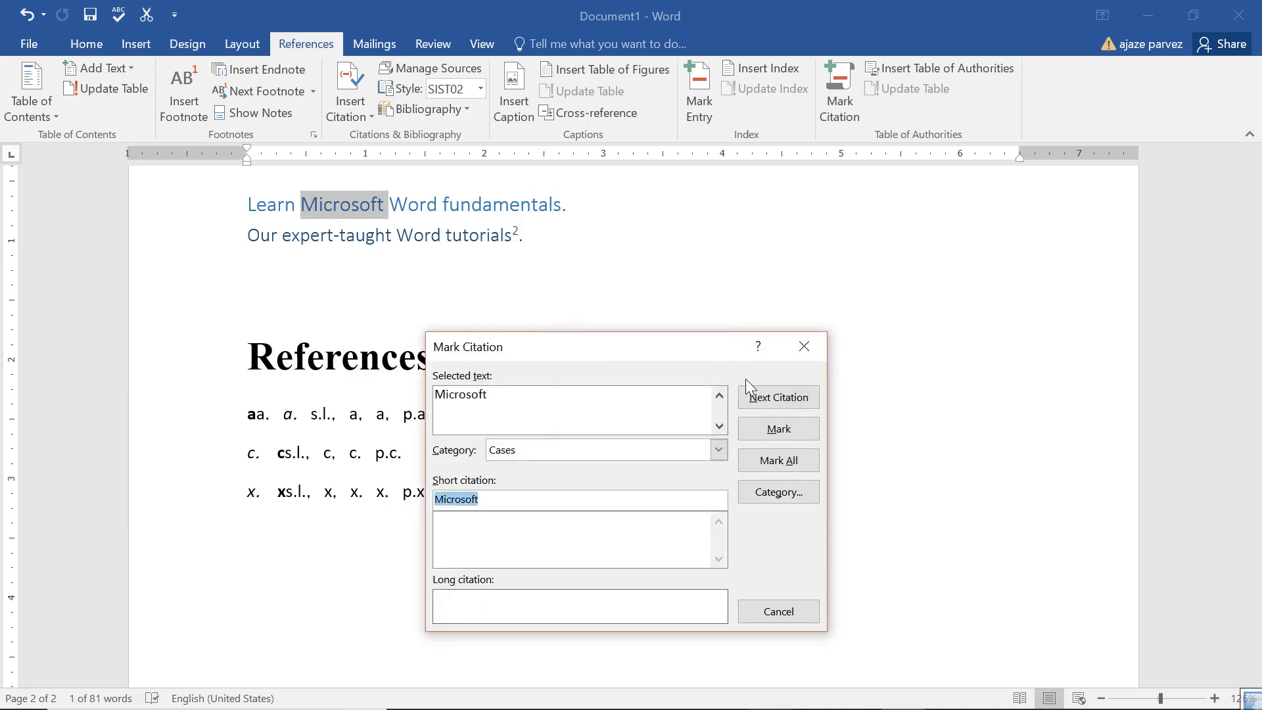
left_click(792, 435)
left_click(803, 346)
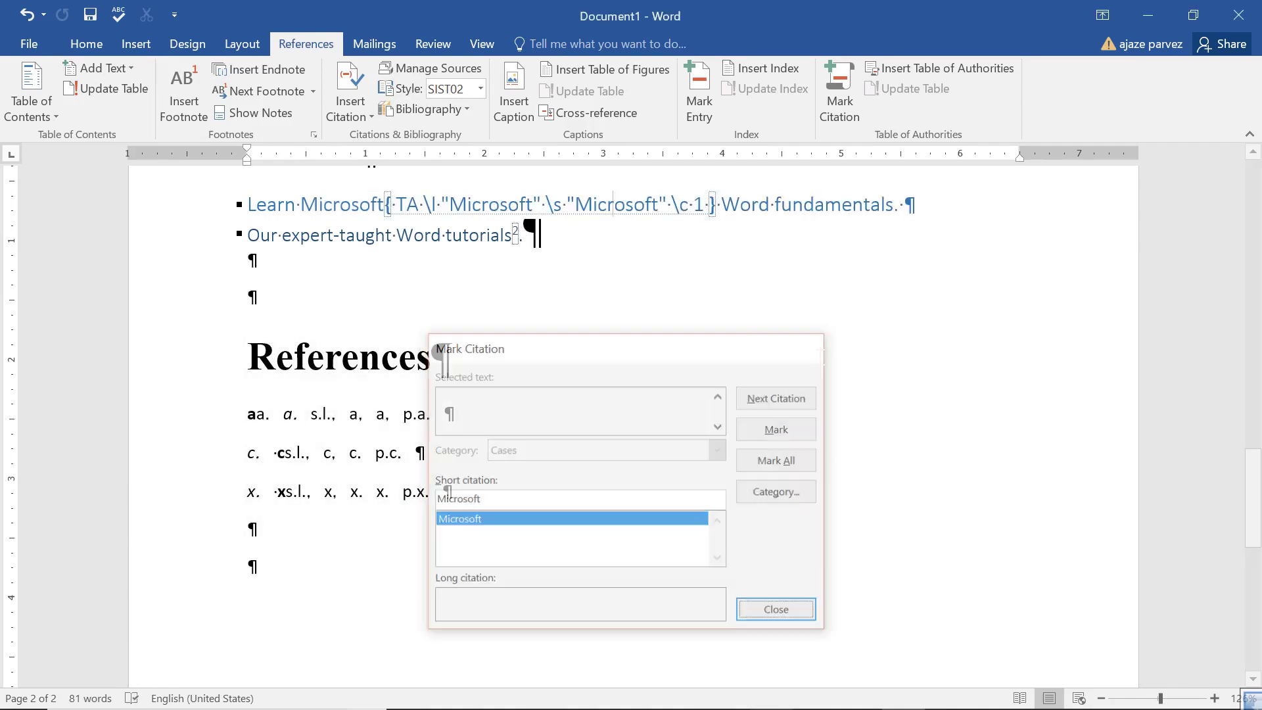
Insert a table of authorities for all categories on the second blank line below the table of figures, and hide the formatting marks
scroll(461, 494, "up", 10)
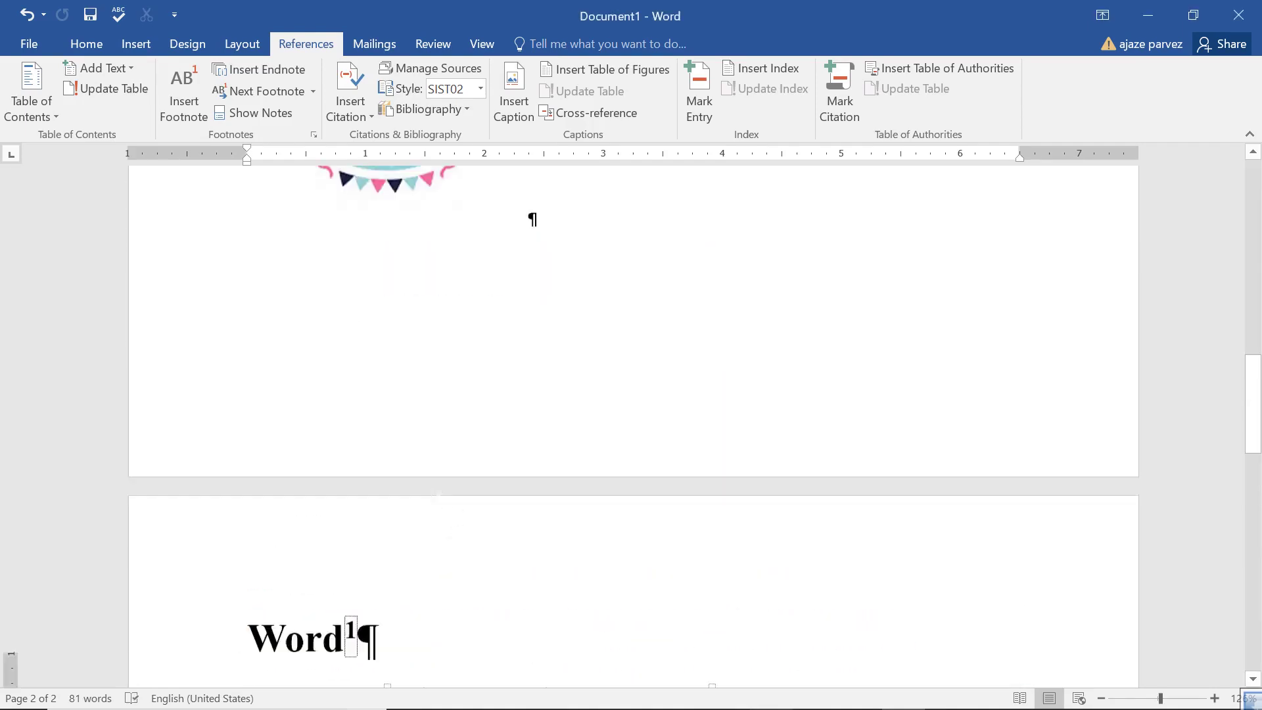
scroll(673, 437, "up", 5)
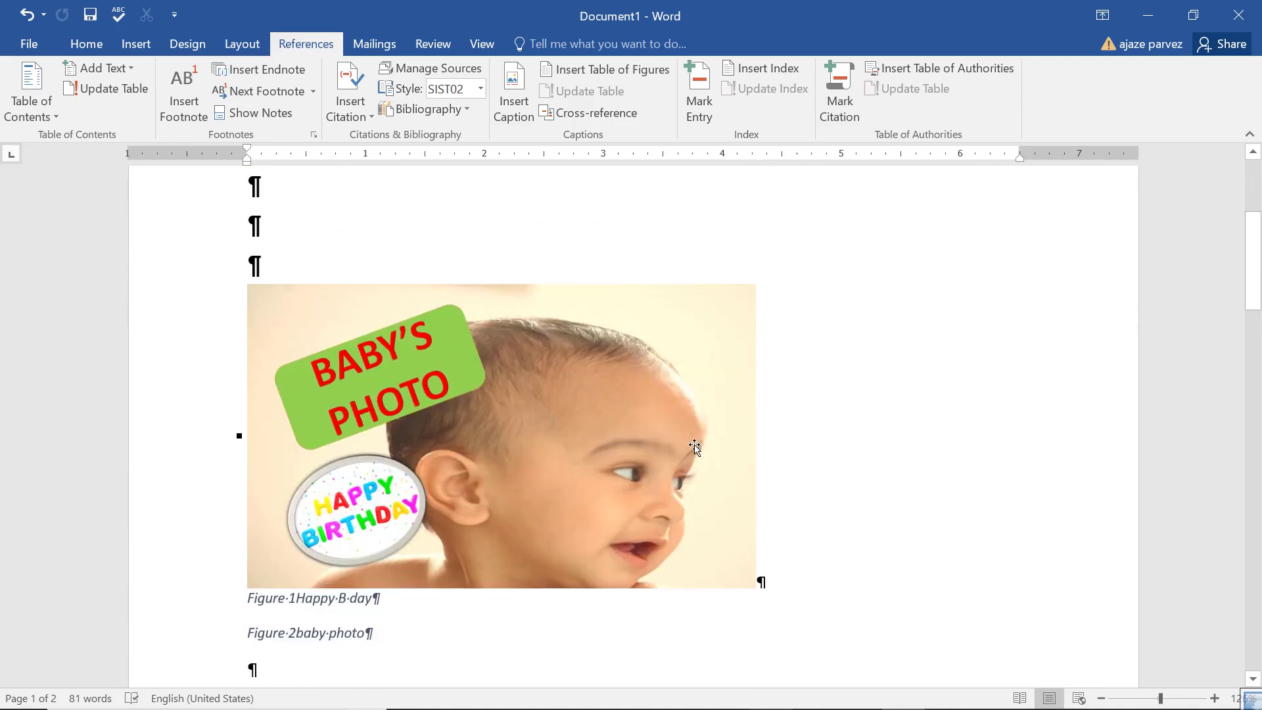
scroll(484, 373, "up", 4)
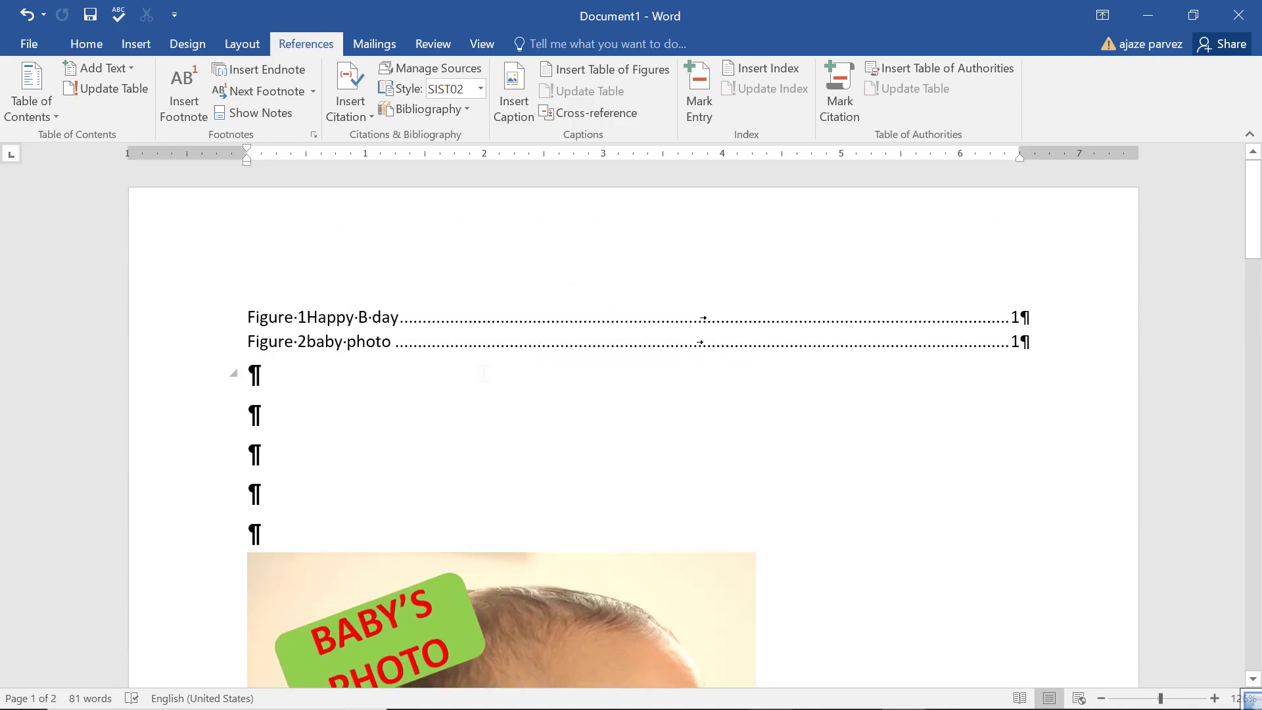
left_click(896, 69)
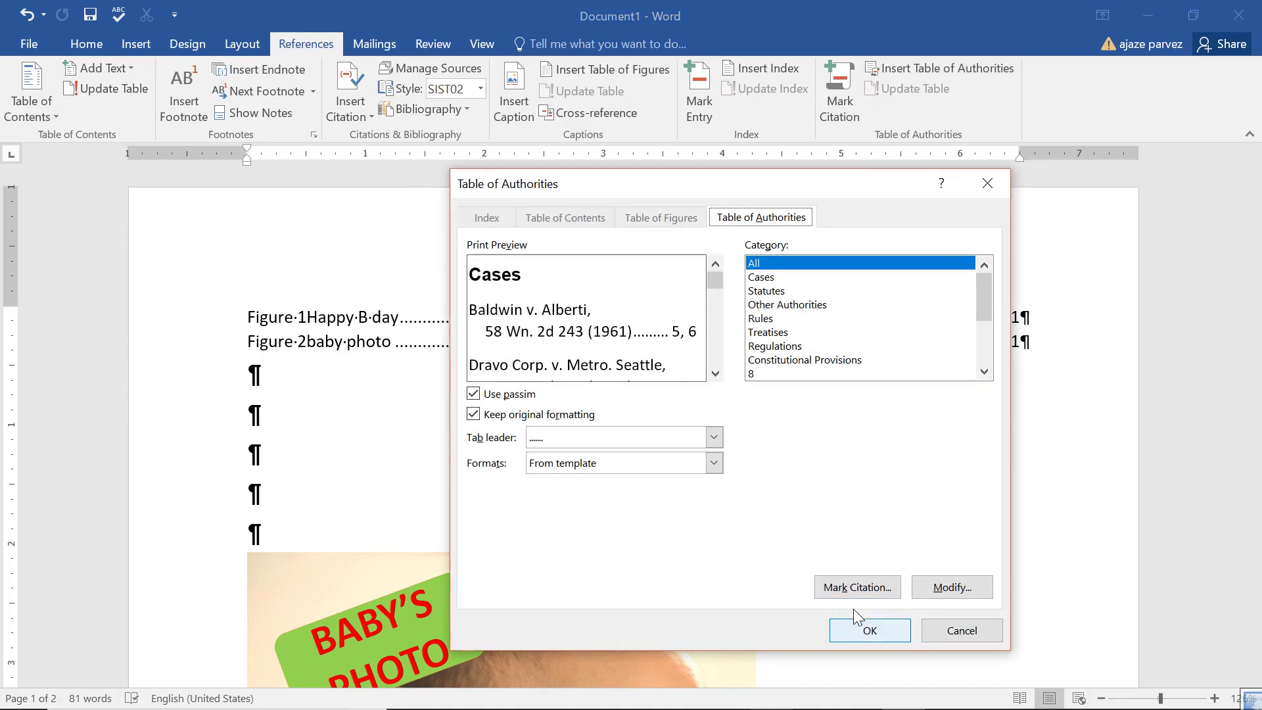
left_click(869, 631)
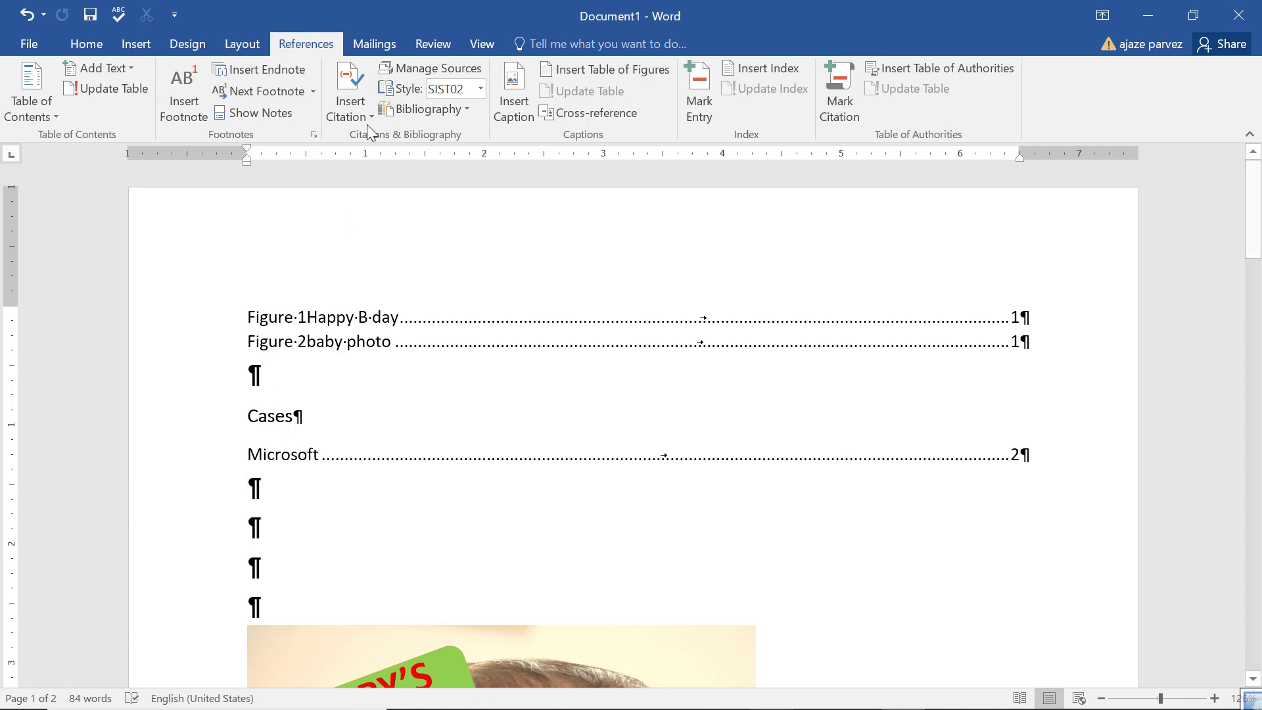
left_click(83, 39)
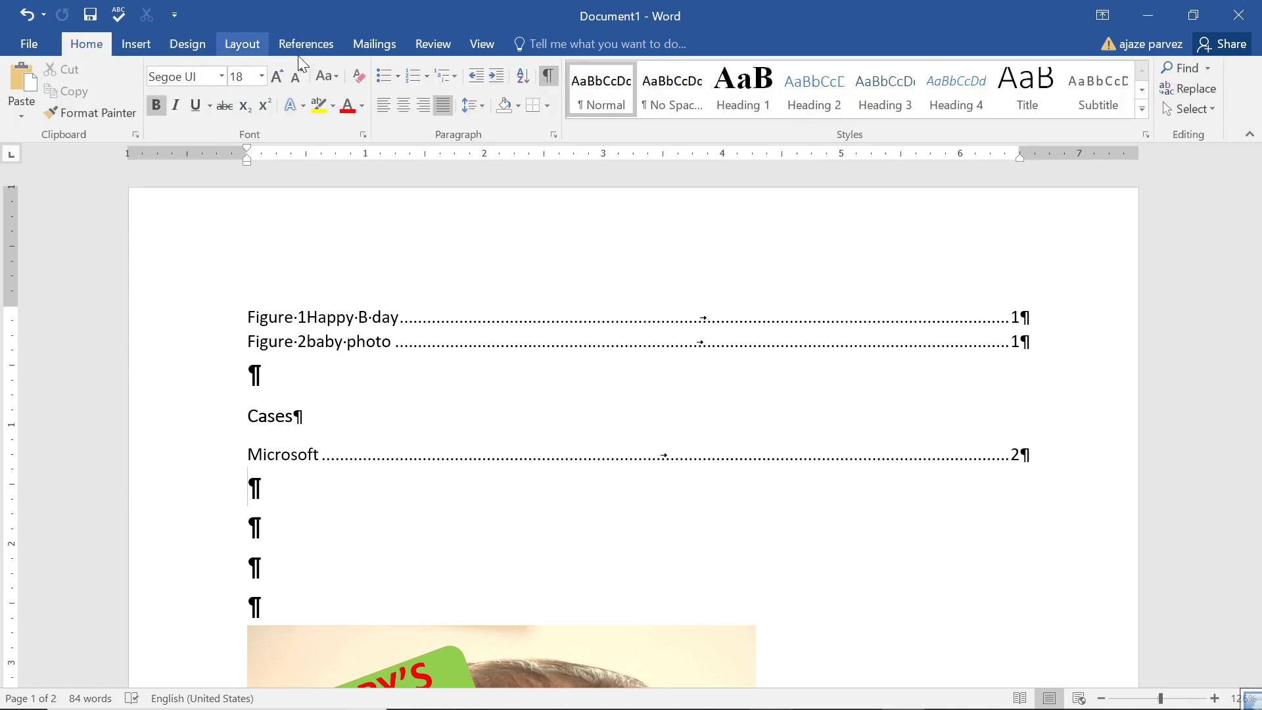
left_click(547, 76)
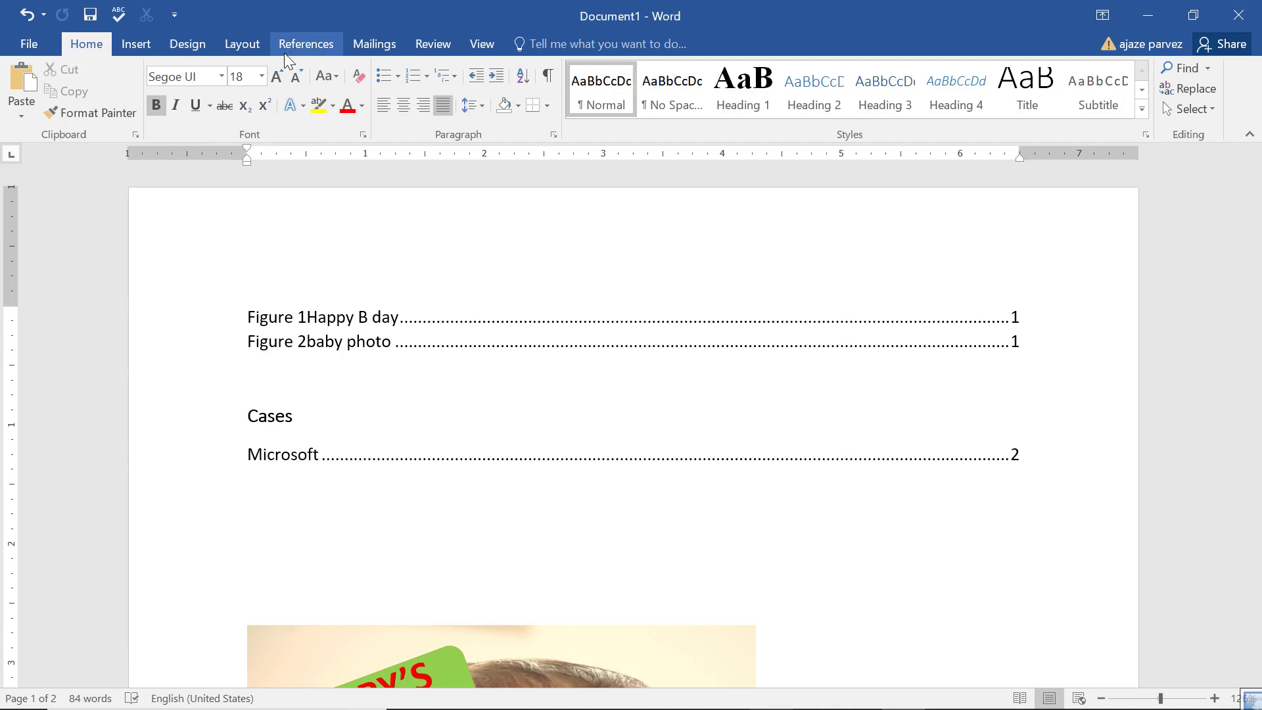
left_click(304, 44)
left_click(934, 69)
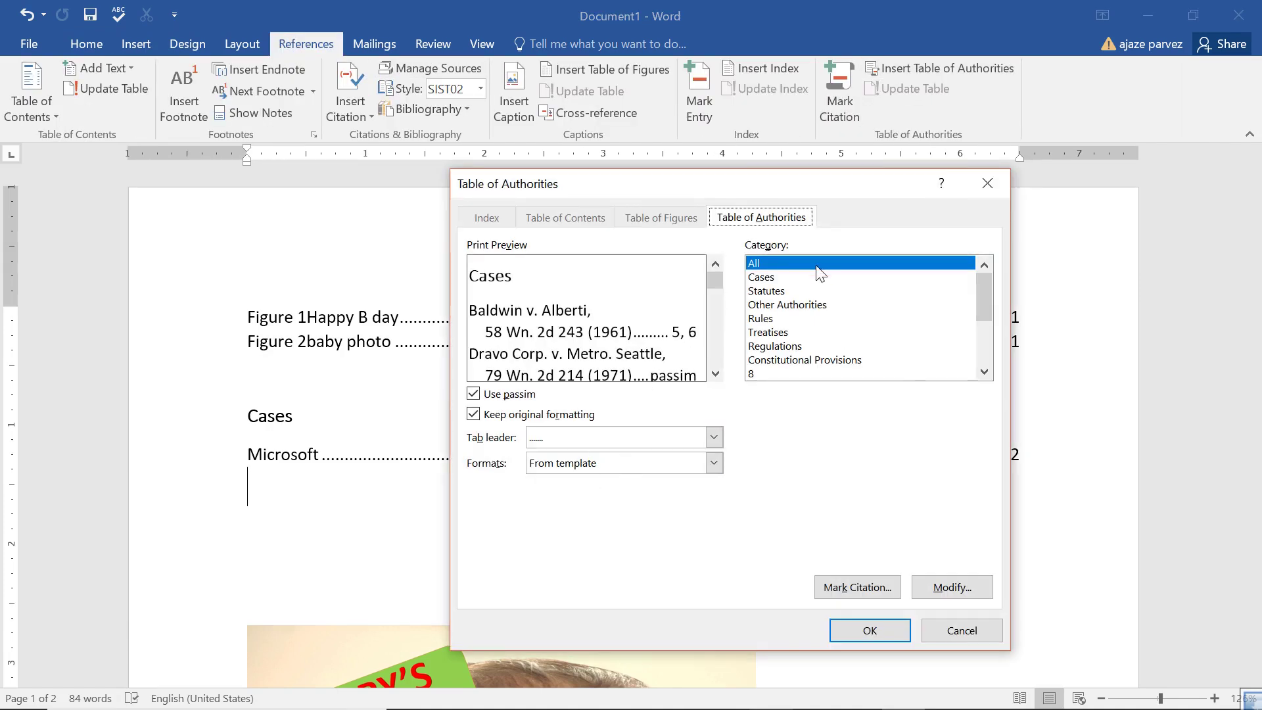
left_click(771, 292)
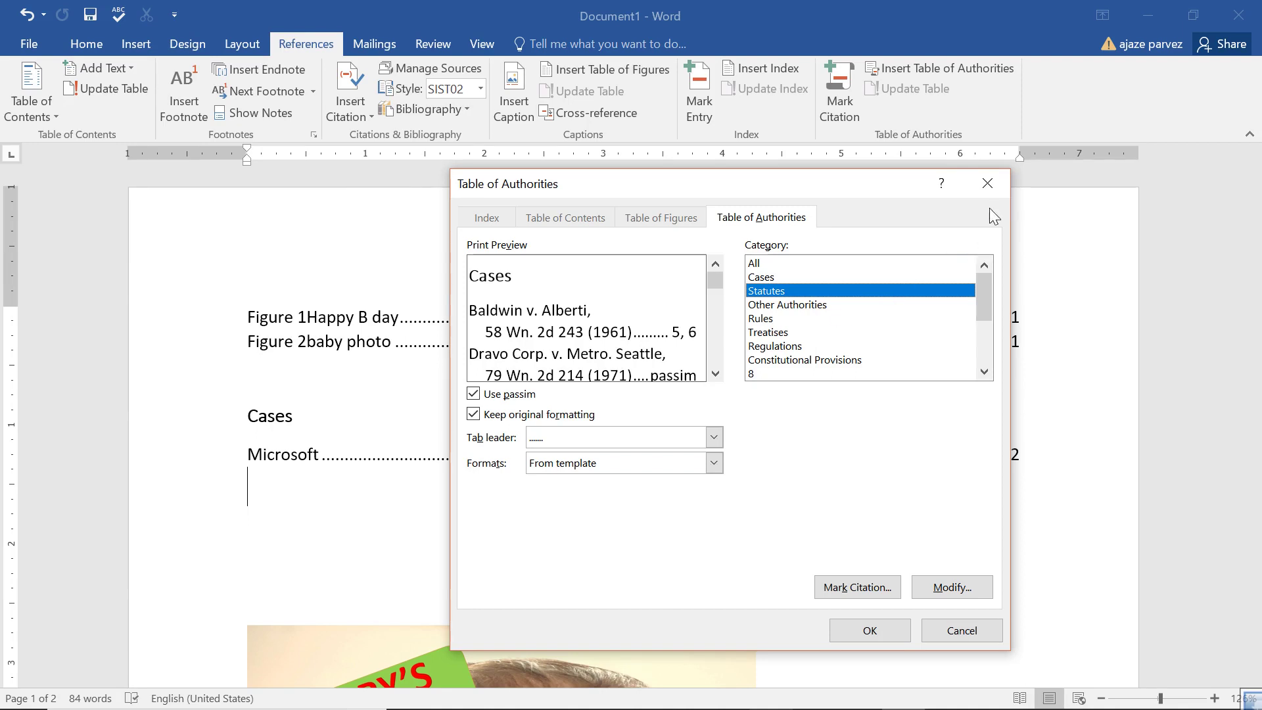
left_click(1000, 182)
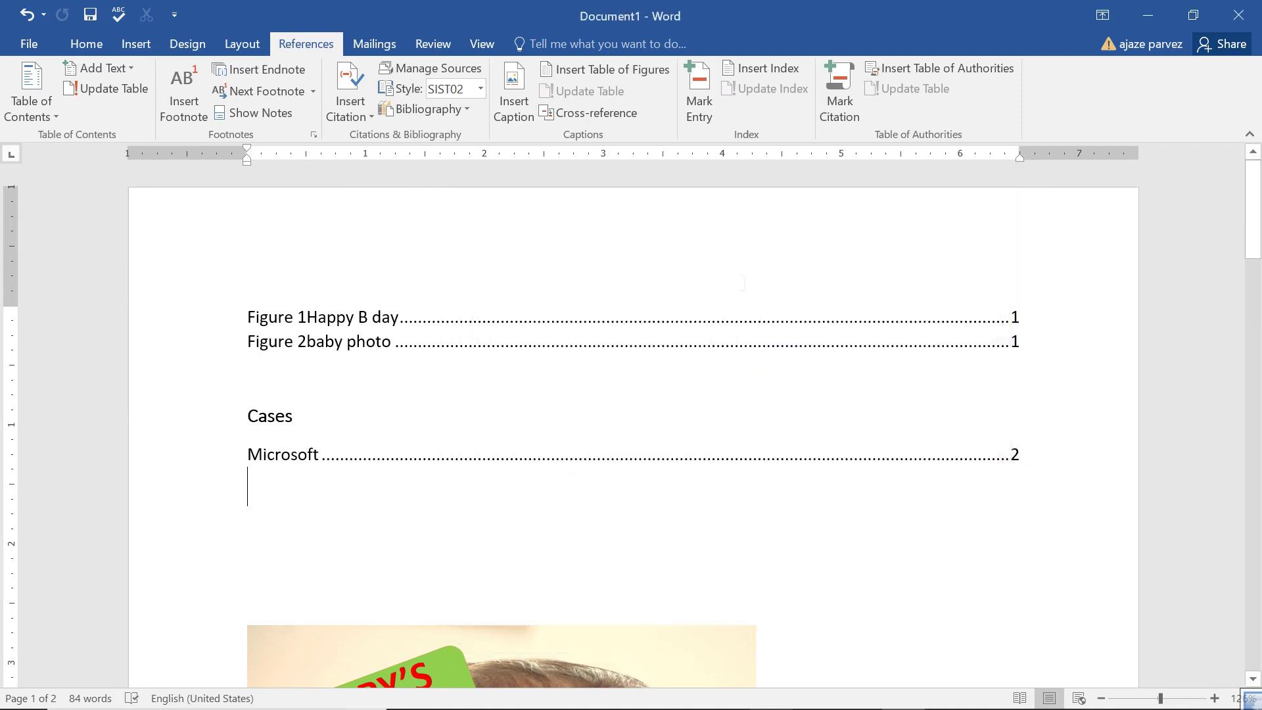